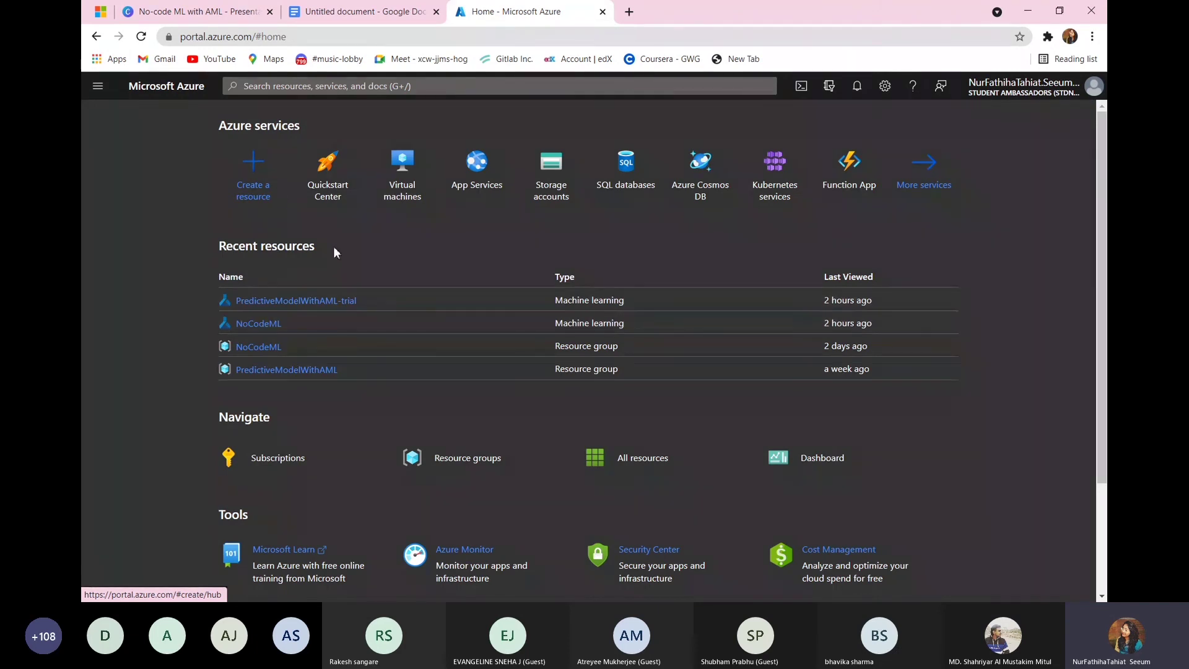
Find Machine Learning among the services available for a new resource and start creating a workspace.
{"action": "left_click", "coordinate": [268, 188]}
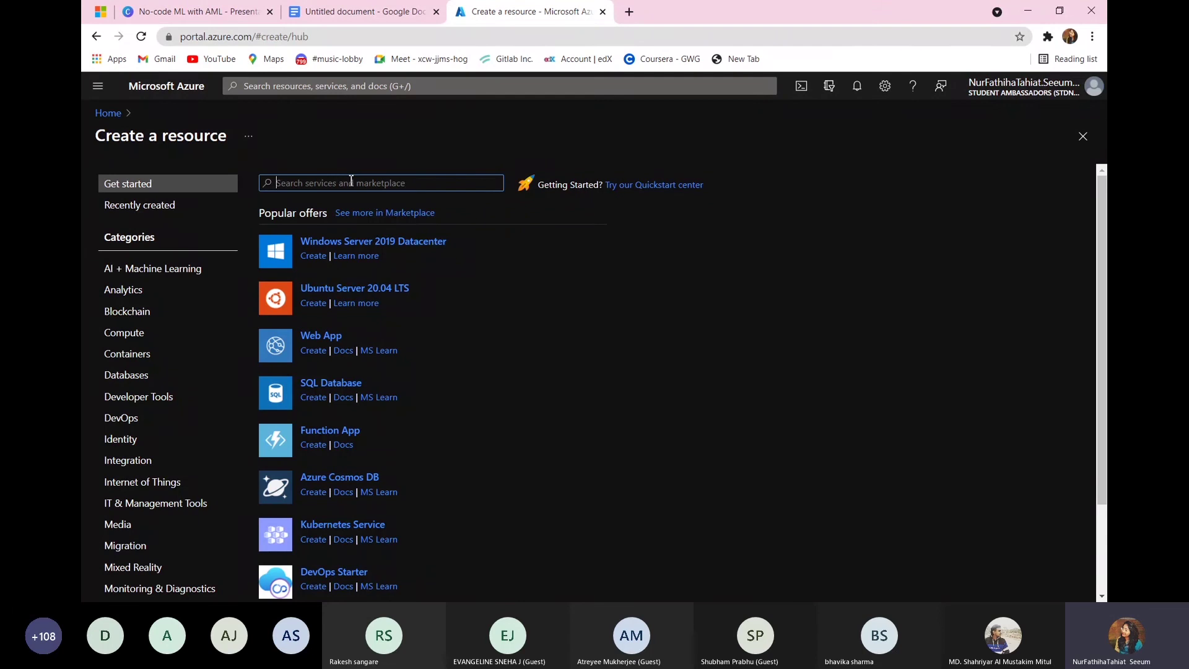
{"action": "type", "text": "Machine lear"}
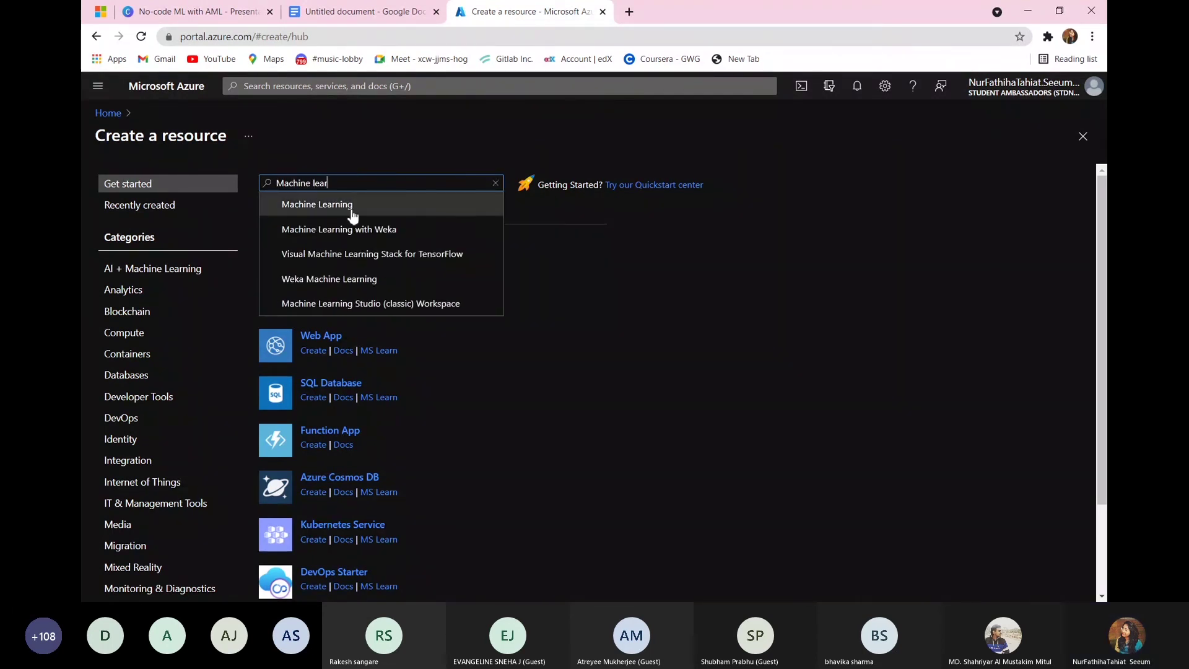
{"action": "left_click", "coordinate": [350, 201]}
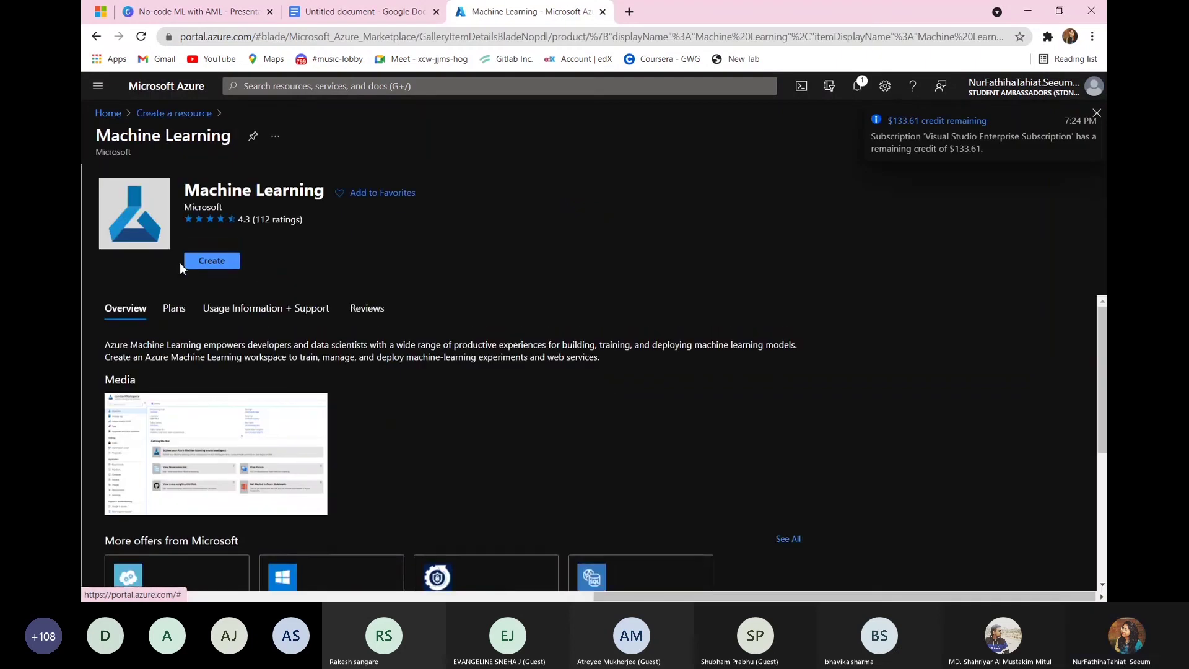
{"action": "left_click", "coordinate": [236, 265]}
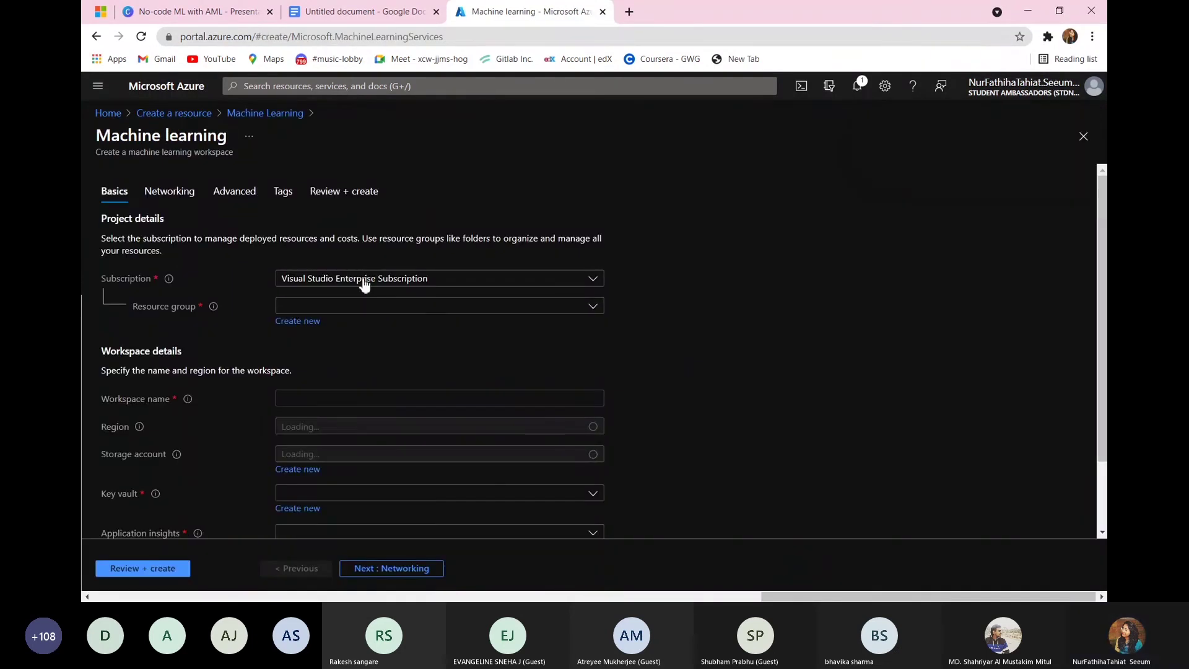
Create a new resource group named DeployNoCodeML for the workspace.
{"action": "left_click", "coordinate": [296, 322]}
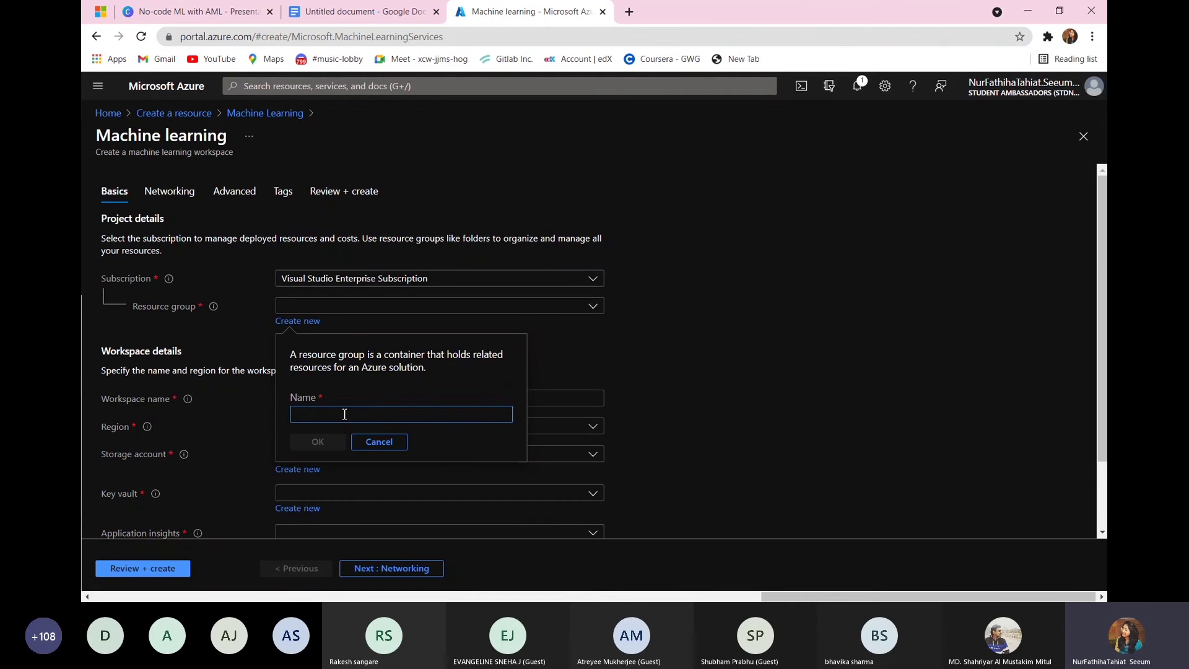
{"action": "type", "text": "Dep"}
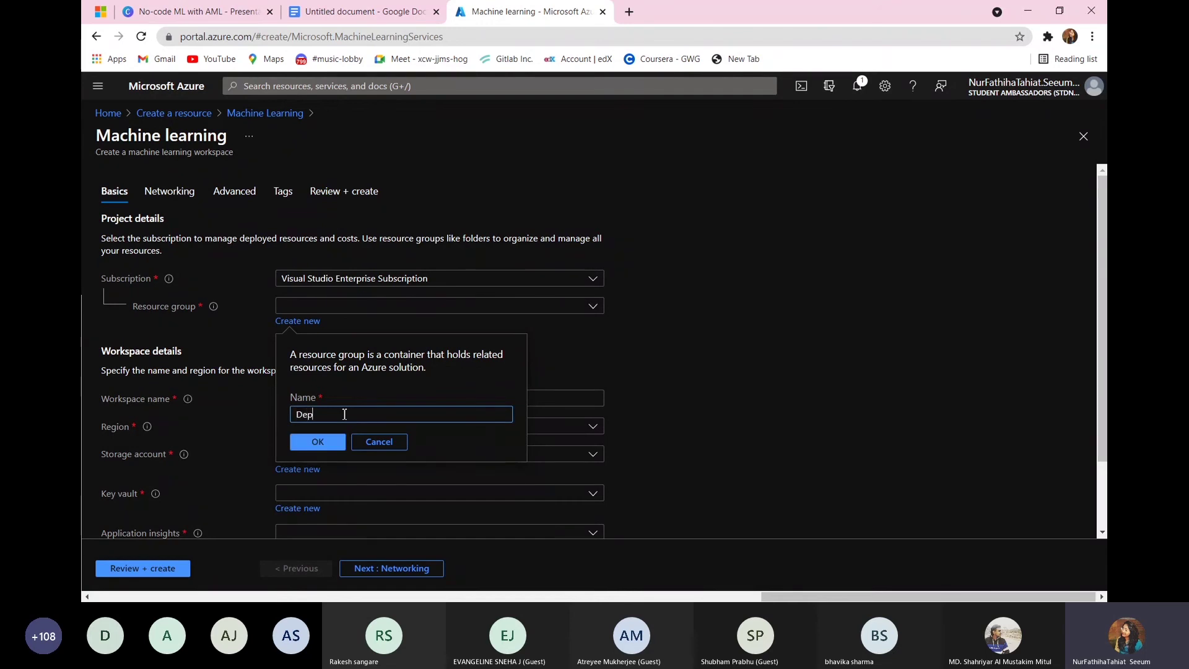
{"action": "type", "text": "loyNoCodeML"}
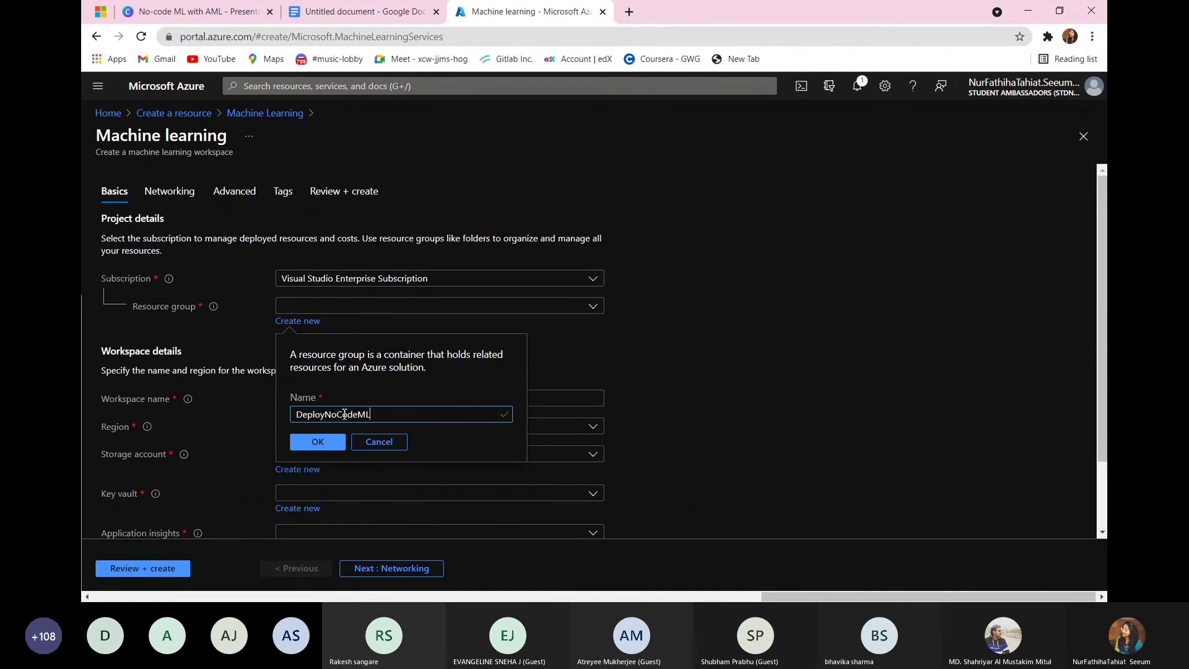
{"action": "left_click", "coordinate": [325, 441]}
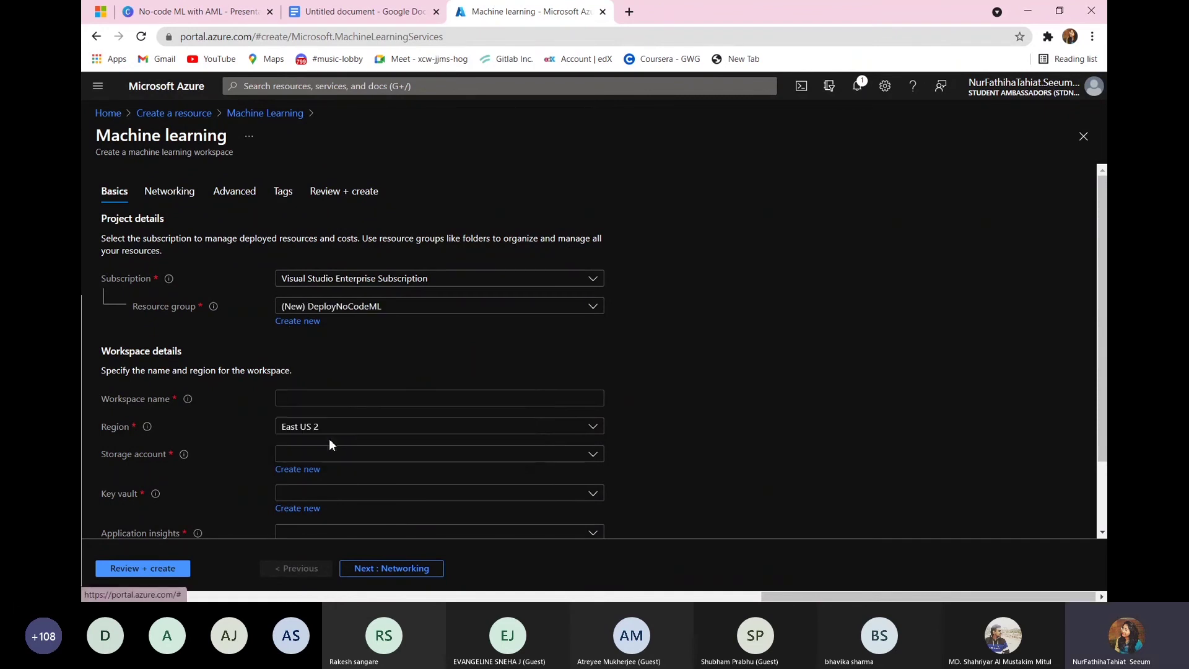
Name the workspace DeployNoCodeMl.
{"action": "left_click", "coordinate": [372, 400]}
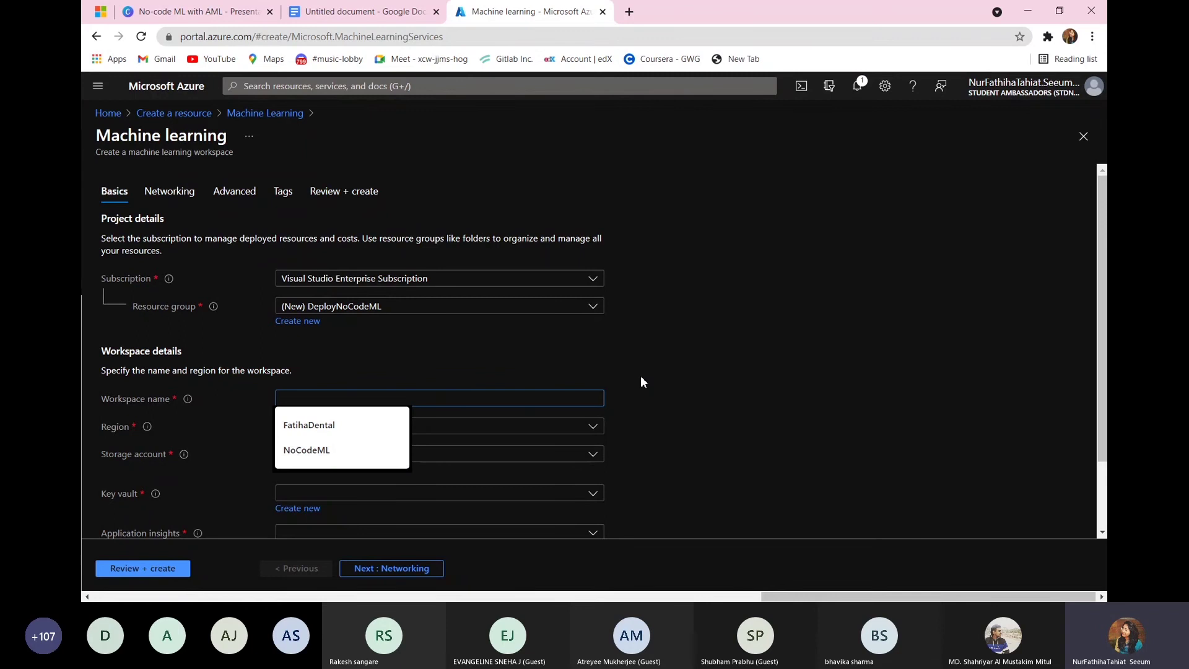
{"action": "type", "text": "Depl"}
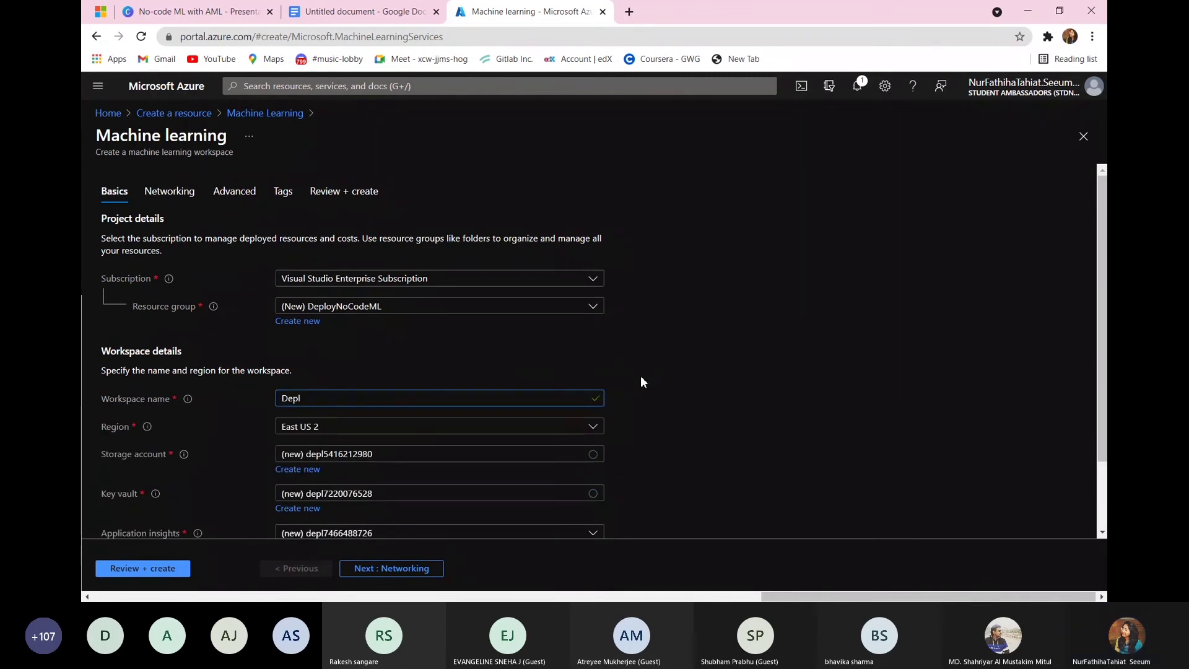
{"action": "type", "text": "oyNoCo"}
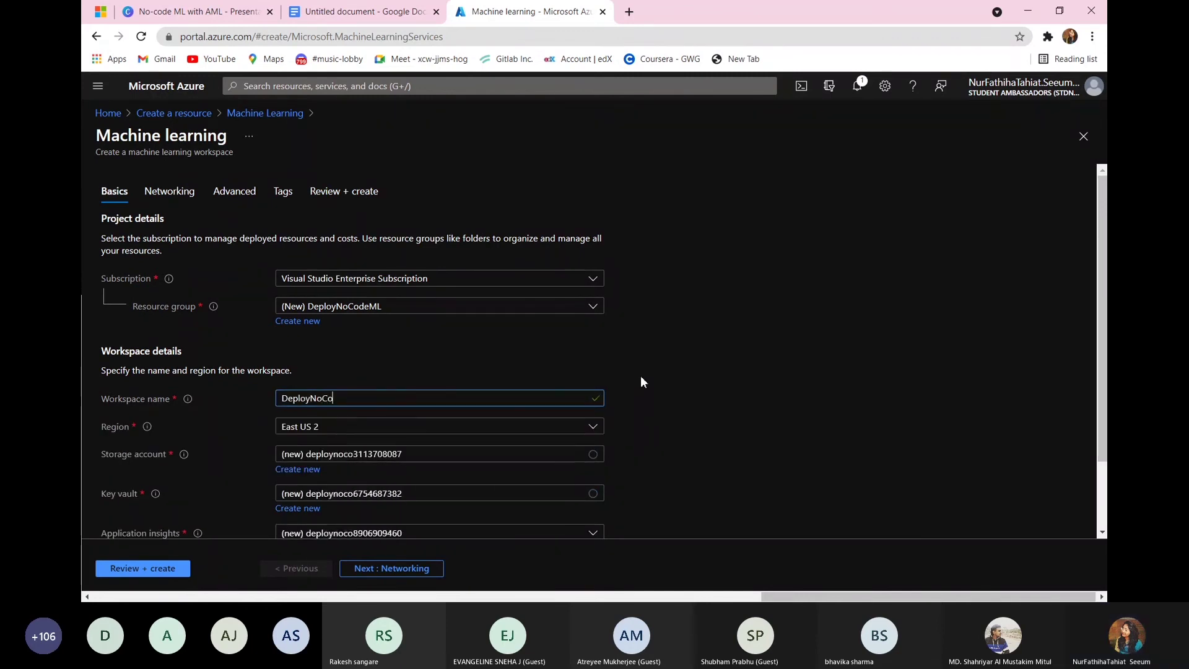
{"action": "type", "text": "deMl"}
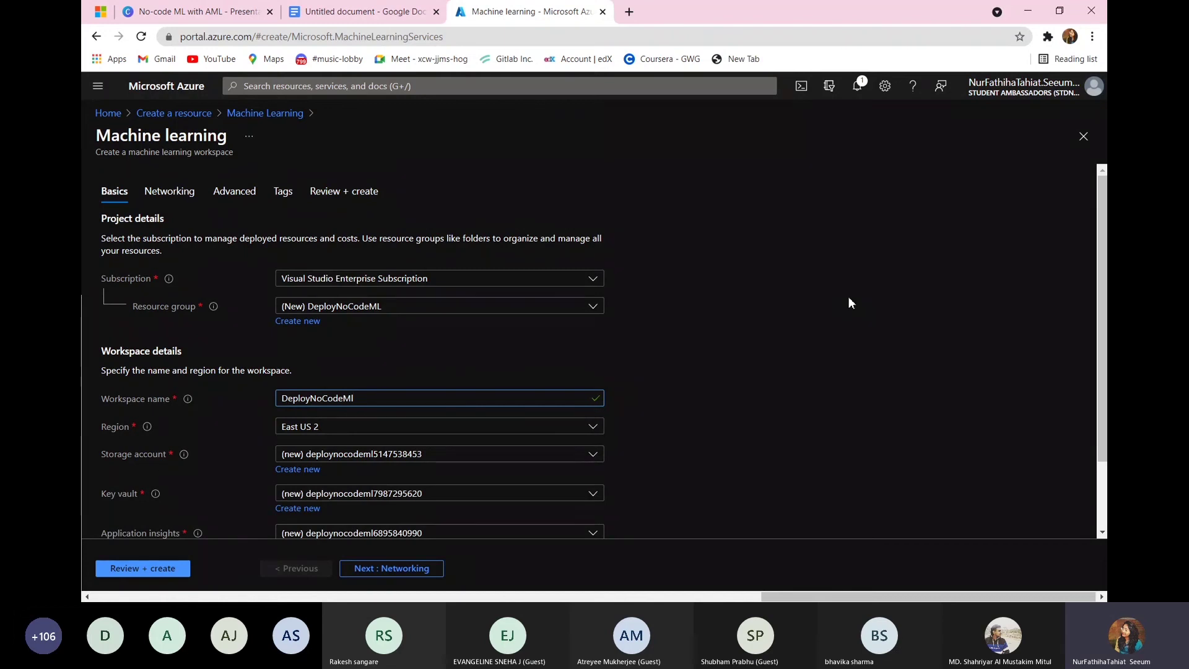
Review the workspace configuration and create the workspace with the remaining default settings.
{"action": "scroll", "coordinate": [431, 361], "scroll_direction": "down", "scroll_amount": 2}
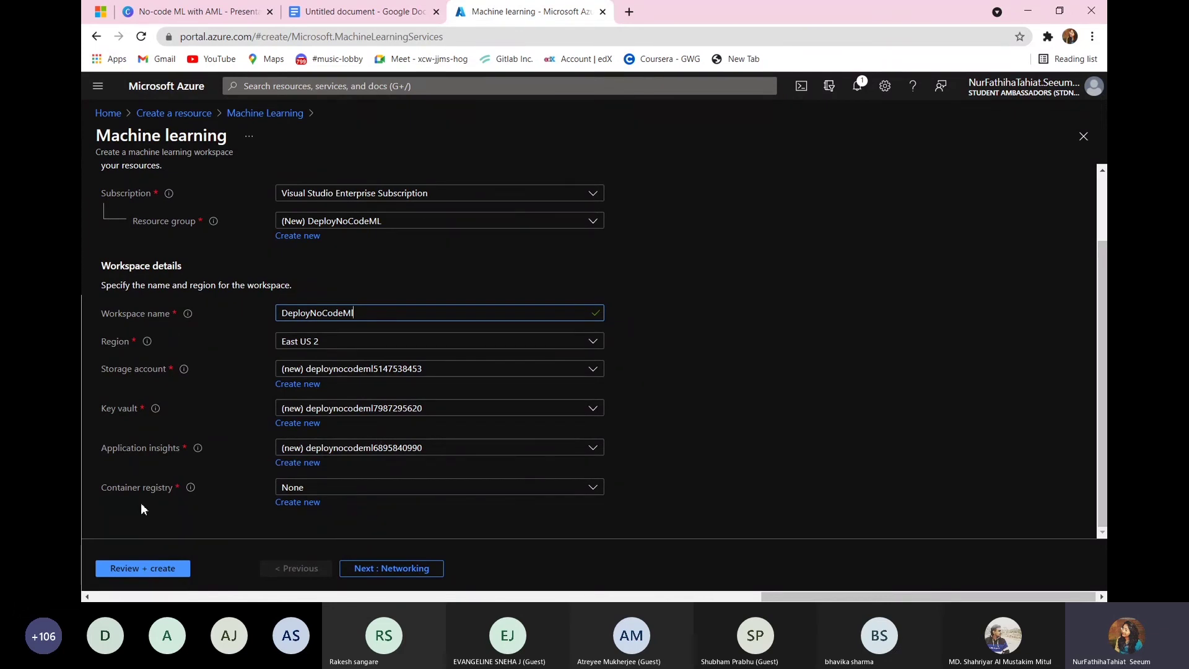
{"action": "left_click", "coordinate": [141, 573]}
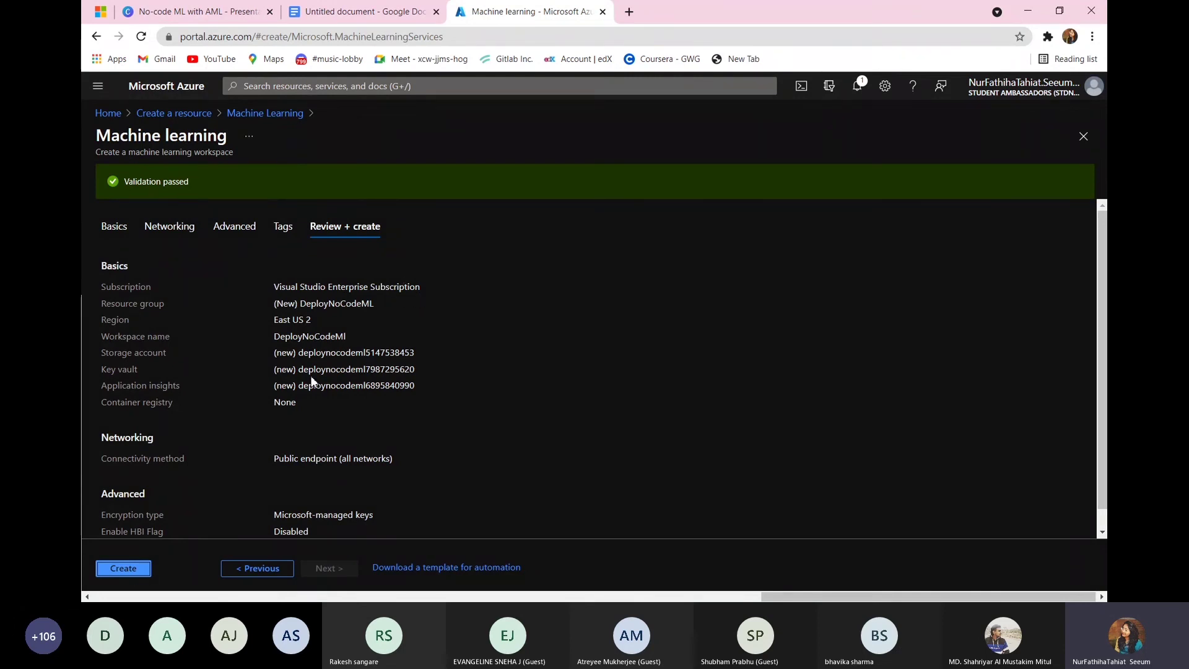
{"action": "left_click", "coordinate": [124, 568]}
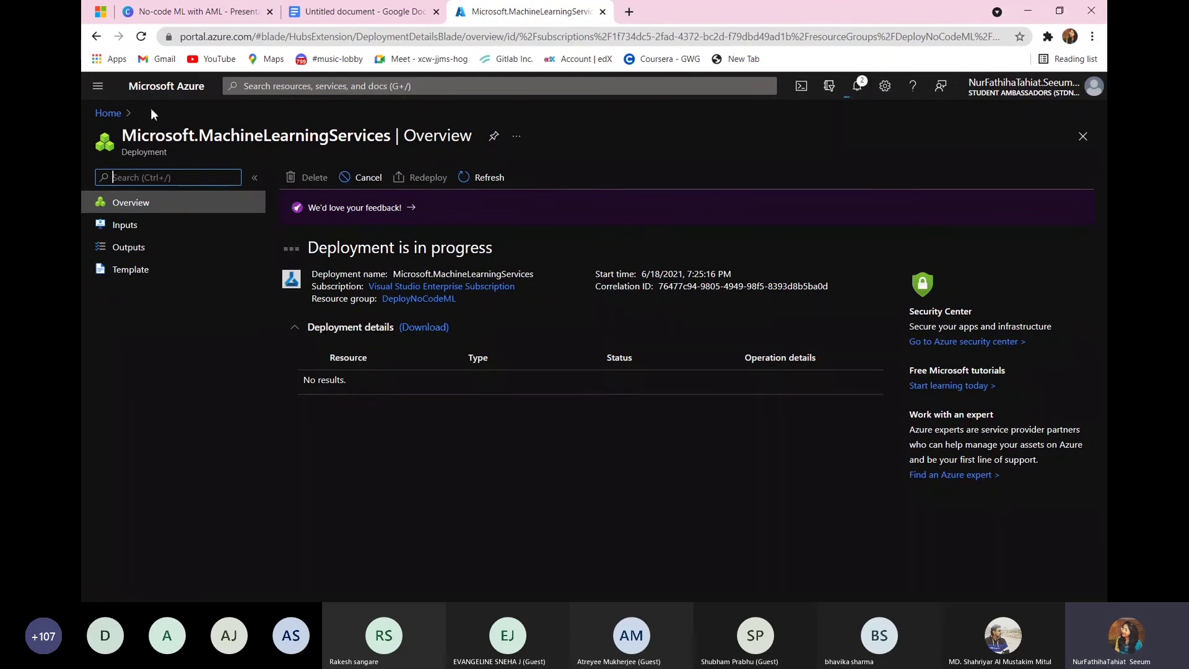
Open the portal's home page in a separate browser tab and switch to it.
{"action": "right_click", "coordinate": [117, 120]}
{"action": "left_click", "coordinate": [130, 123]}
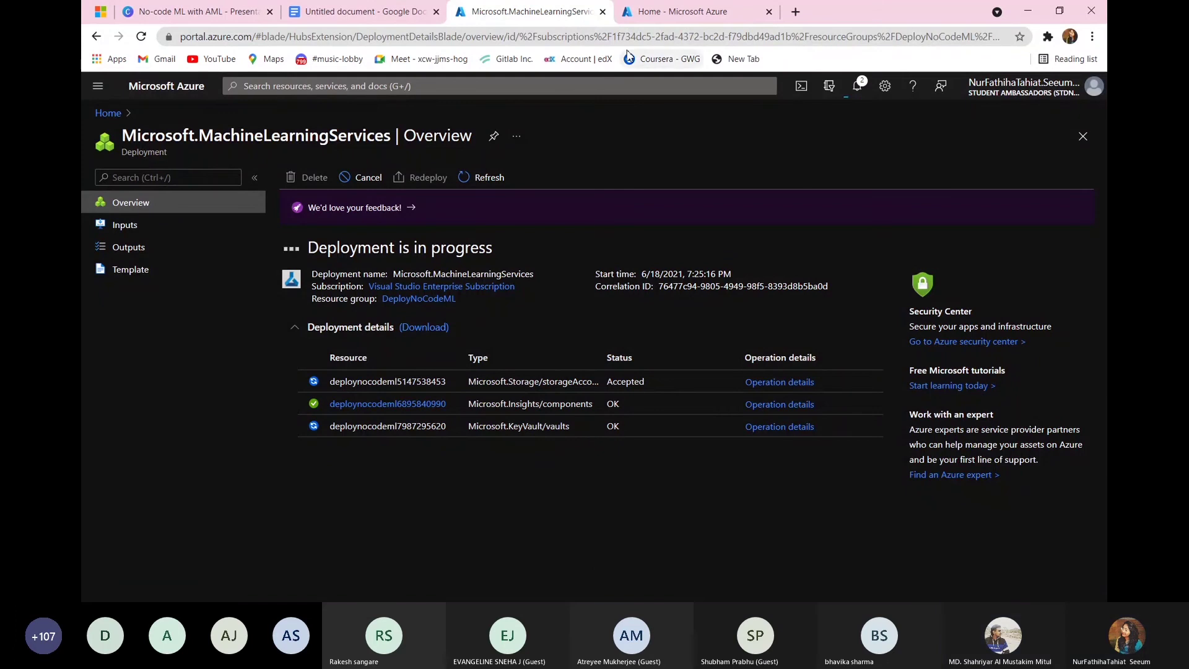
{"action": "left_click", "coordinate": [698, 6]}
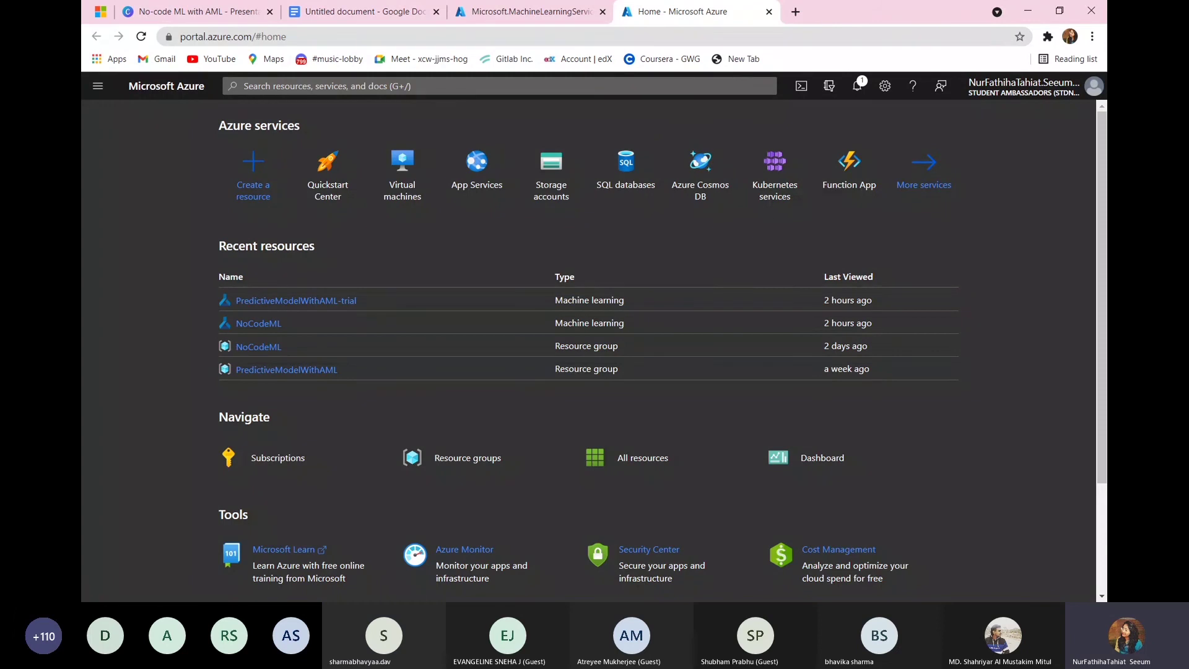
{"action": "left_click", "coordinate": [218, 7]}
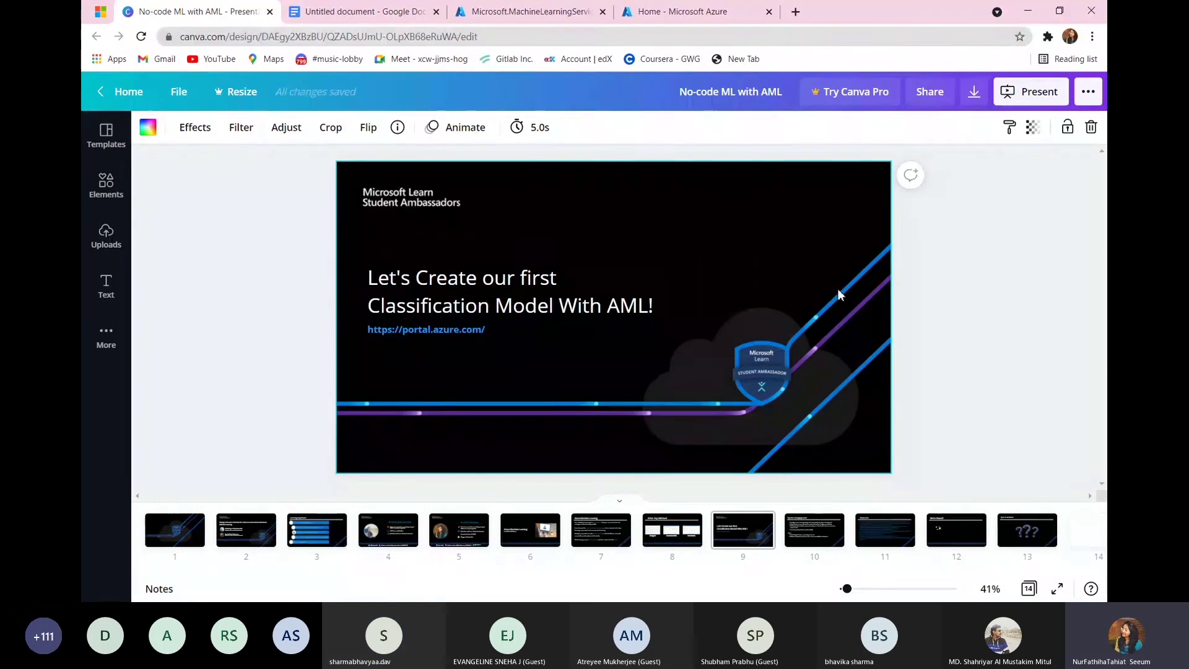
{"action": "key", "text": "ctrl+Tab"}
{"action": "key", "text": "ctrl+Tab"}
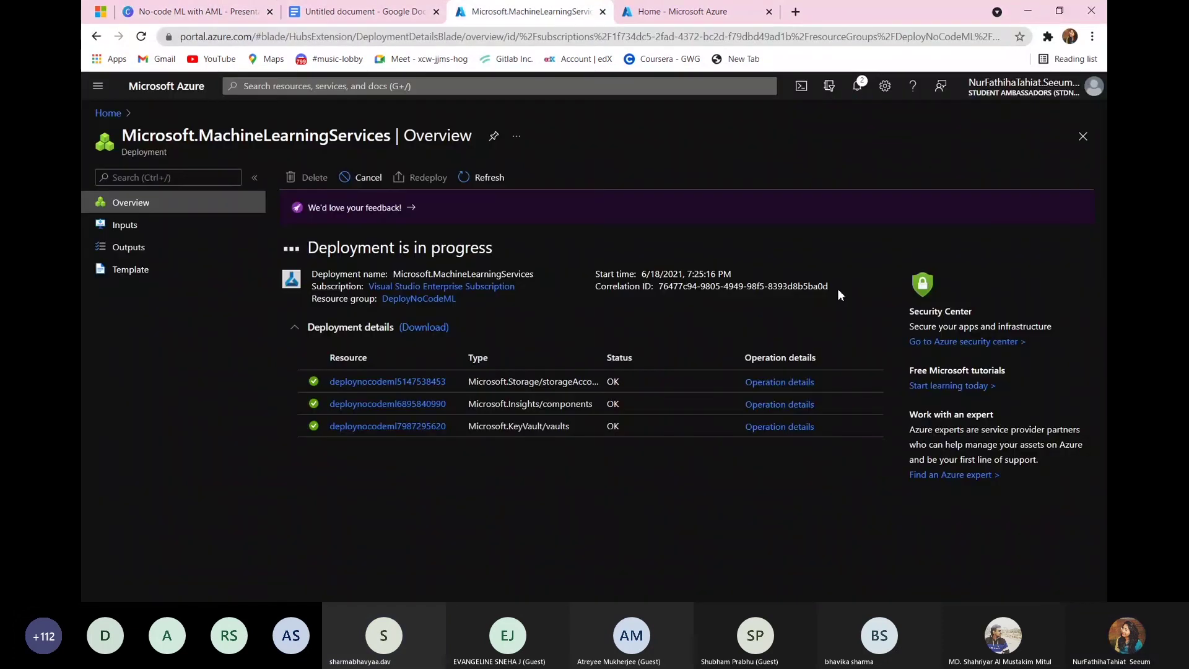
{"action": "key", "text": "ctrl+Tab"}
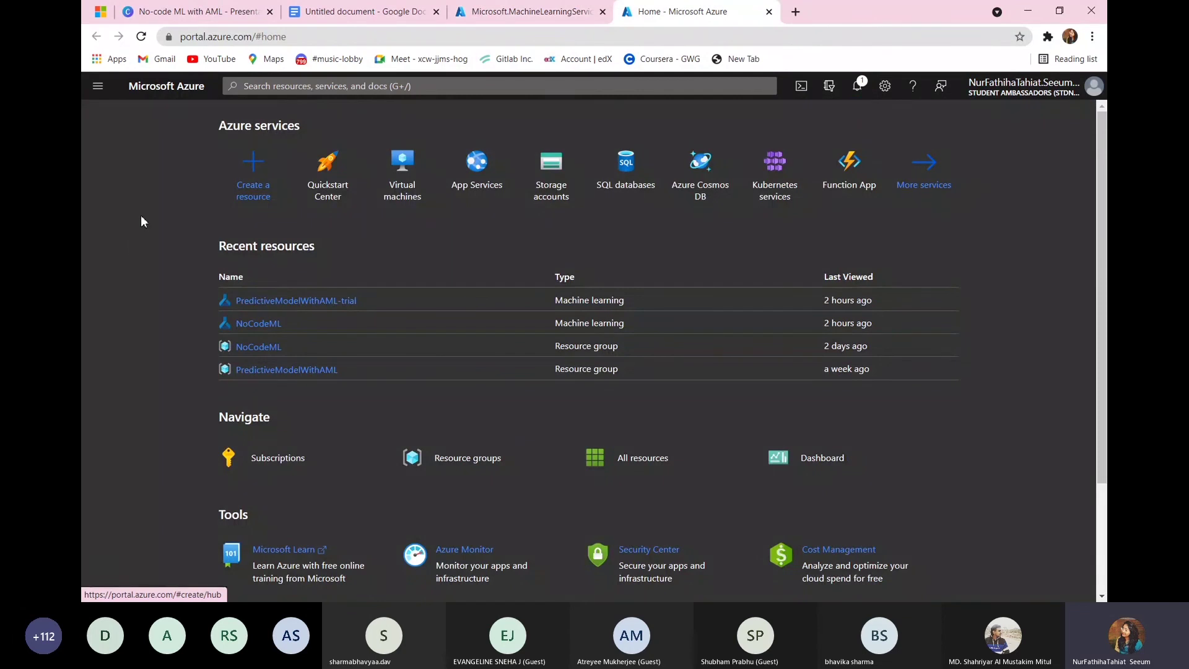
{"action": "mouse_move", "coordinate": [332, 148]}
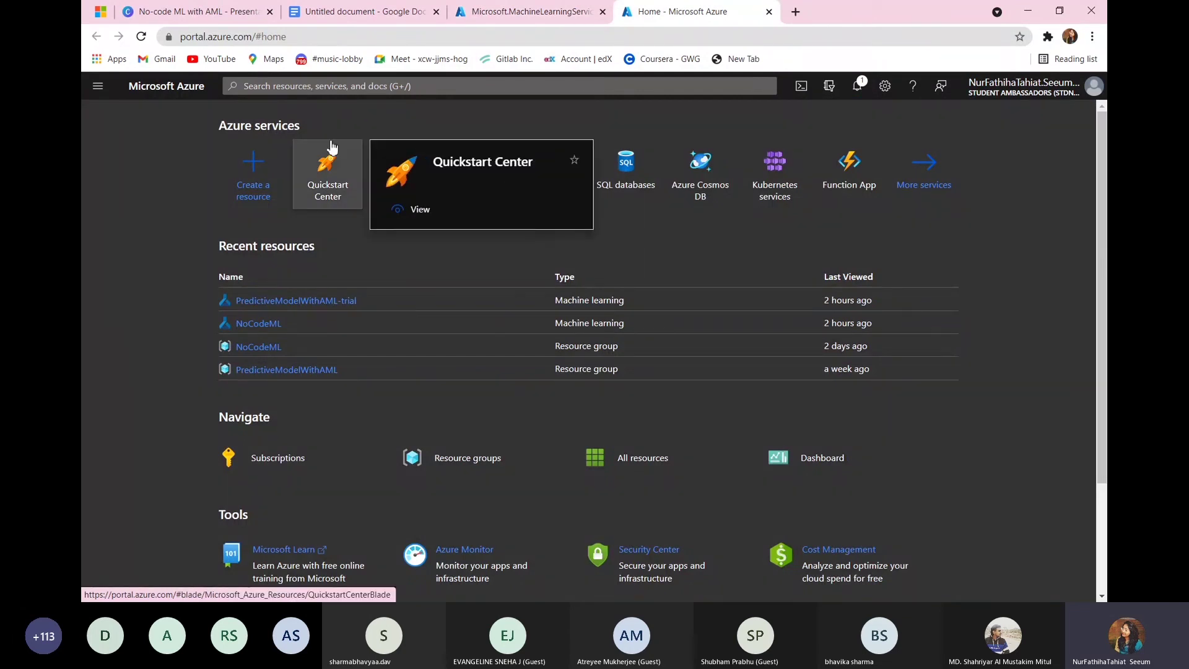
{"action": "mouse_move", "coordinate": [634, 210]}
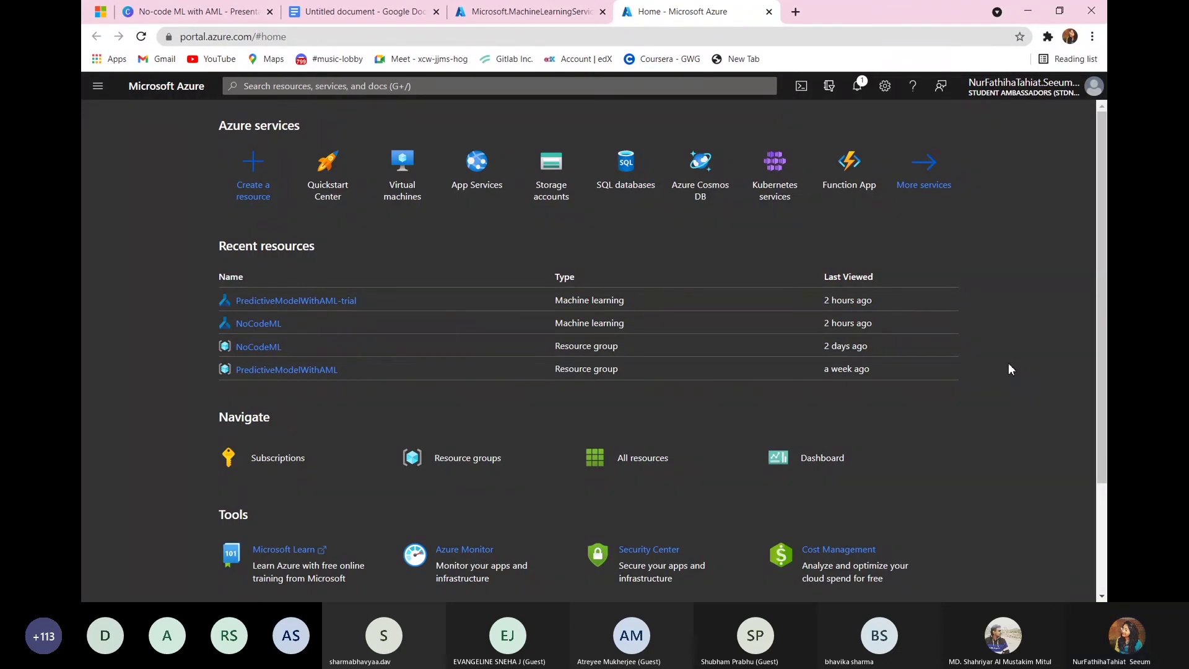
{"action": "key", "text": "ctrl+shift+Tab"}
{"action": "key", "text": "ctrl+shift+Tab"}
{"action": "key", "text": "ctrl+shift+Tab"}
{"action": "key", "text": "ctrl+Tab"}
{"action": "key", "text": "ctrl+Tab"}
{"action": "key", "text": "ctrl+Tab"}
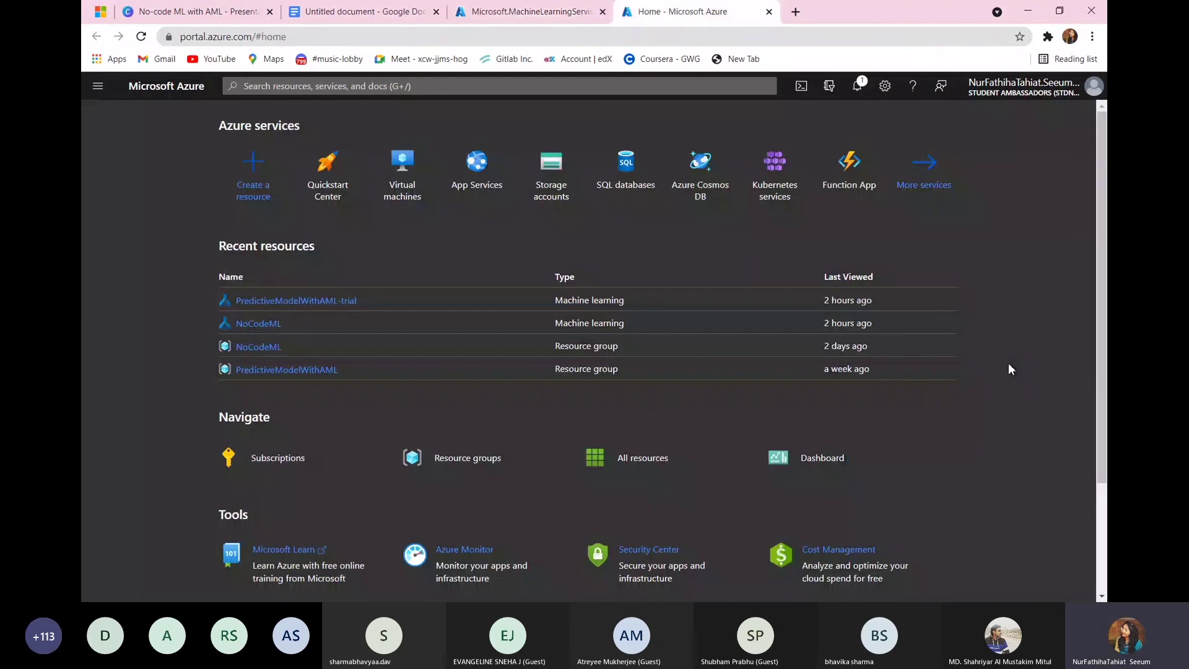
Return to the workspace deployment, open the deployed resource and launch its Machine Learning studio.
{"action": "key", "text": "ctrl+Tab"}
{"action": "key", "text": "ctrl+Tab"}
{"action": "key", "text": "ctrl+Tab"}
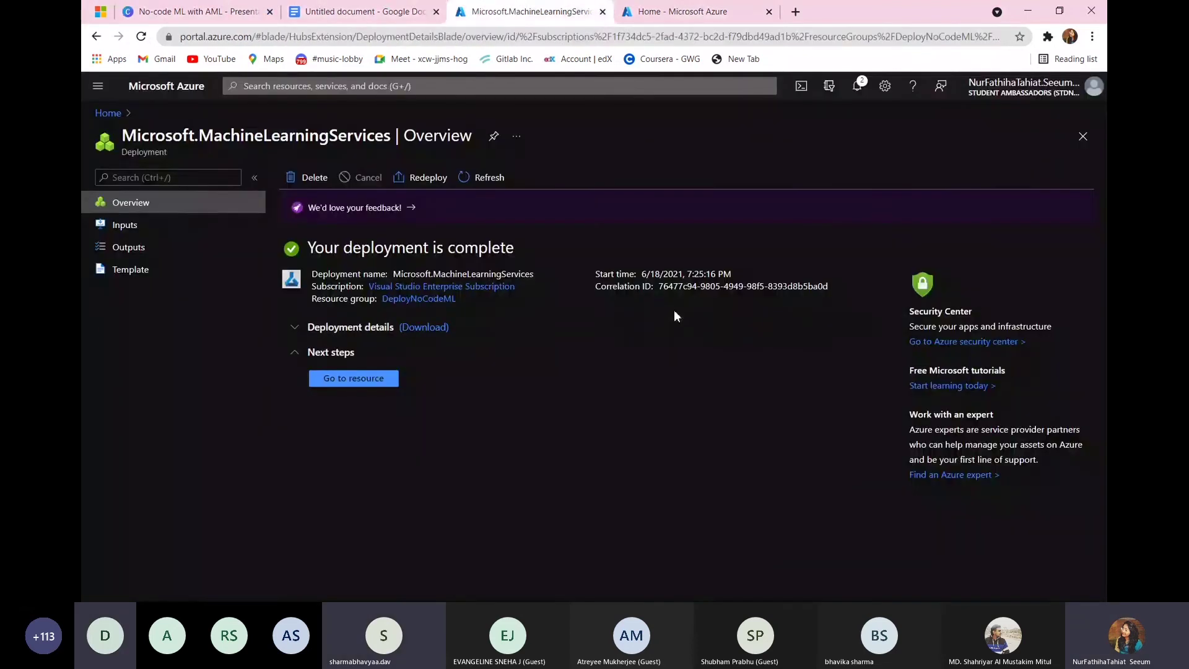
{"action": "left_click", "coordinate": [383, 384]}
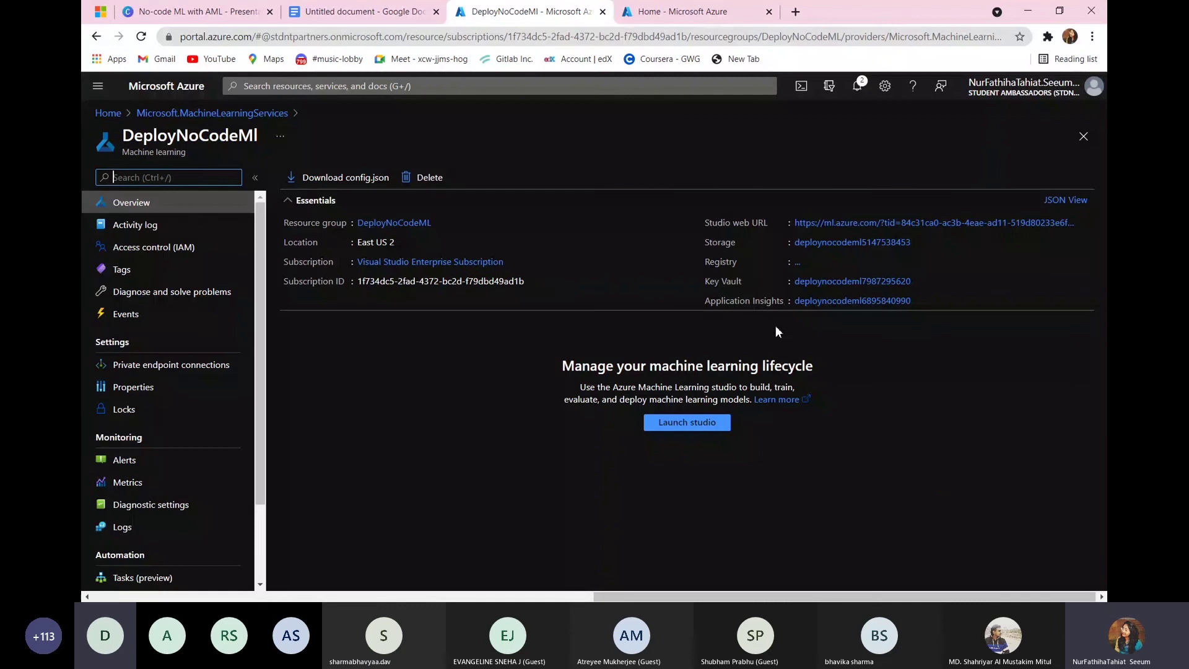
{"action": "left_click", "coordinate": [697, 425]}
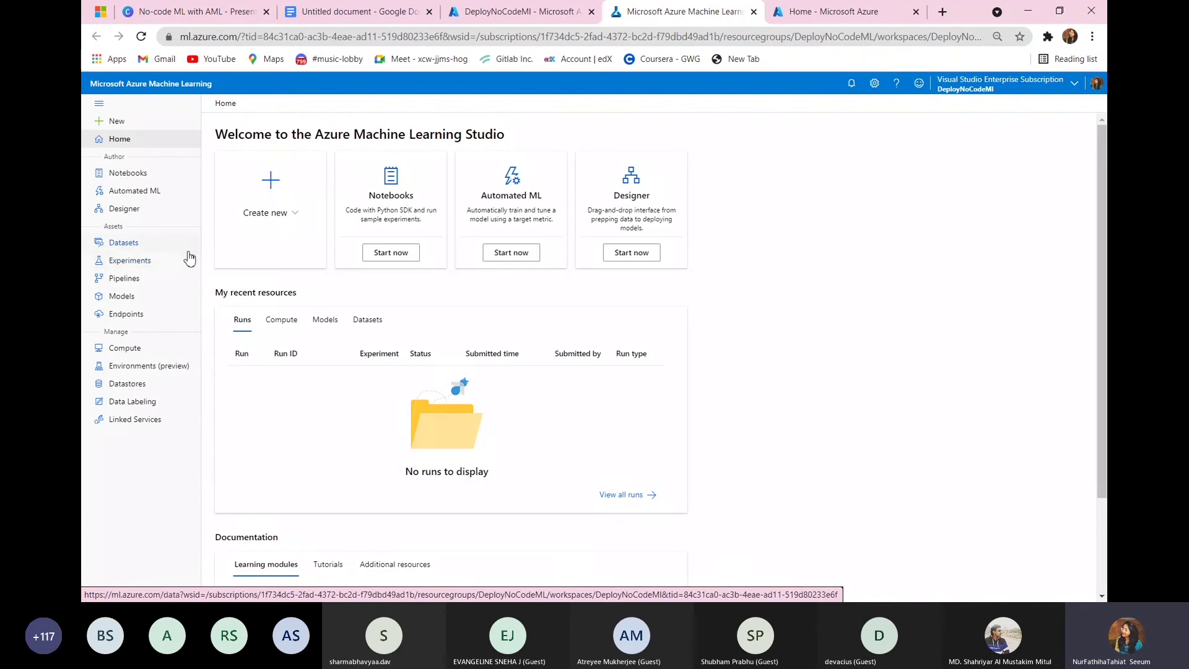
View the workspace's experiments, and start a new compute instance under its compute resources.
{"action": "left_click", "coordinate": [147, 262]}
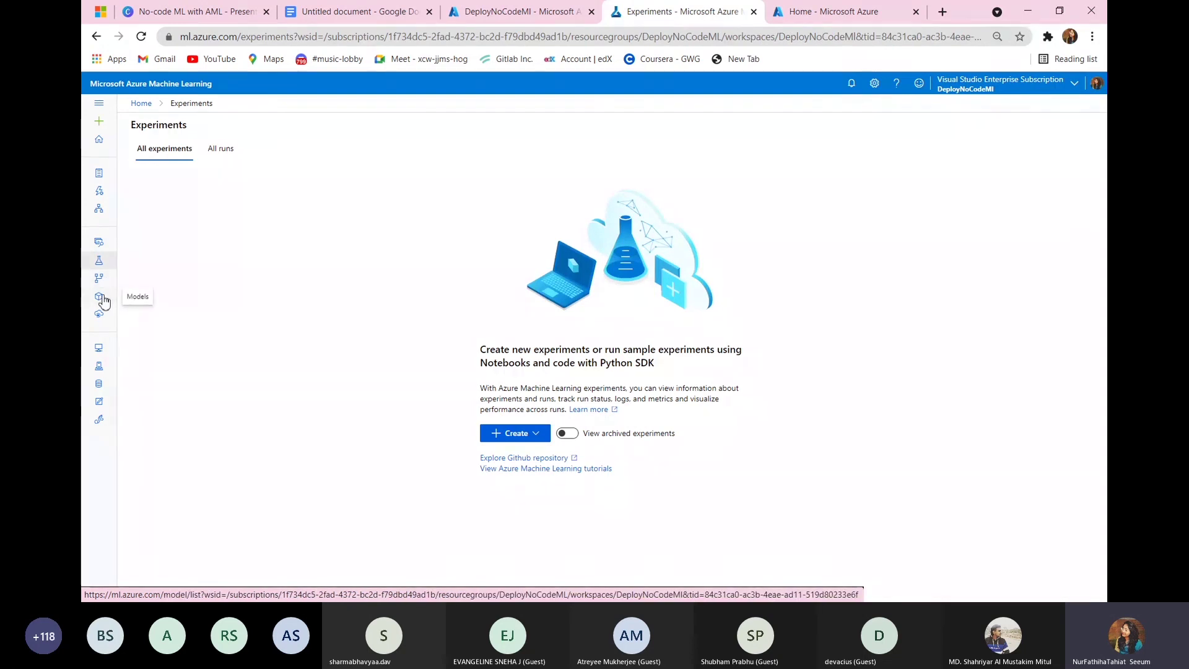
{"action": "left_click", "coordinate": [103, 358]}
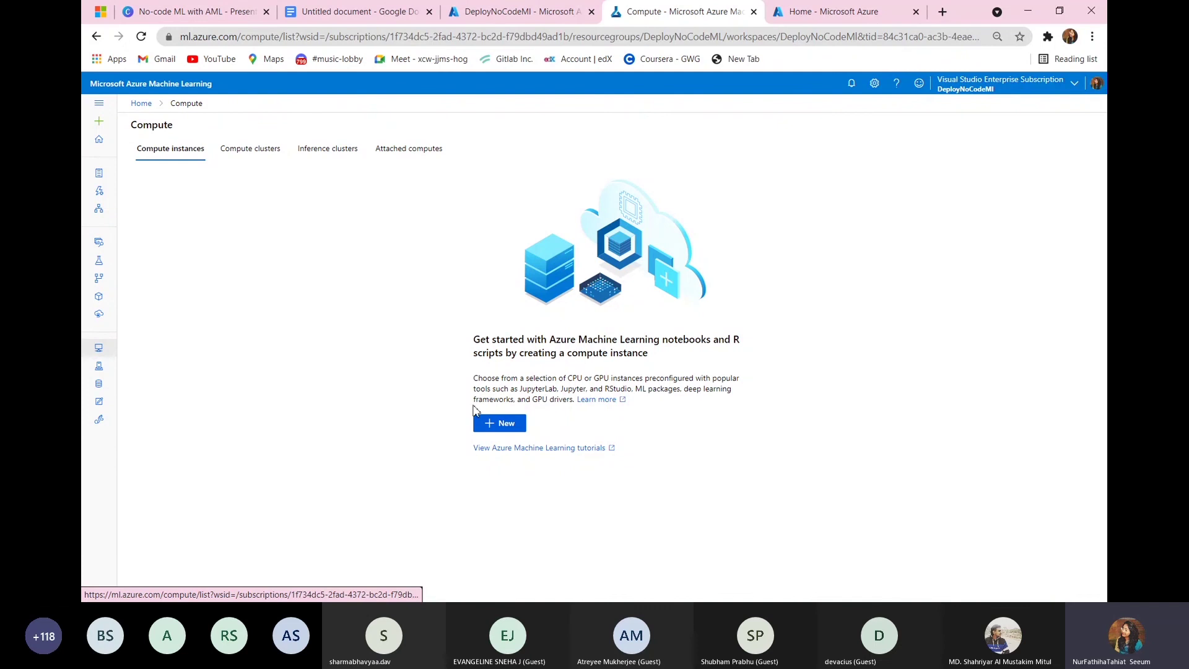
{"action": "left_click", "coordinate": [489, 426]}
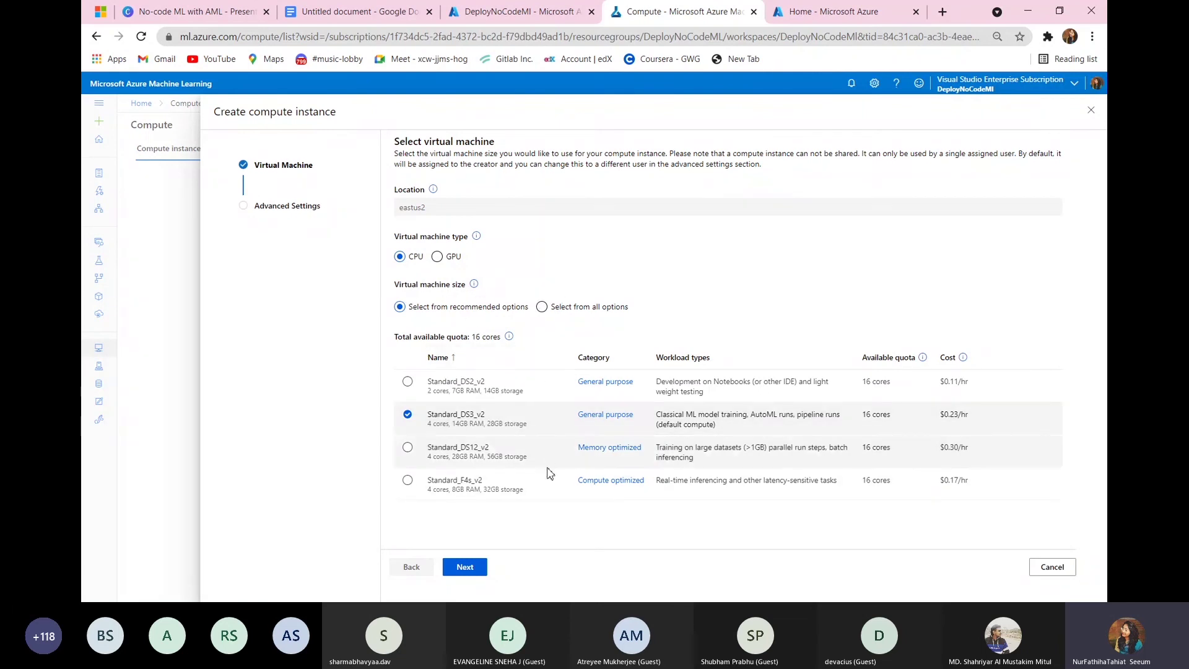
Search all virtual machine sizes for ds11 and select Standard_DS11_v2 for the compute instance.
{"action": "left_click", "coordinate": [542, 307]}
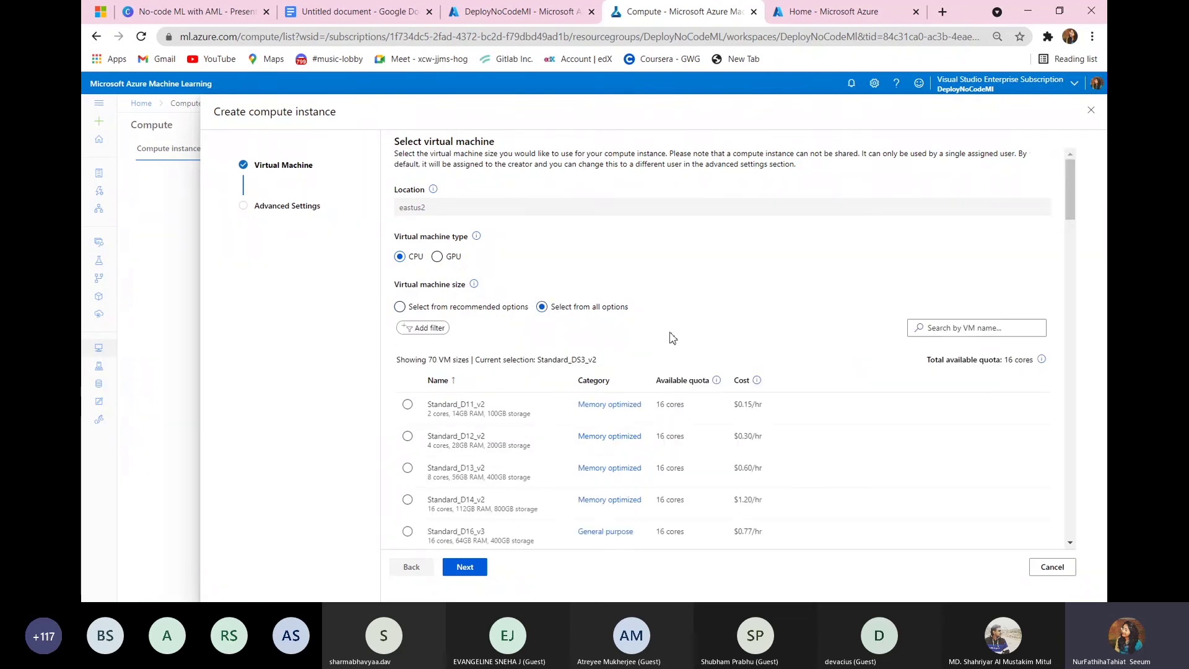
{"action": "left_click", "coordinate": [969, 327]}
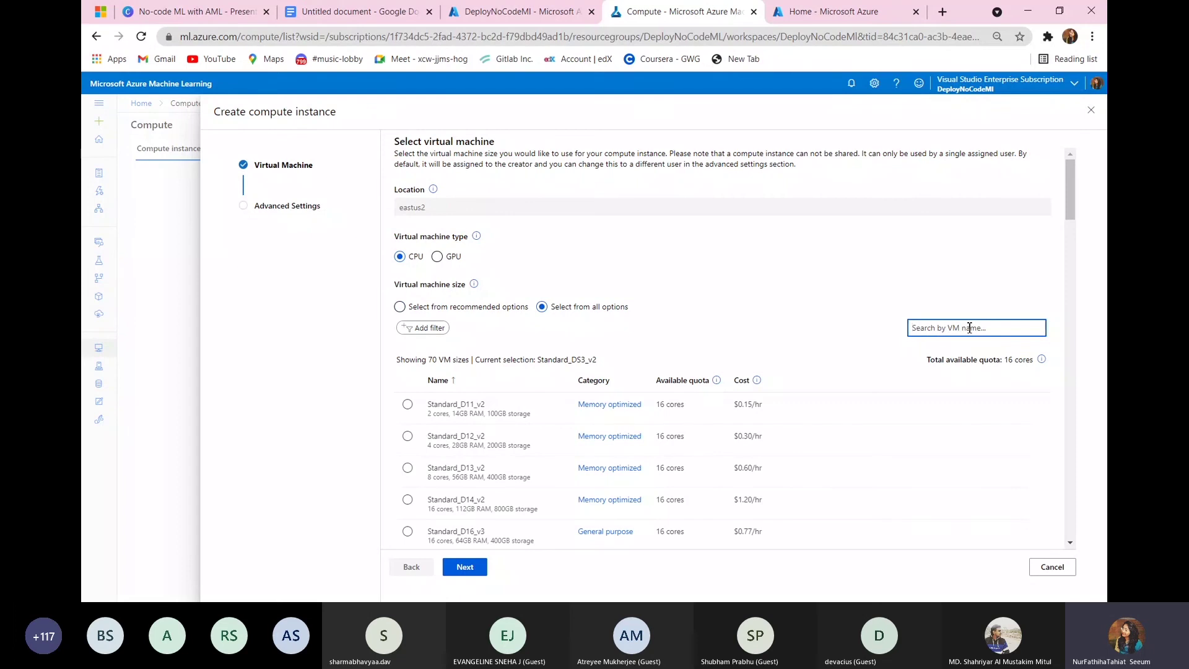
{"action": "type", "text": "ds11"}
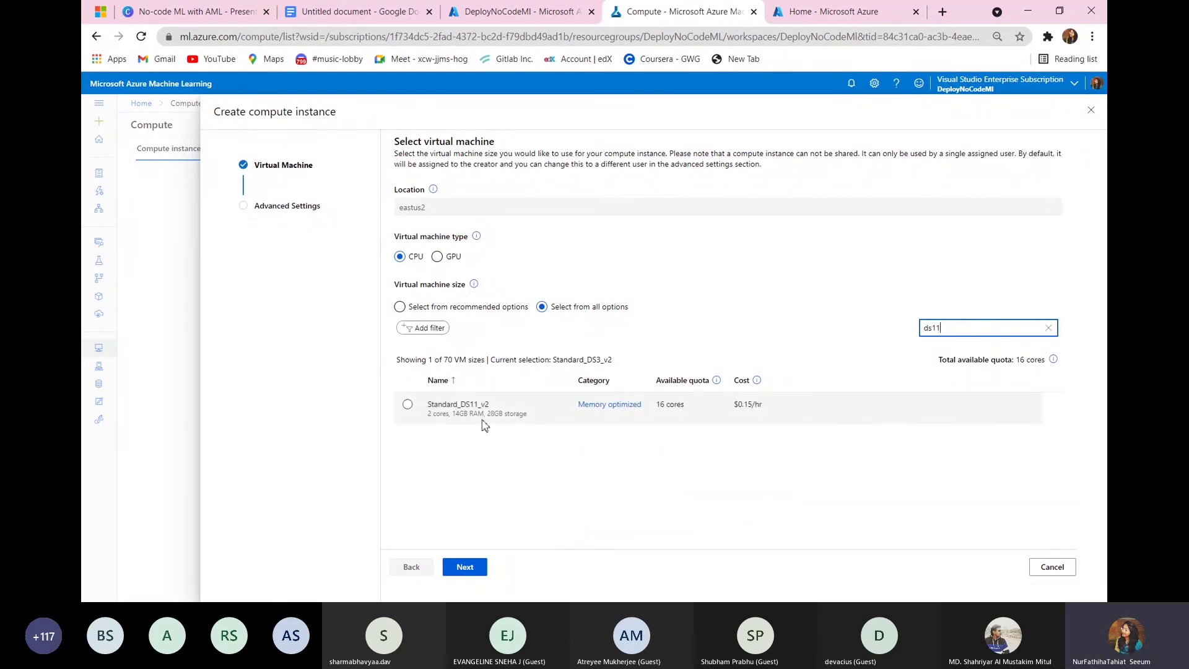
{"action": "left_click", "coordinate": [413, 410]}
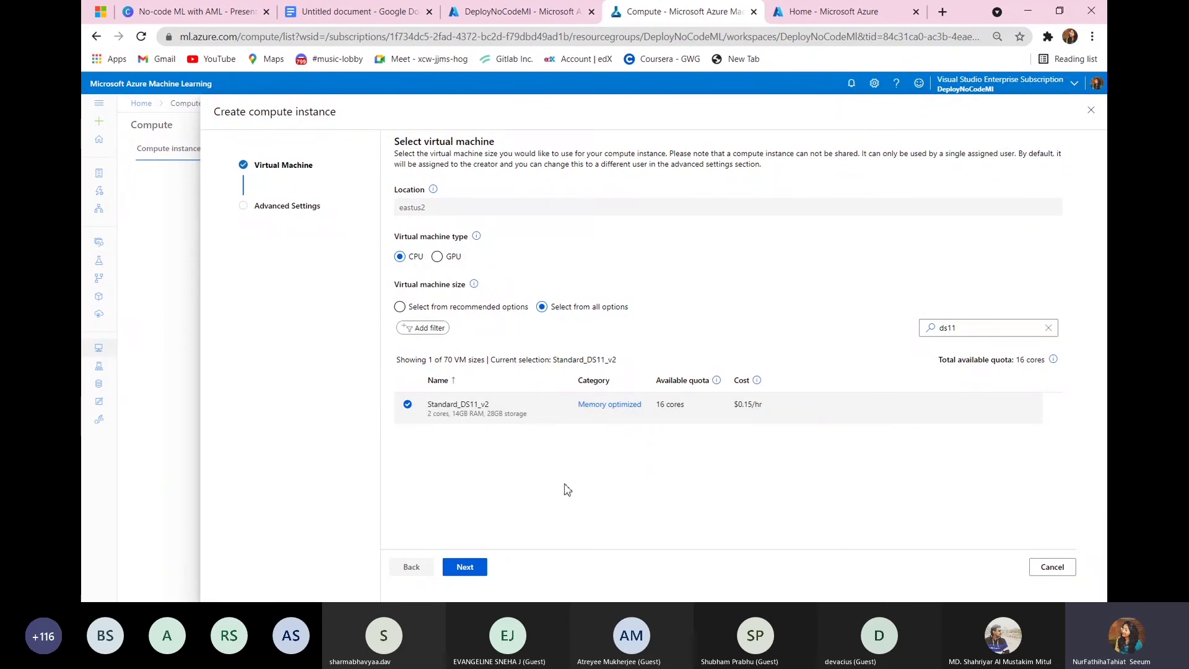
Name the compute instance DeployML-instance and create it.
{"action": "left_click", "coordinate": [465, 567]}
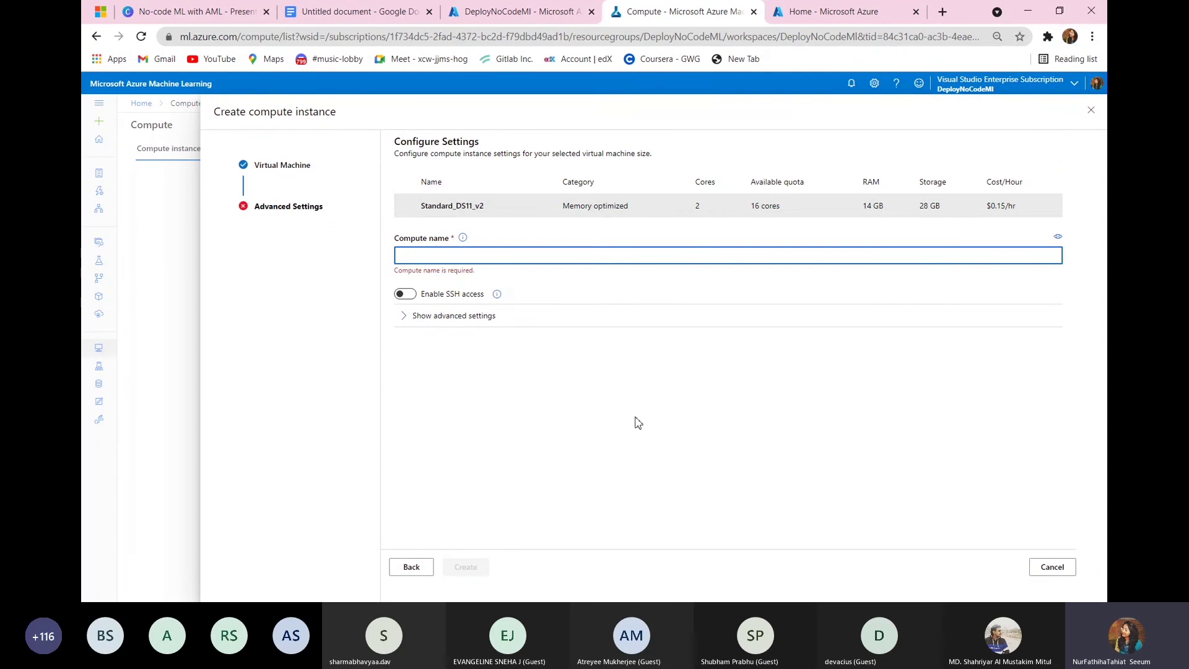
{"action": "type", "text": "D"}
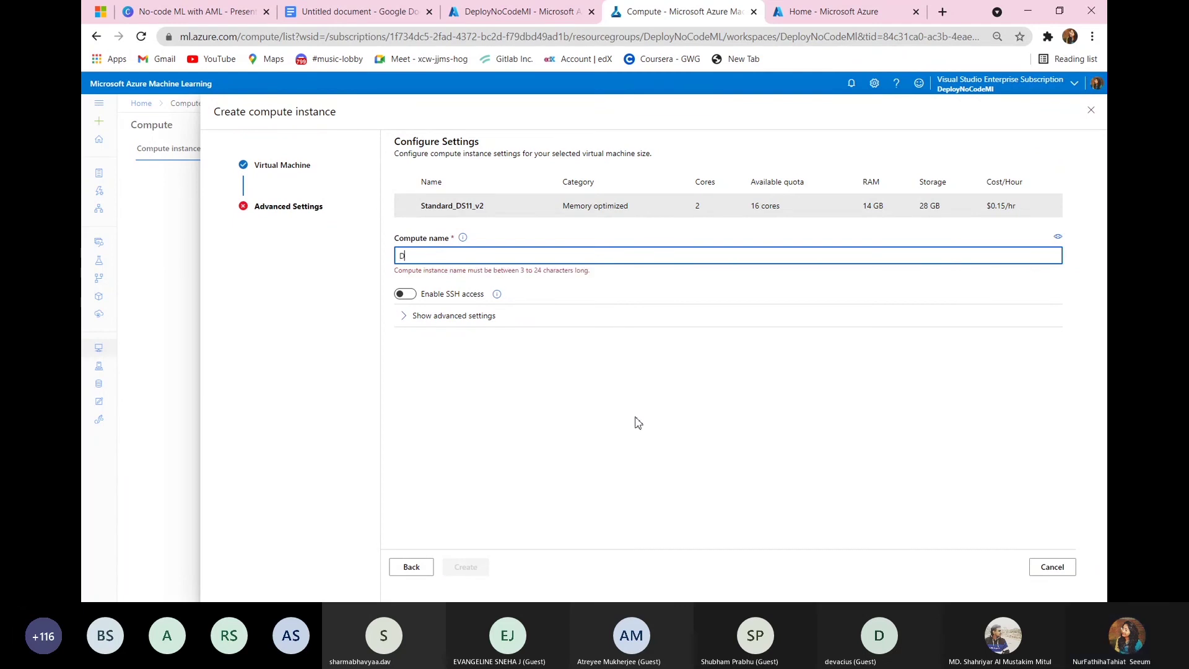
{"action": "type", "text": "eployML-ins"}
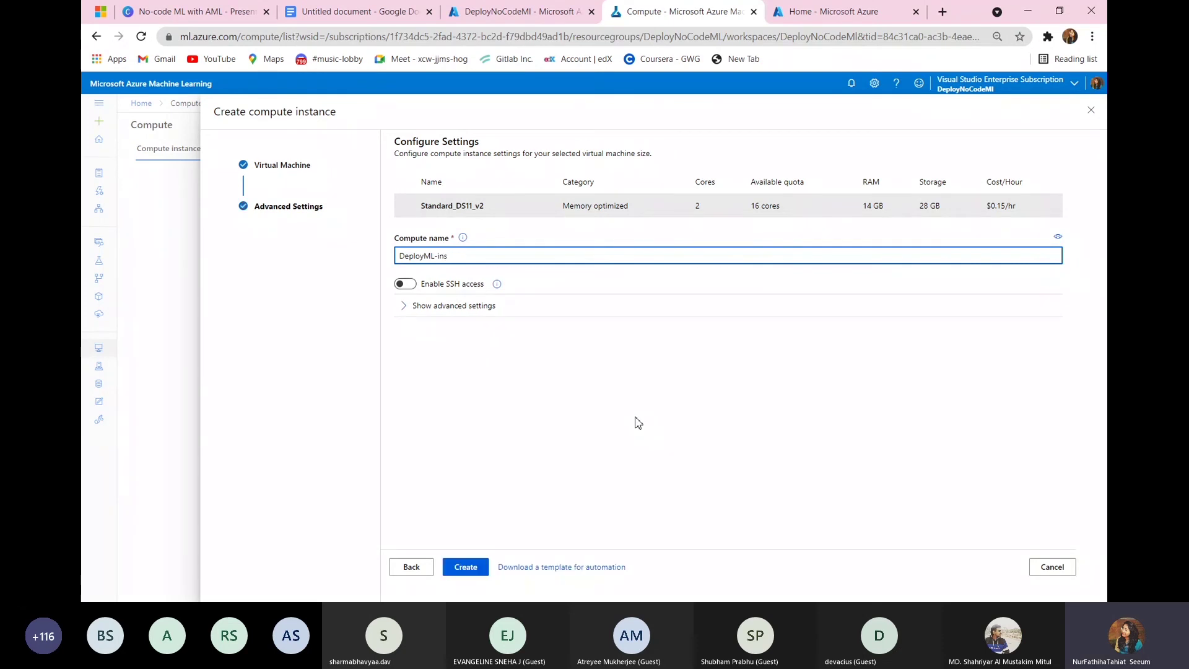
{"action": "type", "text": "tance"}
{"action": "left_click", "coordinate": [477, 569]}
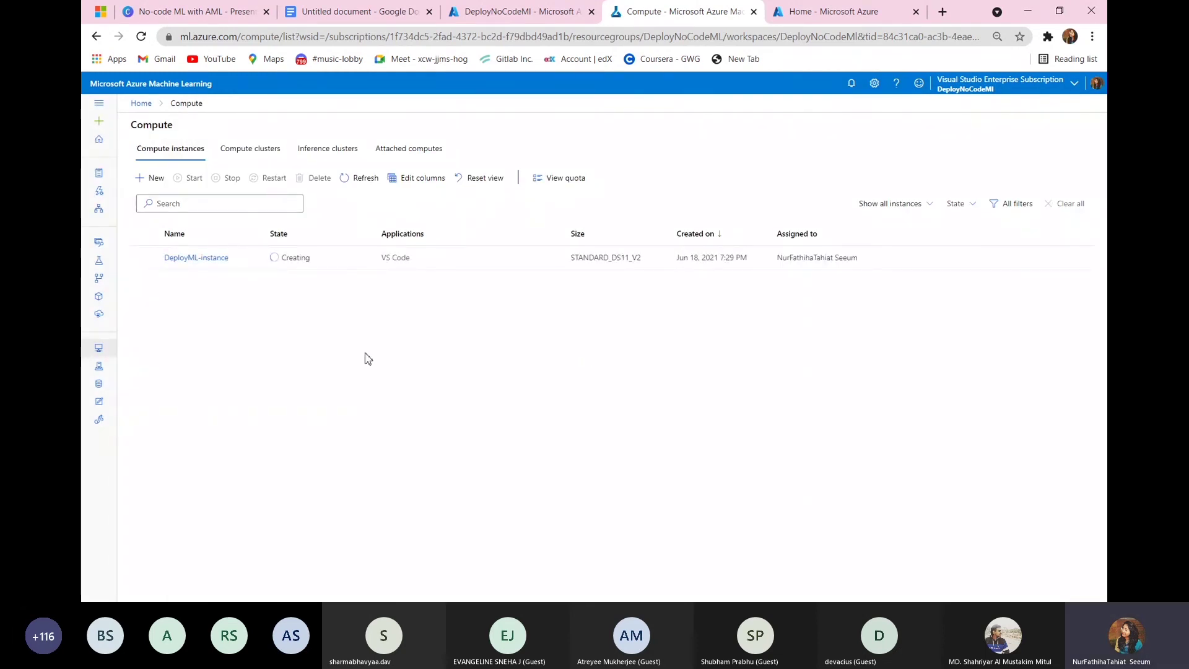
Start a new compute cluster, search all virtual machine sizes for ds11 and select Standard_DS11_v2.
{"action": "left_click", "coordinate": [267, 150]}
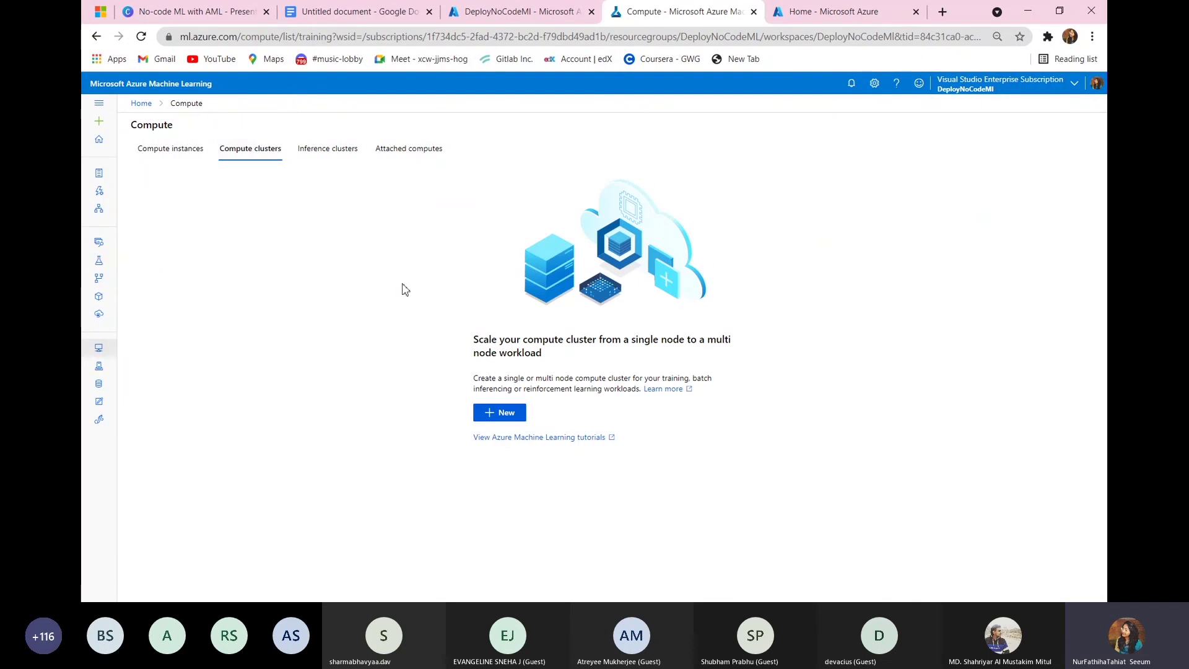
{"action": "left_click", "coordinate": [488, 414]}
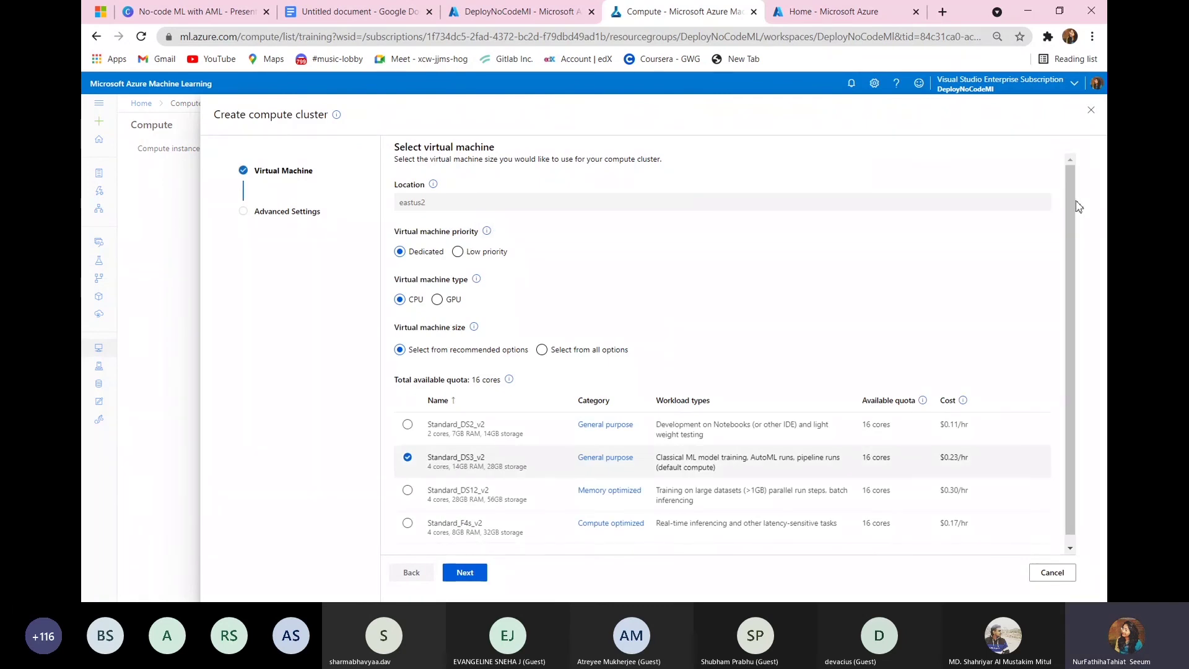
{"action": "scroll", "coordinate": [1072, 204], "scroll_direction": "down", "scroll_amount": 1}
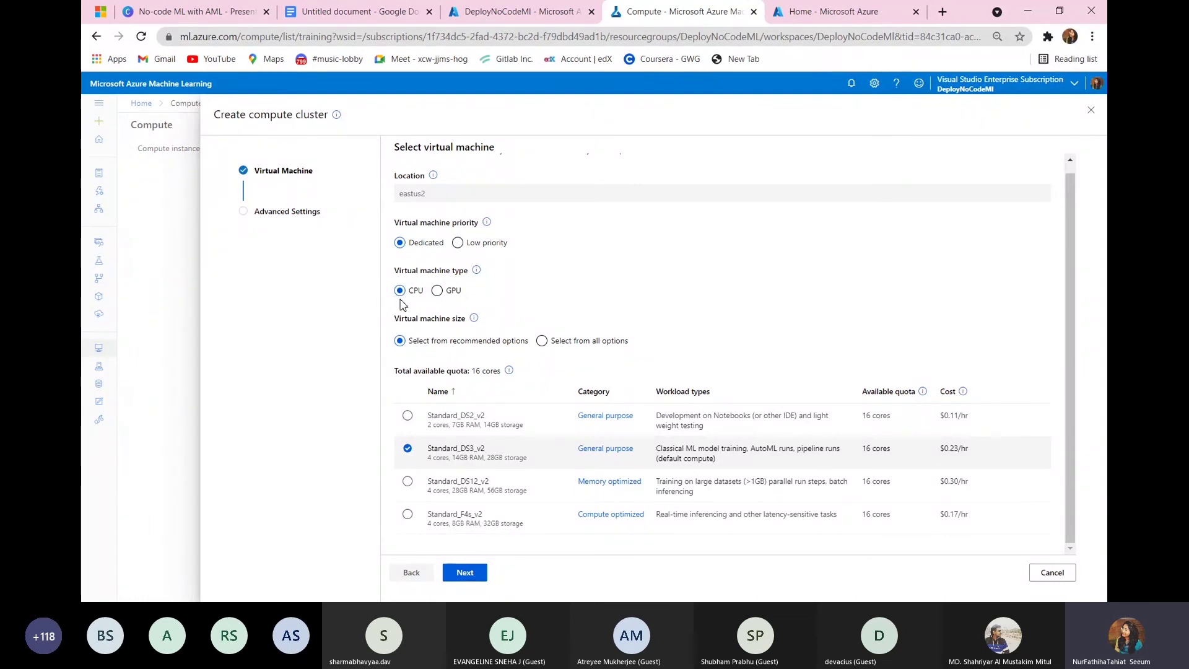
{"action": "left_click", "coordinate": [541, 342]}
{"action": "left_click", "coordinate": [957, 366]}
{"action": "type", "text": "d"}
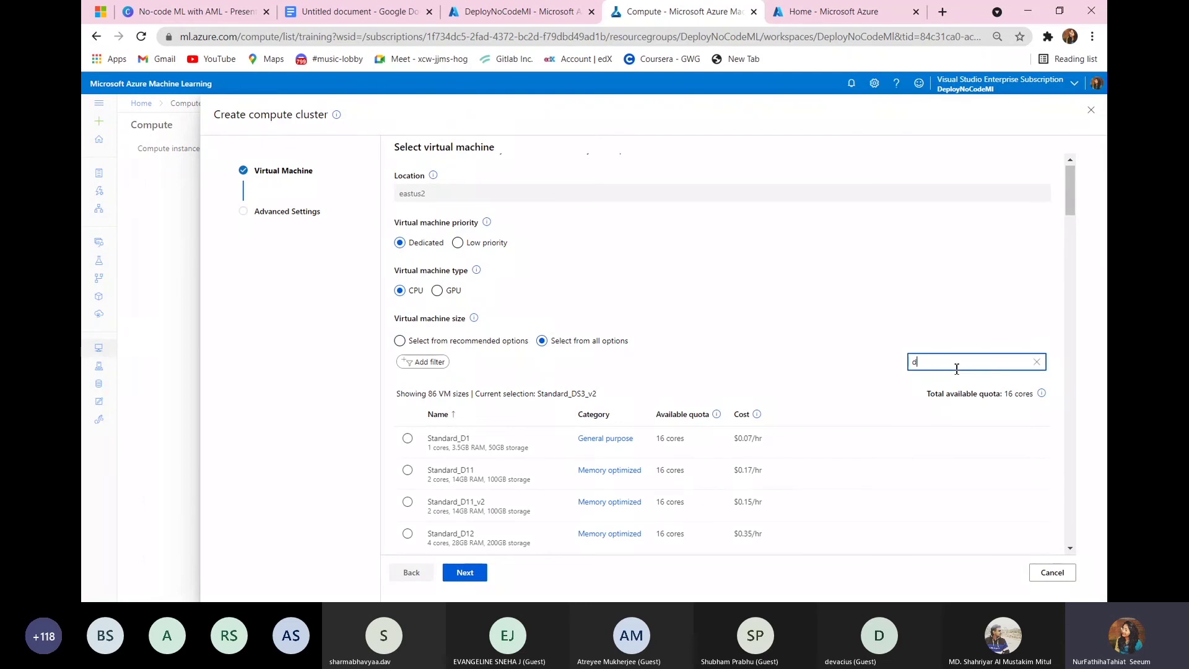
{"action": "type", "text": "s11"}
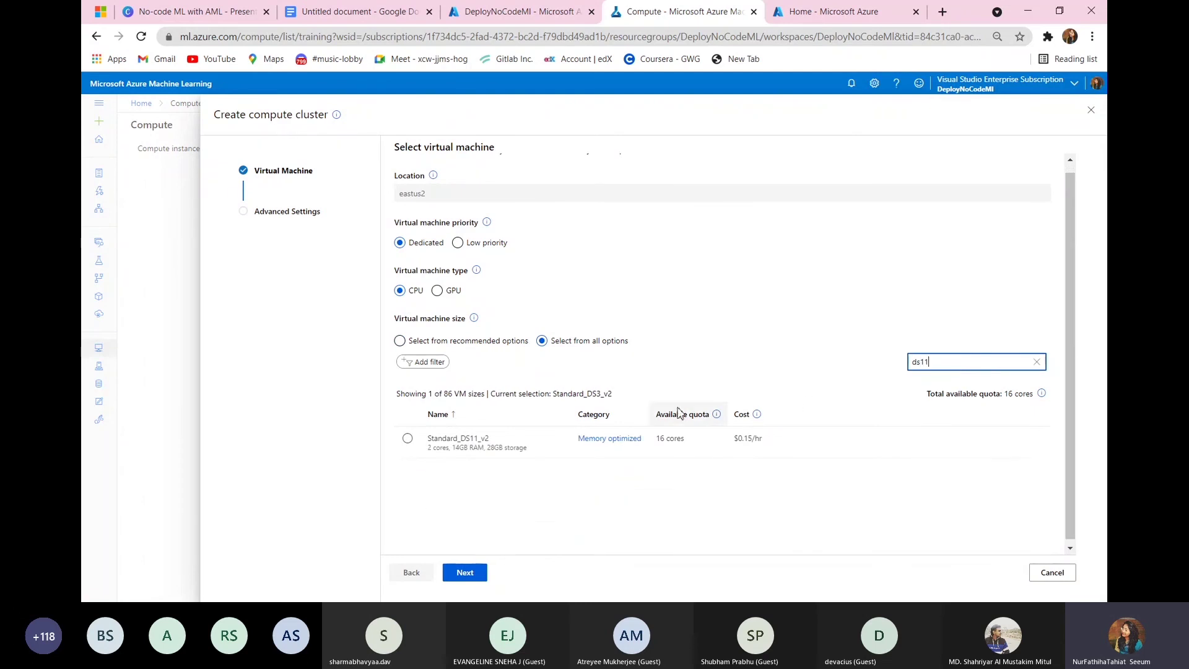
{"action": "left_click", "coordinate": [407, 439]}
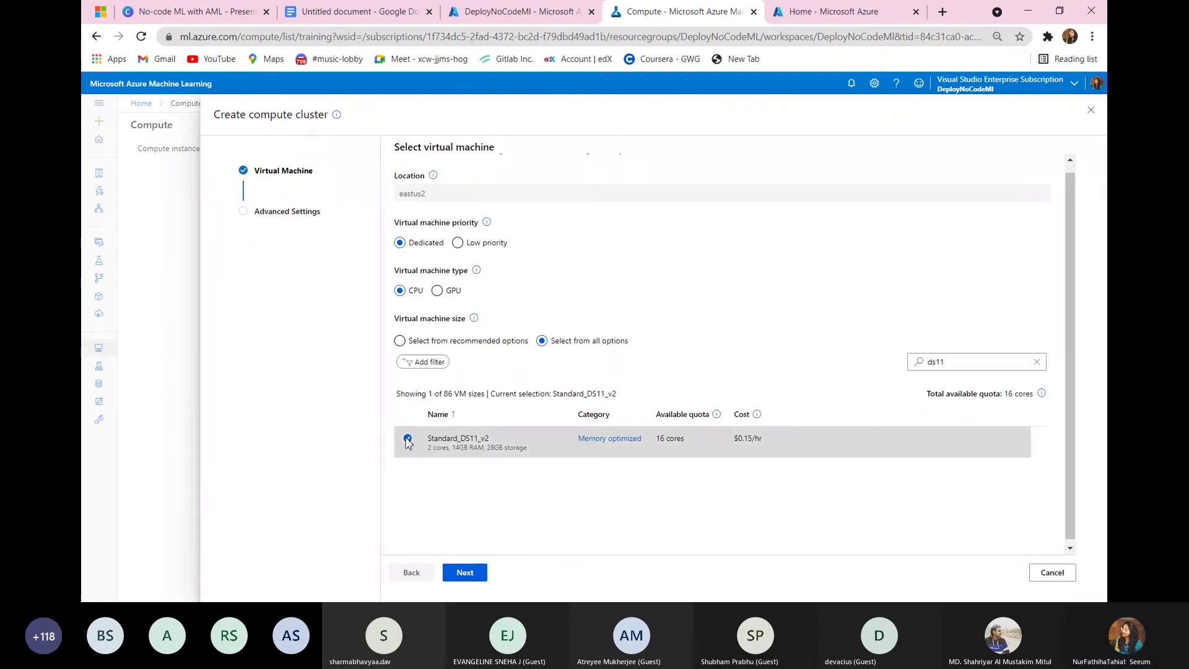
Name the compute cluster DeployML-cluster and set its maximum number of nodes to 2.
{"action": "left_click", "coordinate": [465, 570]}
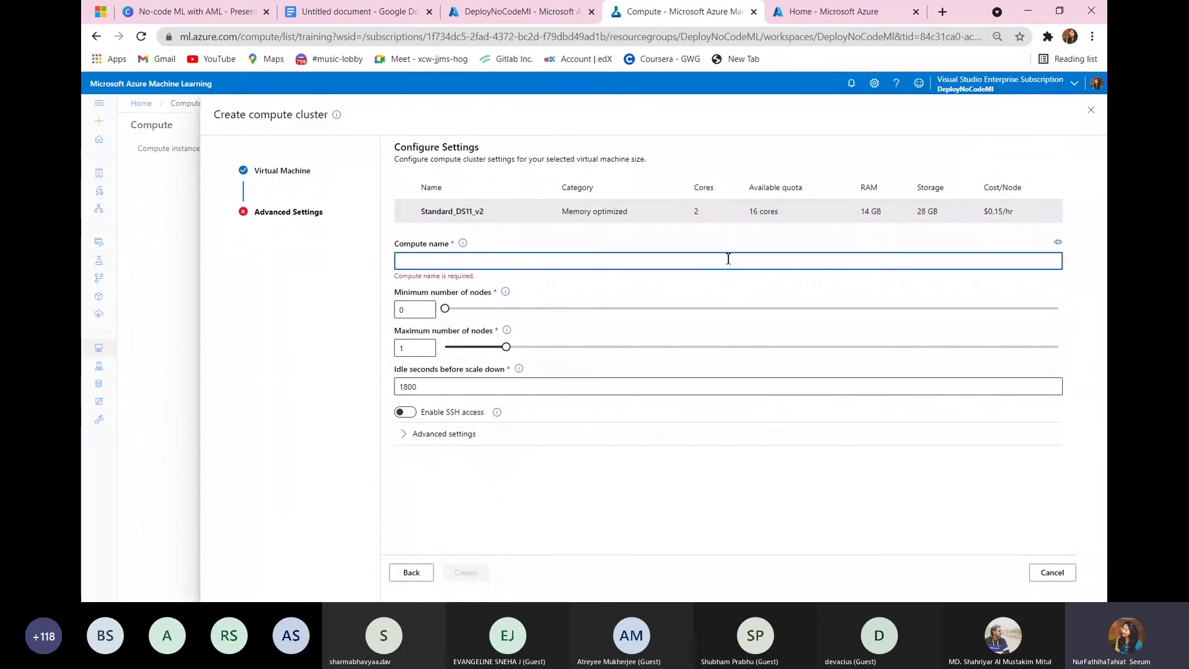
{"action": "type", "text": "Deplo"}
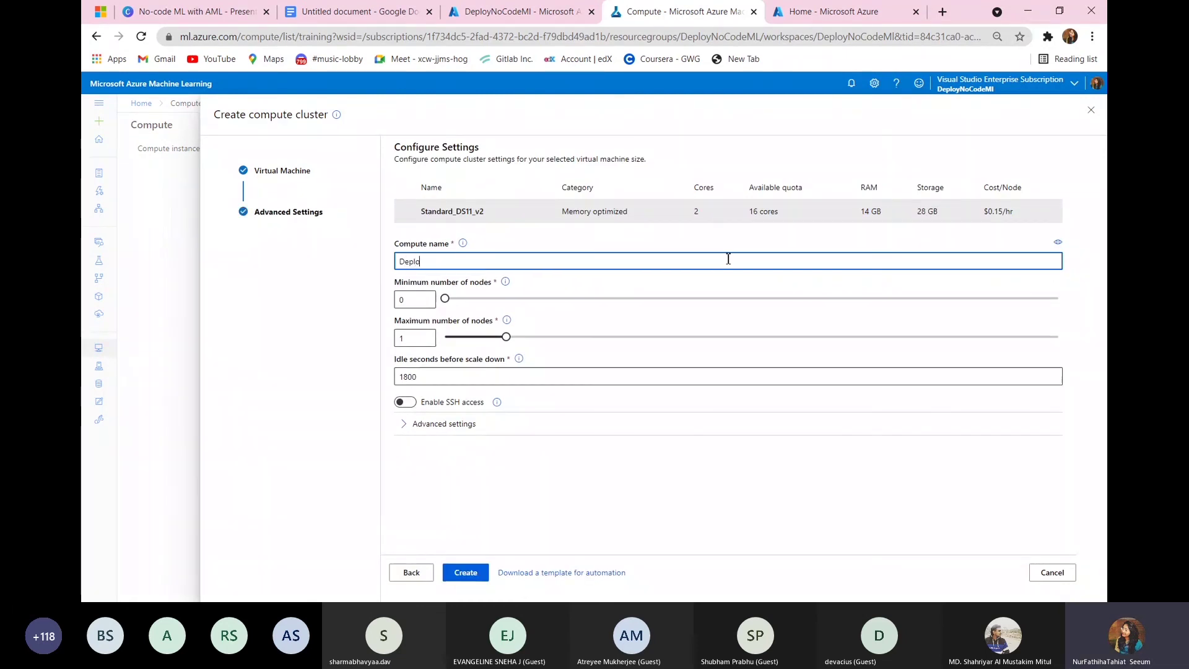
{"action": "type", "text": "yML"}
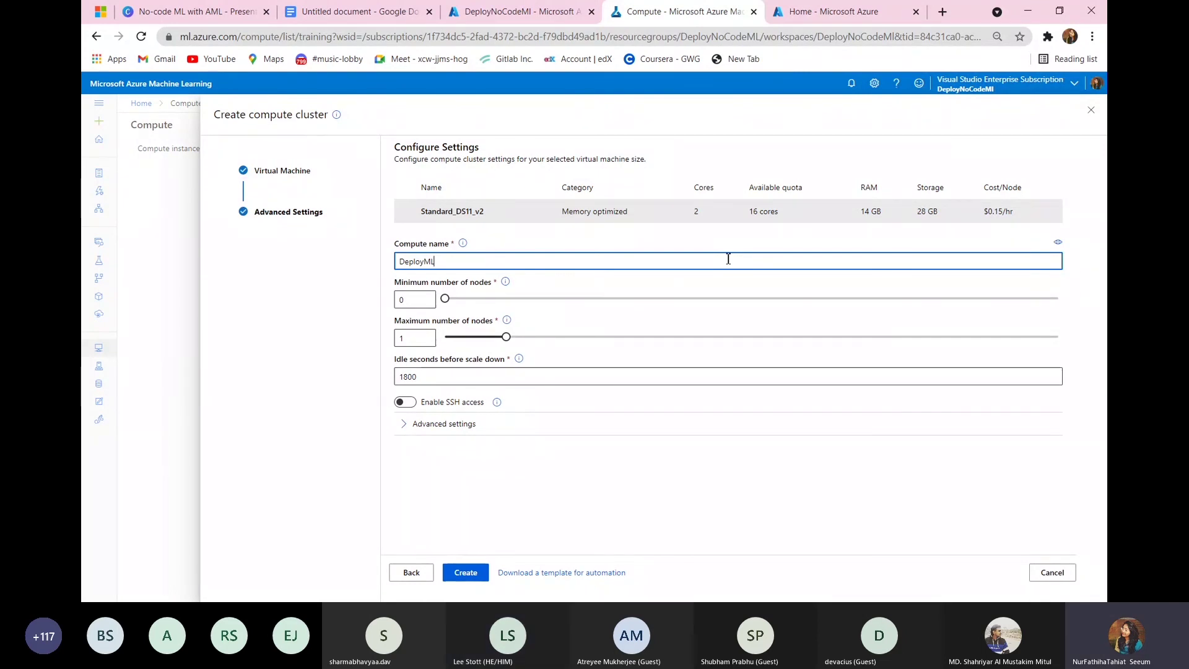
{"action": "type", "text": "-cl"}
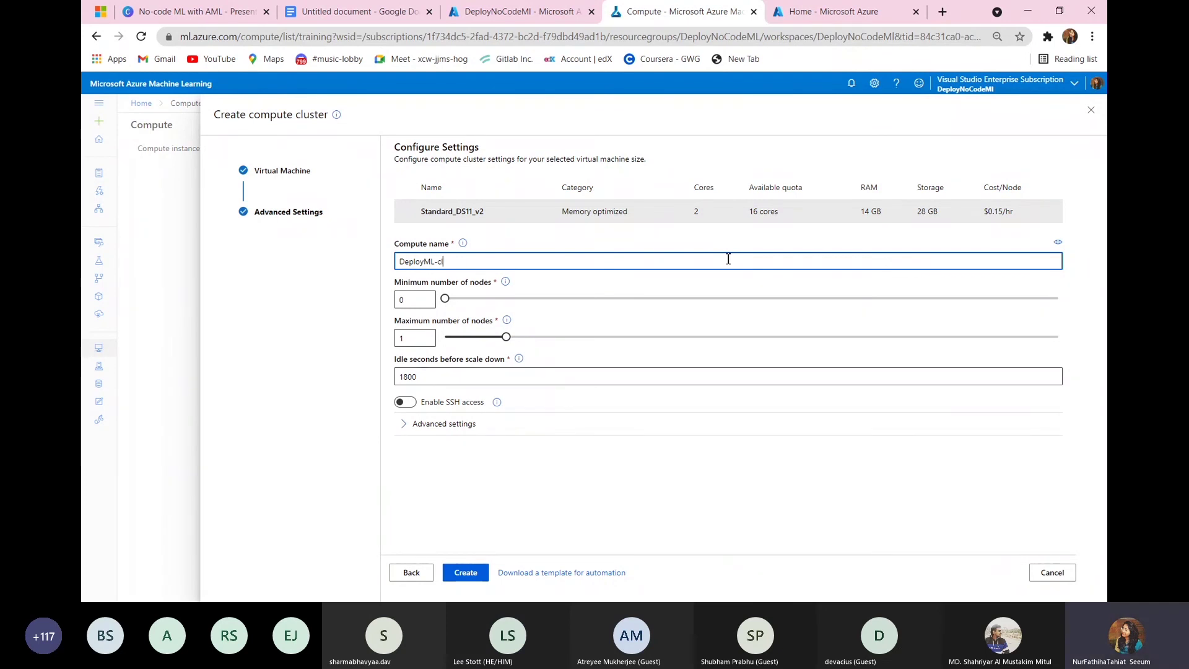
{"action": "type", "text": "uster"}
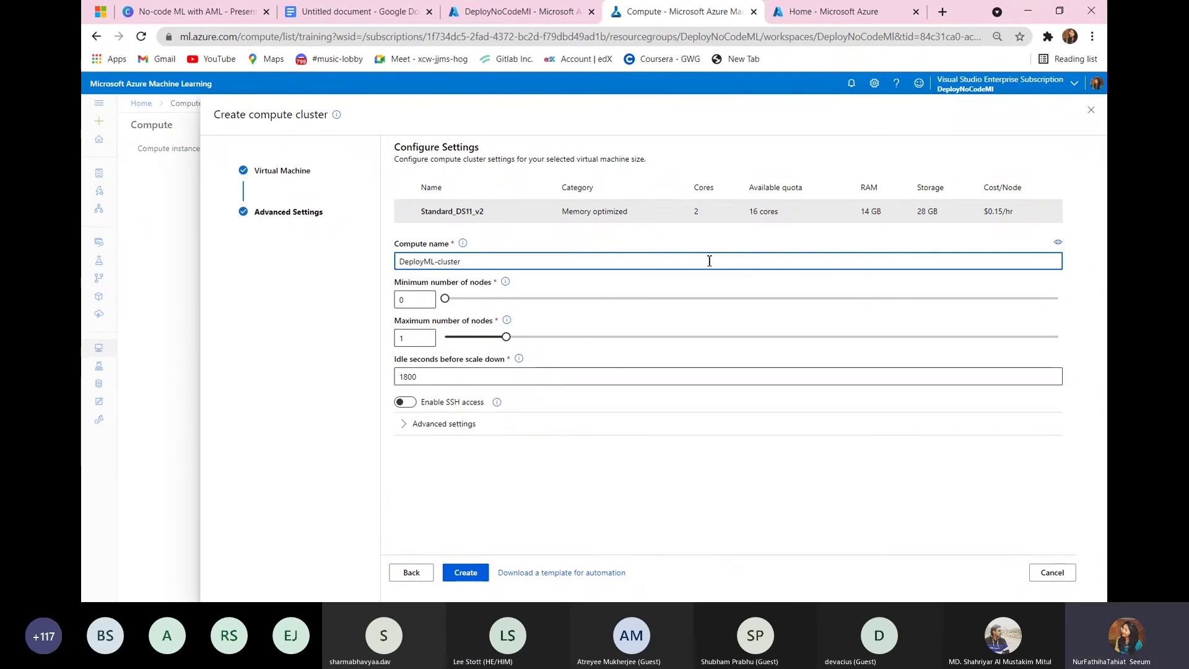
{"action": "left_click", "coordinate": [412, 298]}
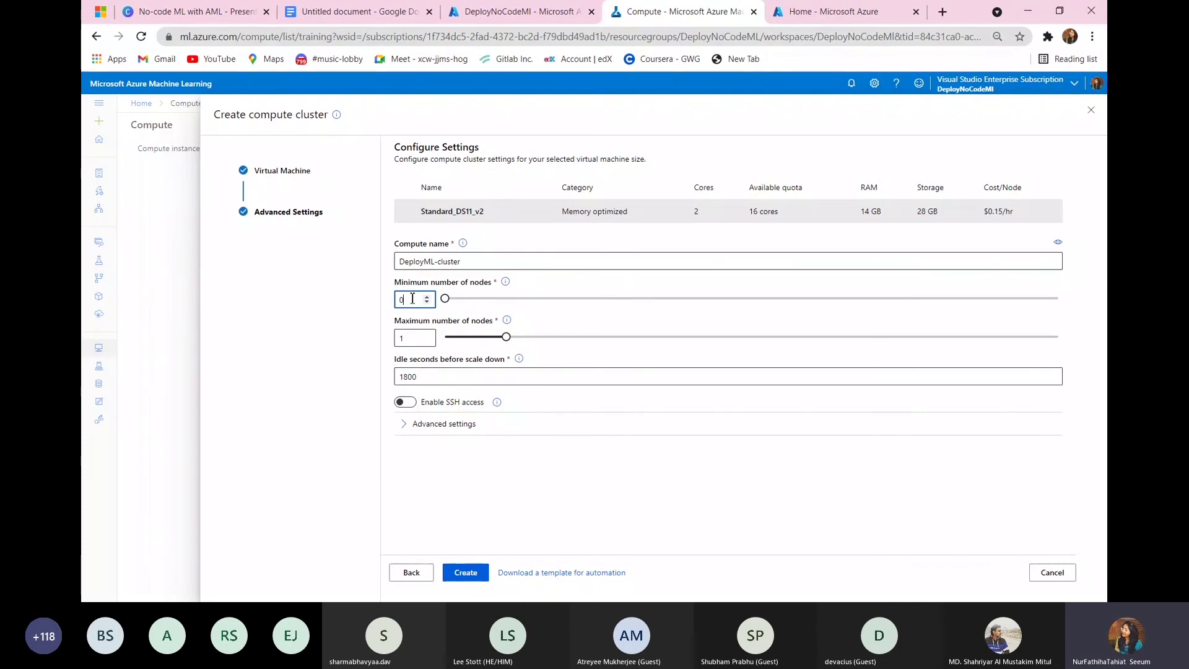
{"action": "double_click", "coordinate": [413, 344]}
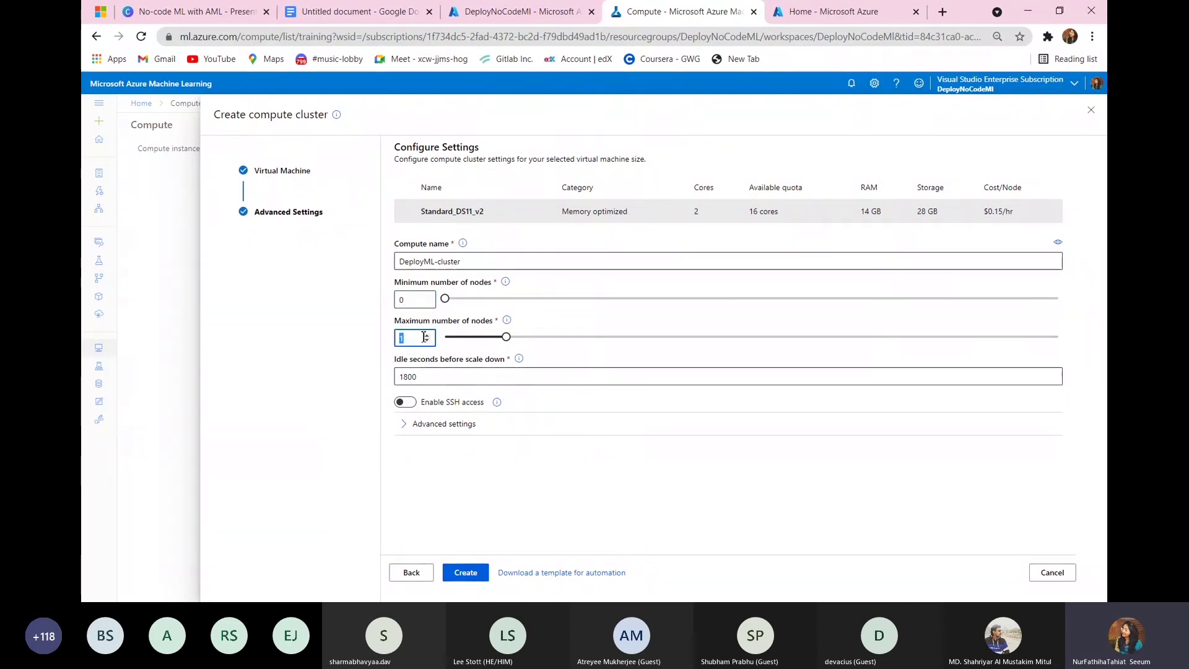
{"action": "type", "text": "2"}
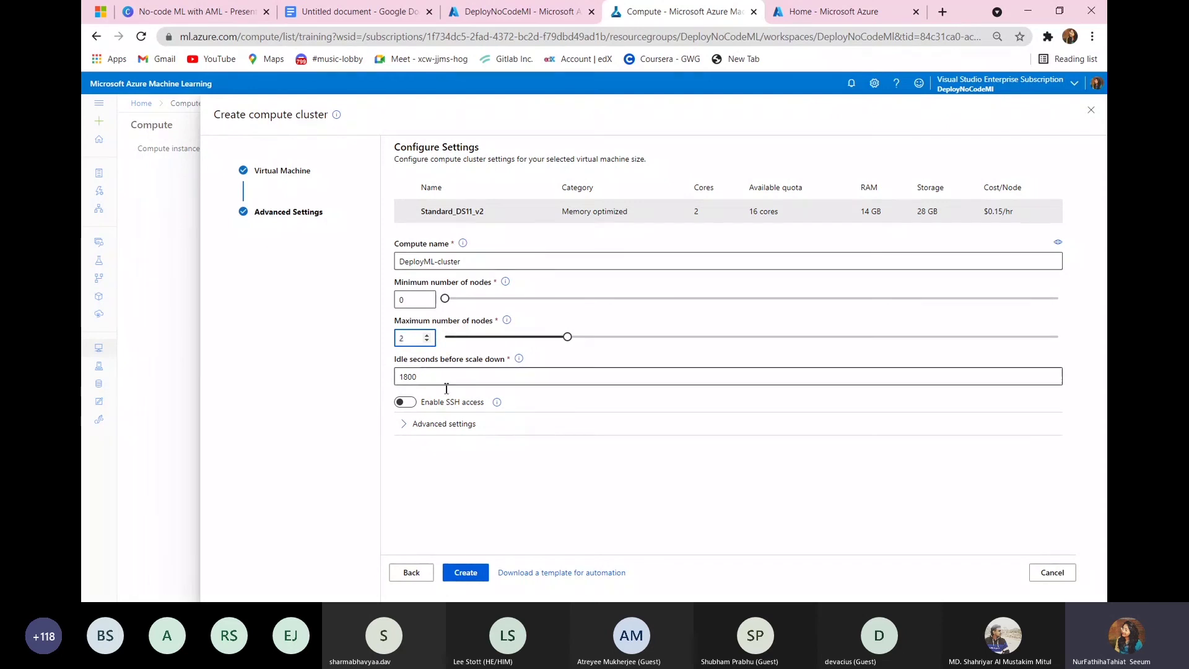
Set the idle seconds before scale down to 120 and create the compute cluster.
{"action": "left_click", "coordinate": [518, 374]}
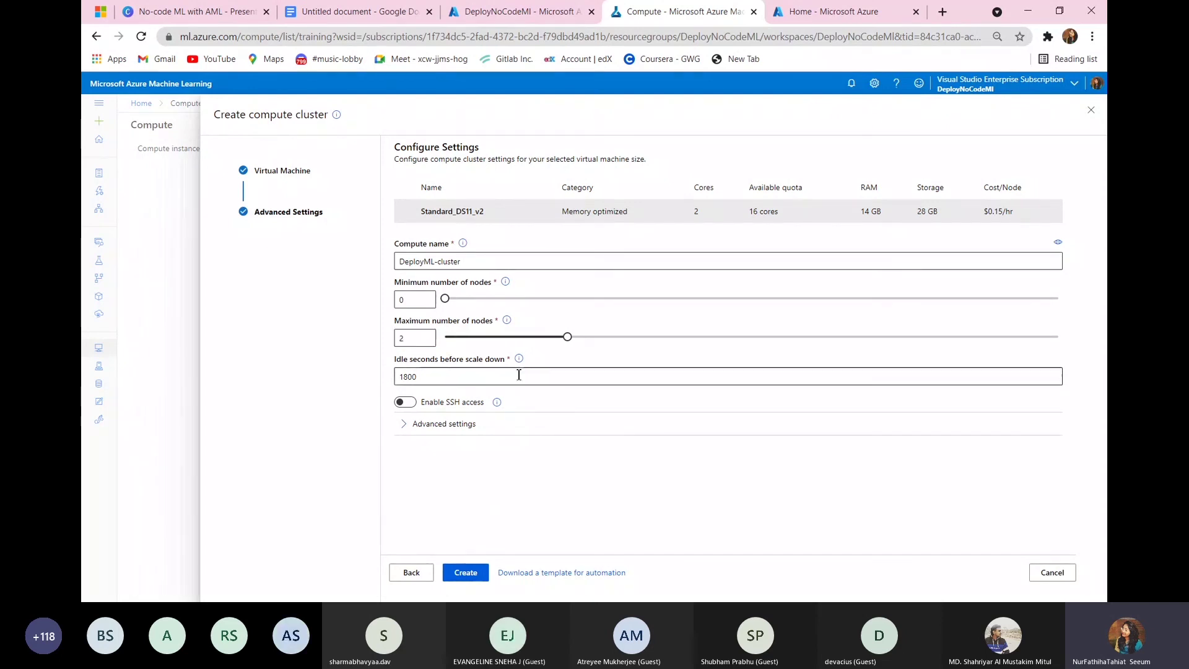
{"action": "left_click", "coordinate": [413, 378]}
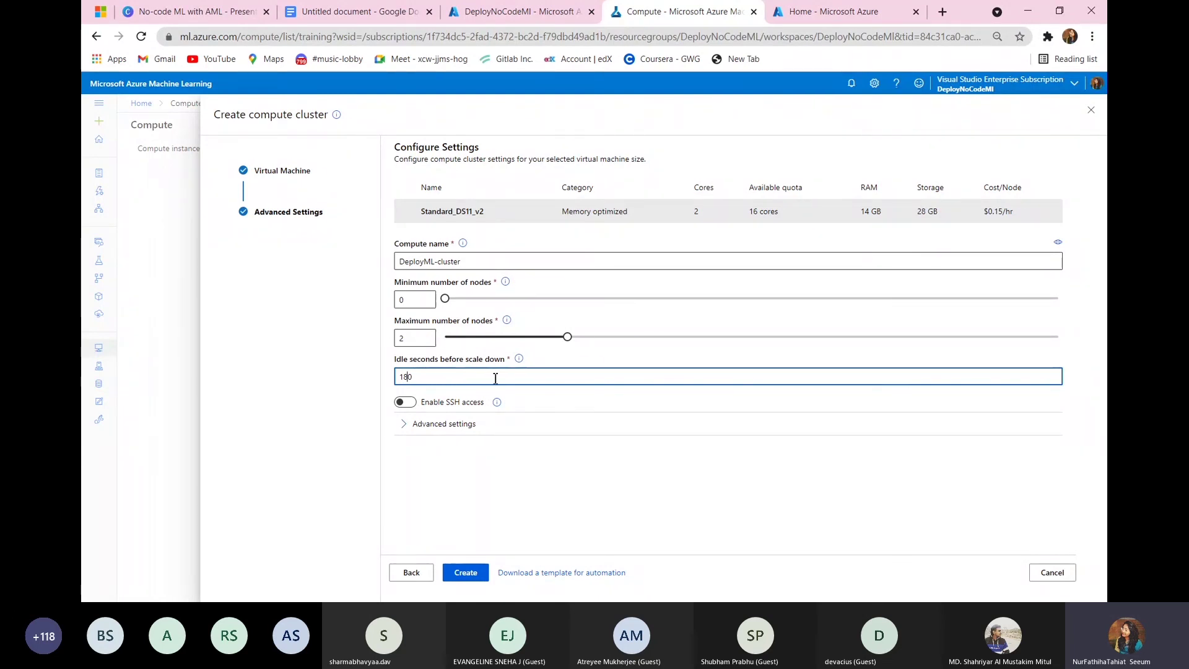
{"action": "key", "text": "BackSpace"}
{"action": "key", "text": "BackSpace"}
{"action": "key", "text": "BackSpace"}
{"action": "type", "text": "20"}
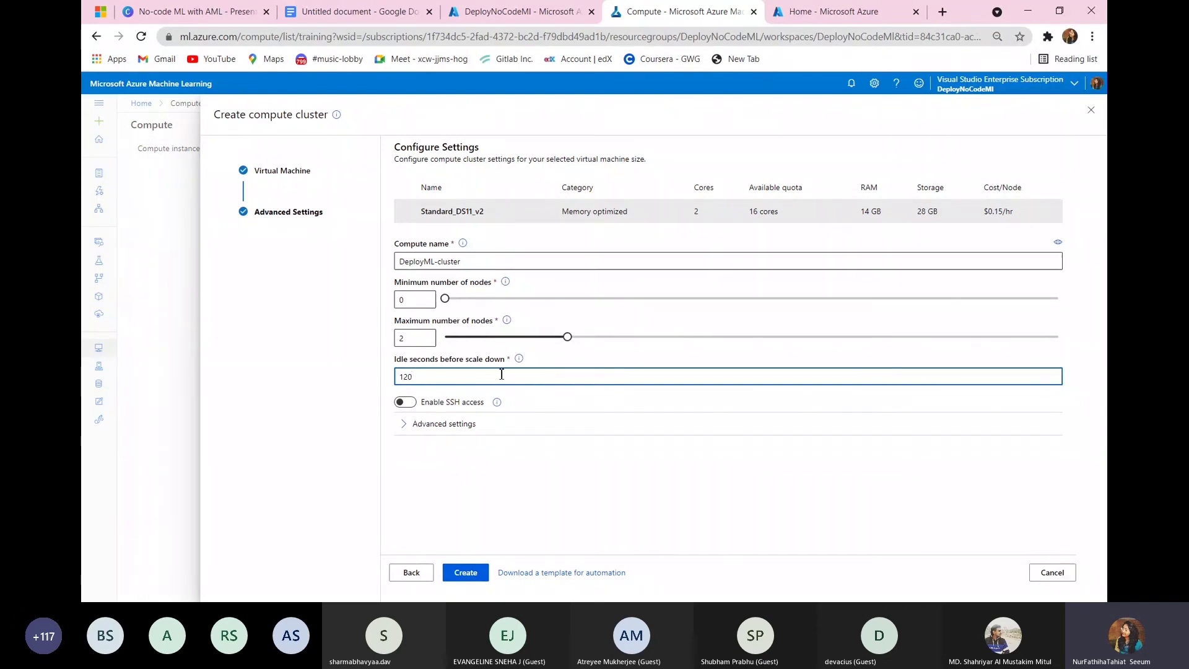
{"action": "left_click_drag", "start_coordinate": [506, 357], "coordinate": [461, 362]}
{"action": "left_click", "coordinate": [461, 361]}
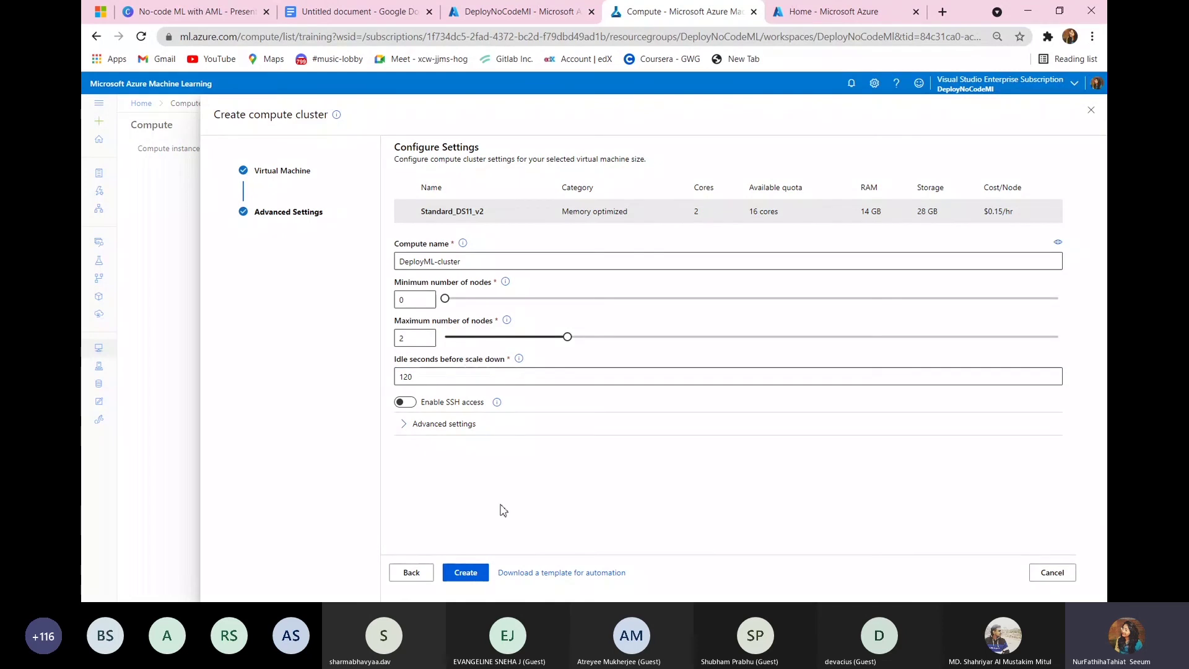
{"action": "left_click", "coordinate": [473, 572]}
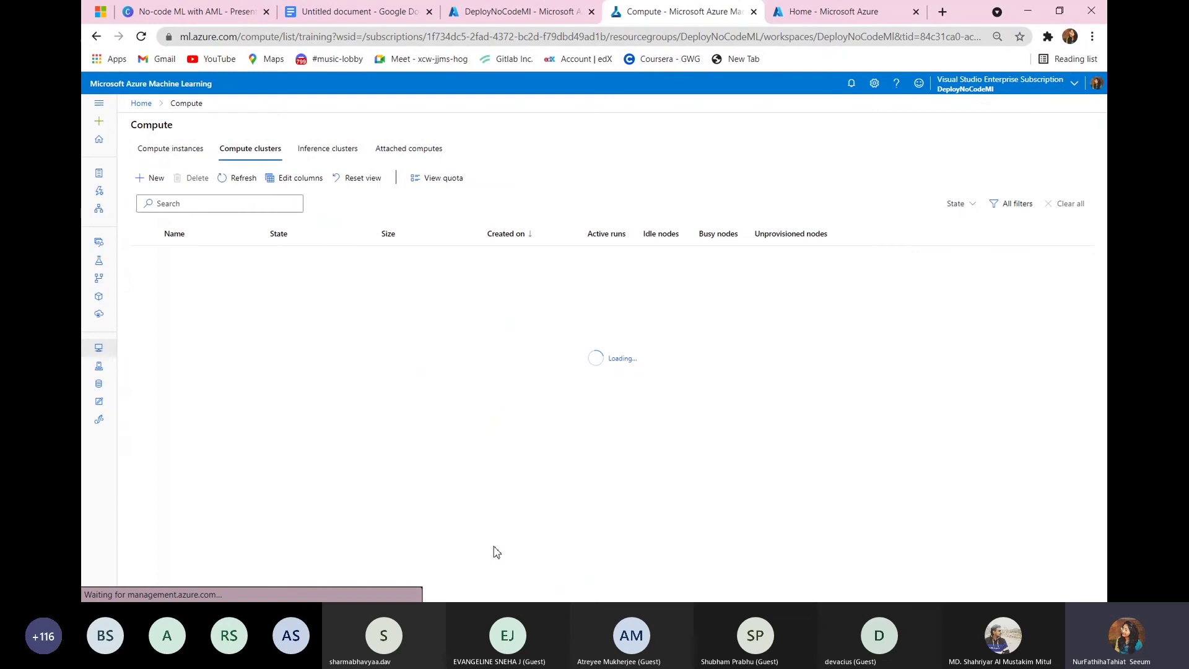
Check the provisioning state of the compute instance and compute cluster, and review the studio's notifications.
{"action": "left_click", "coordinate": [178, 152]}
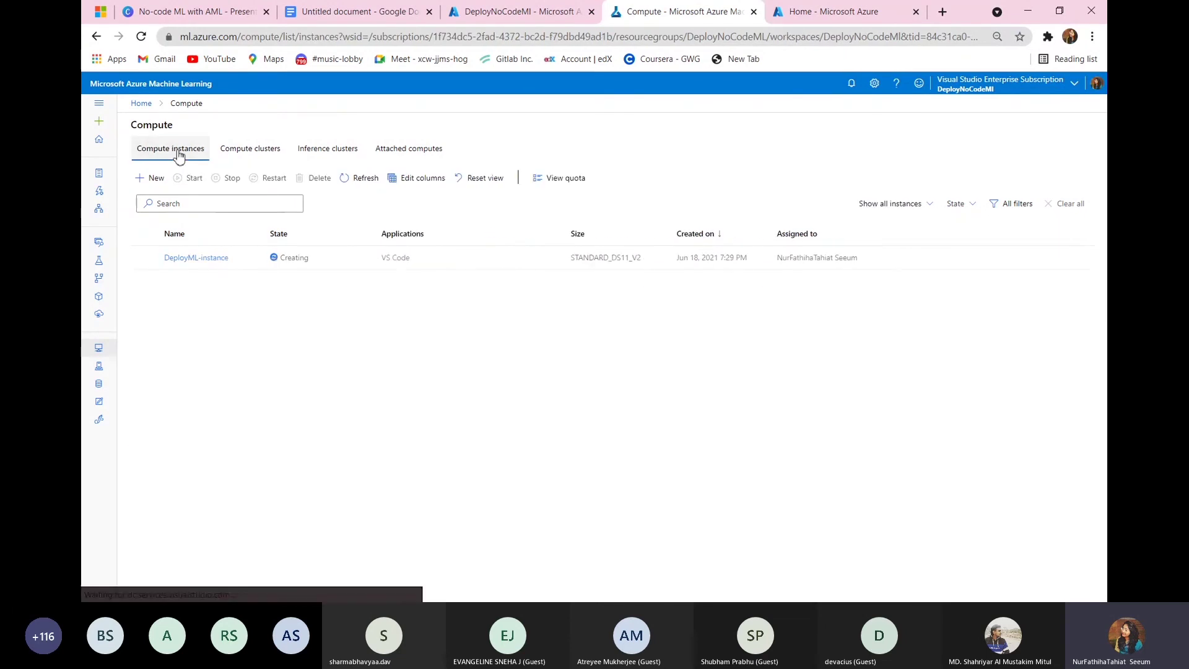
{"action": "left_click", "coordinate": [252, 147]}
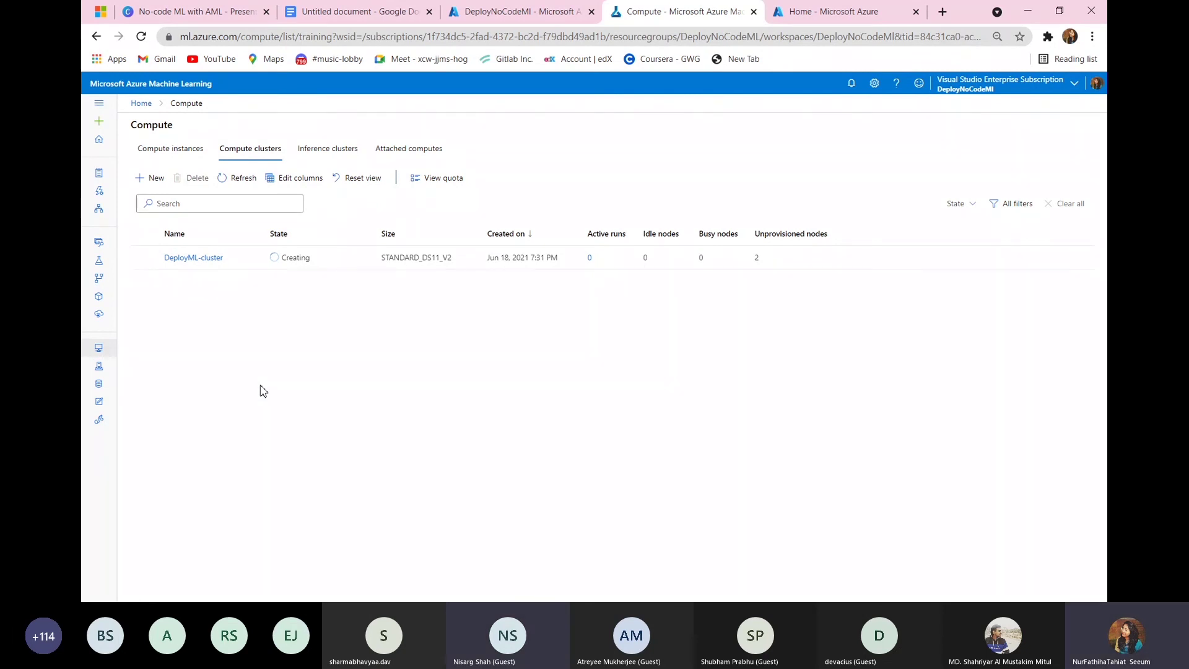
{"action": "left_click", "coordinate": [193, 154]}
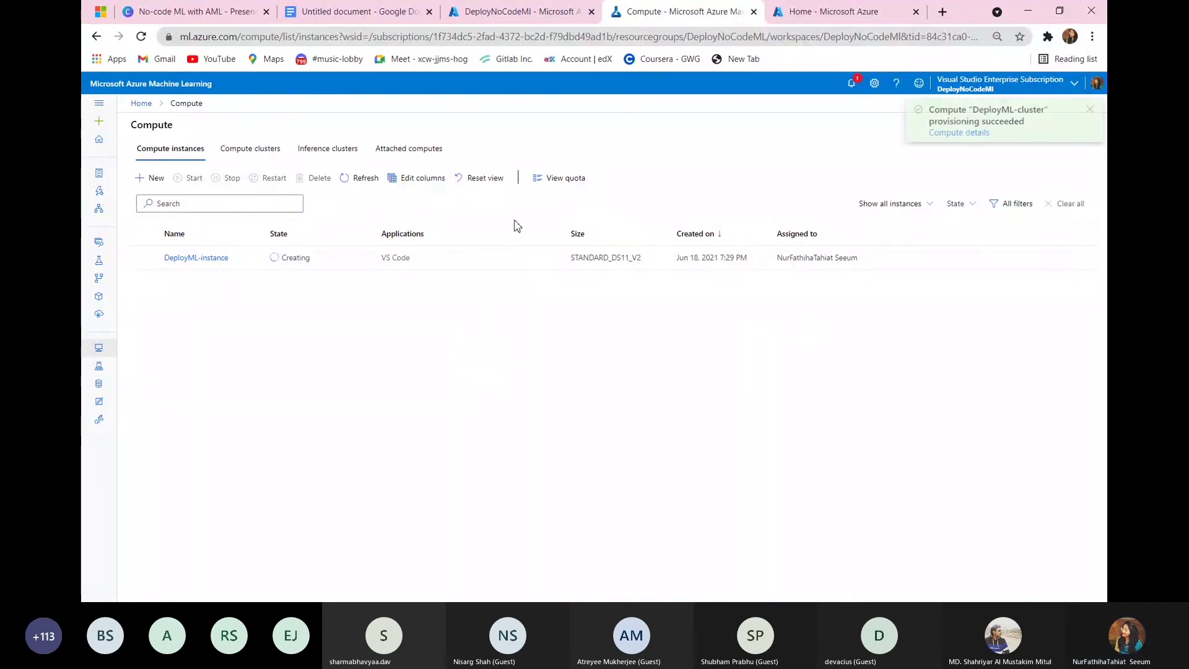
{"action": "left_click", "coordinate": [852, 84]}
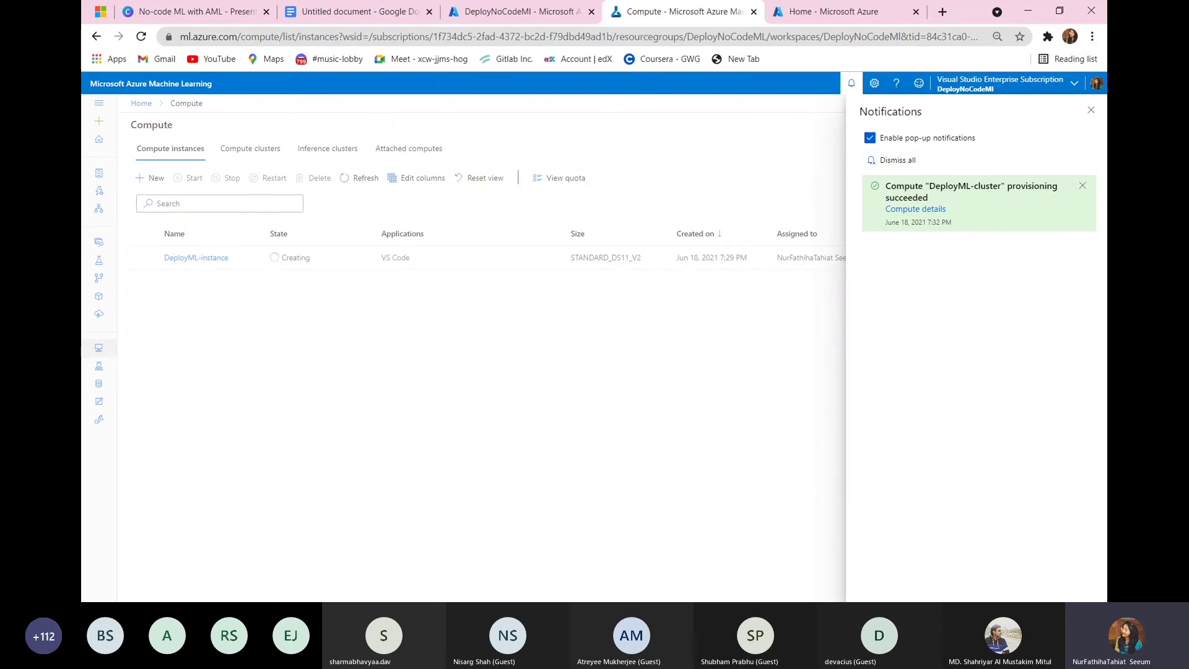
{"action": "left_click", "coordinate": [1091, 110]}
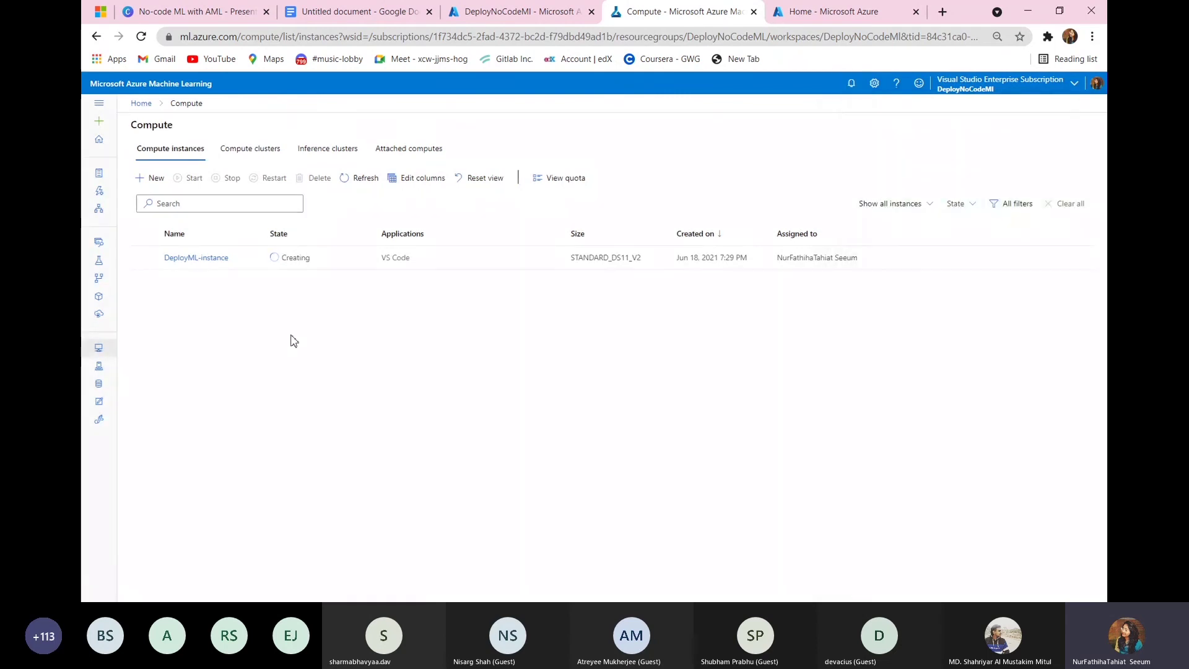
{"action": "left_click", "coordinate": [98, 209]}
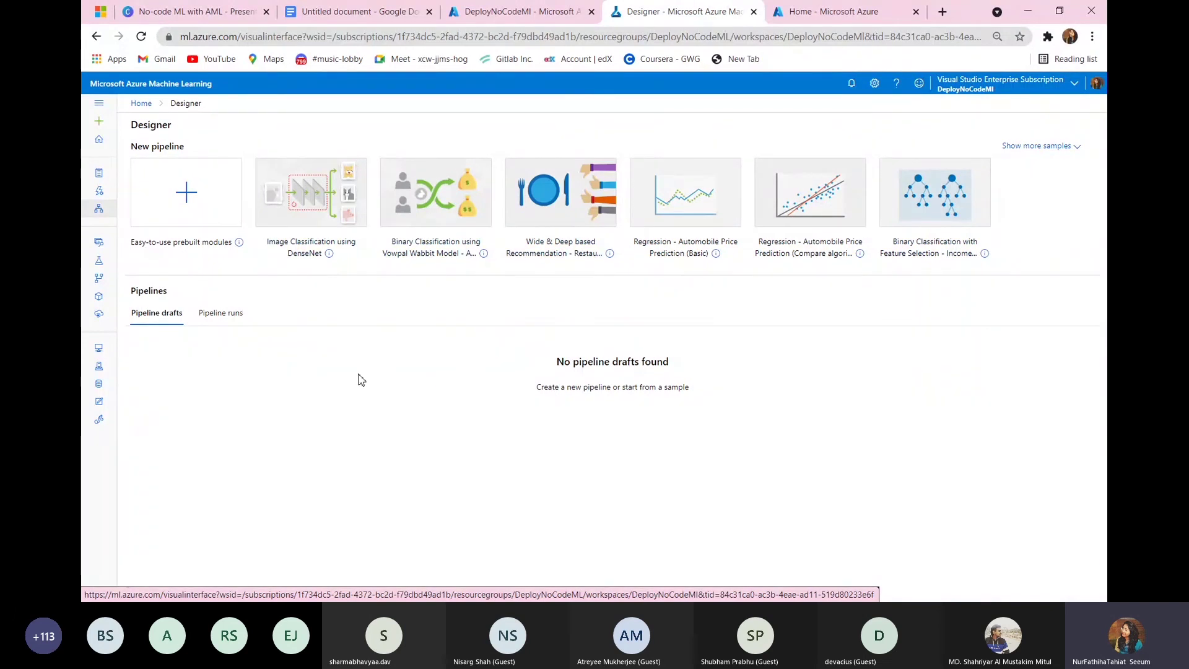
{"action": "left_click", "coordinate": [198, 227]}
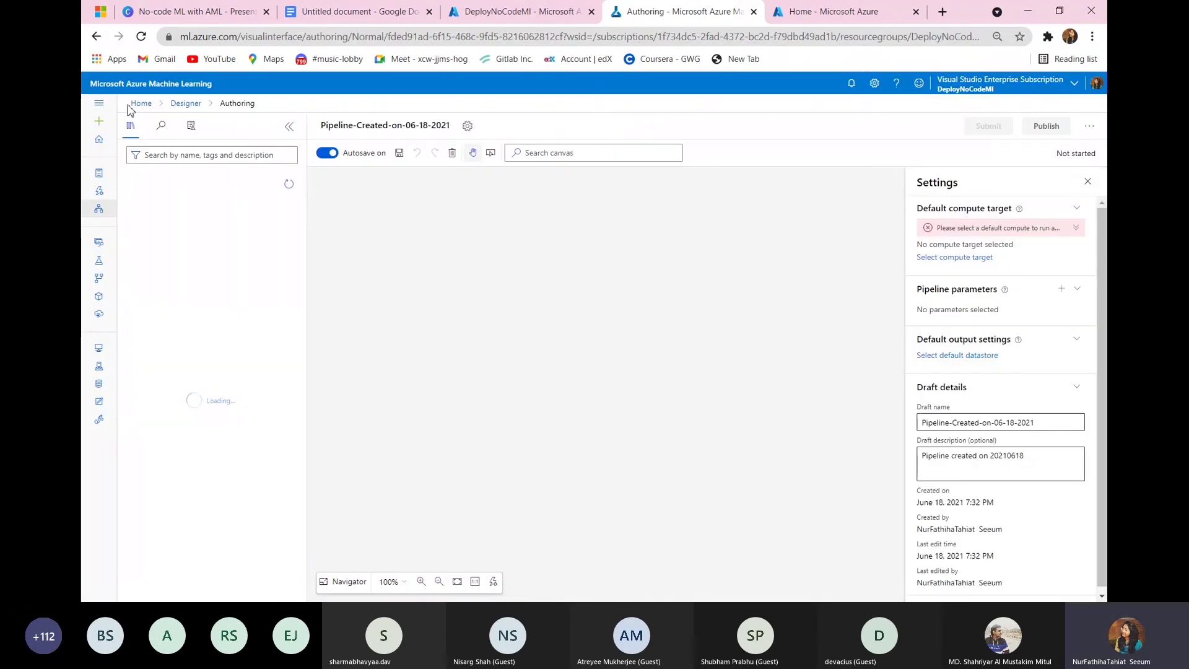
{"action": "left_click", "coordinate": [96, 36]}
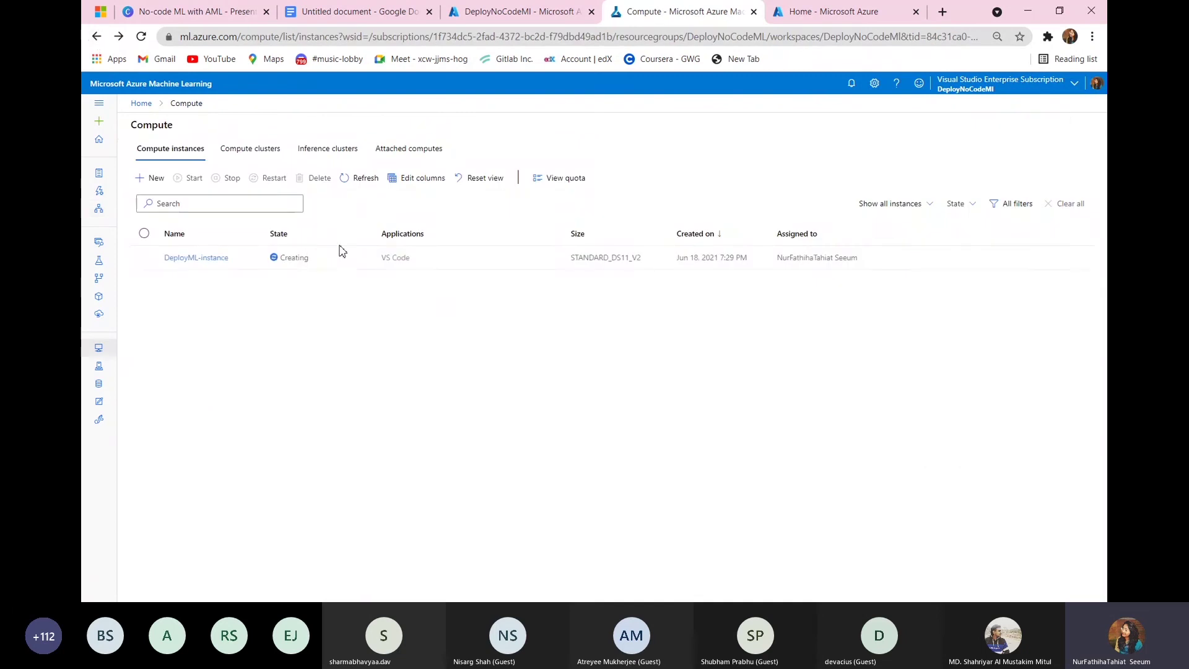
{"action": "left_click", "coordinate": [99, 245]}
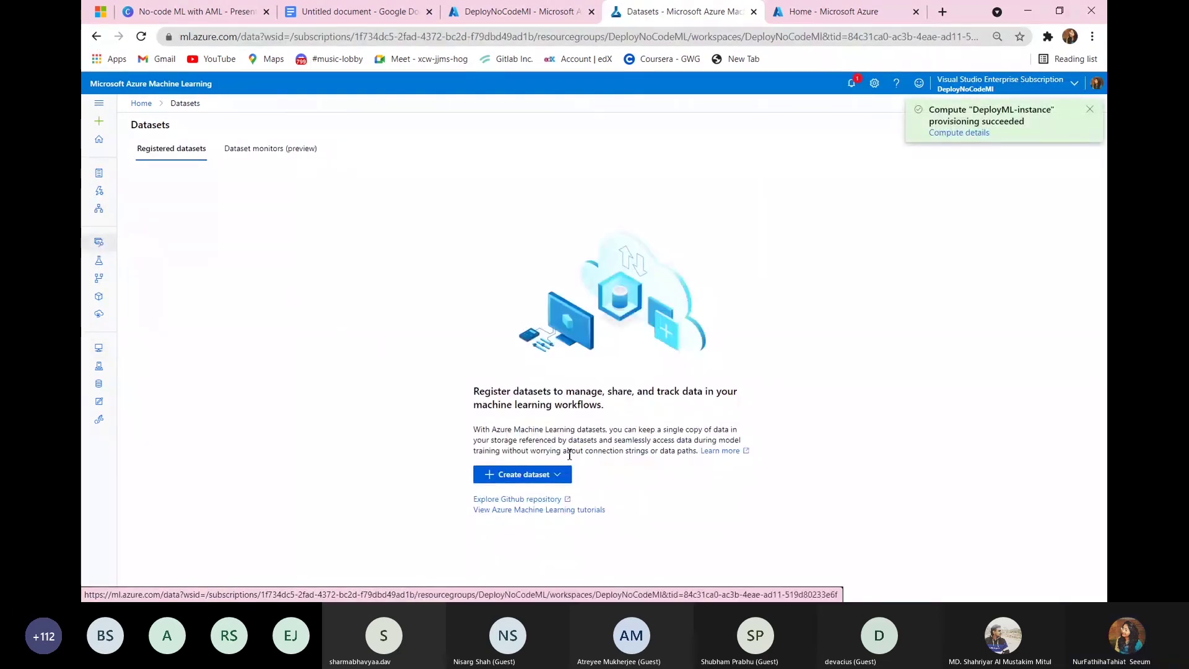
{"action": "left_click", "coordinate": [554, 476]}
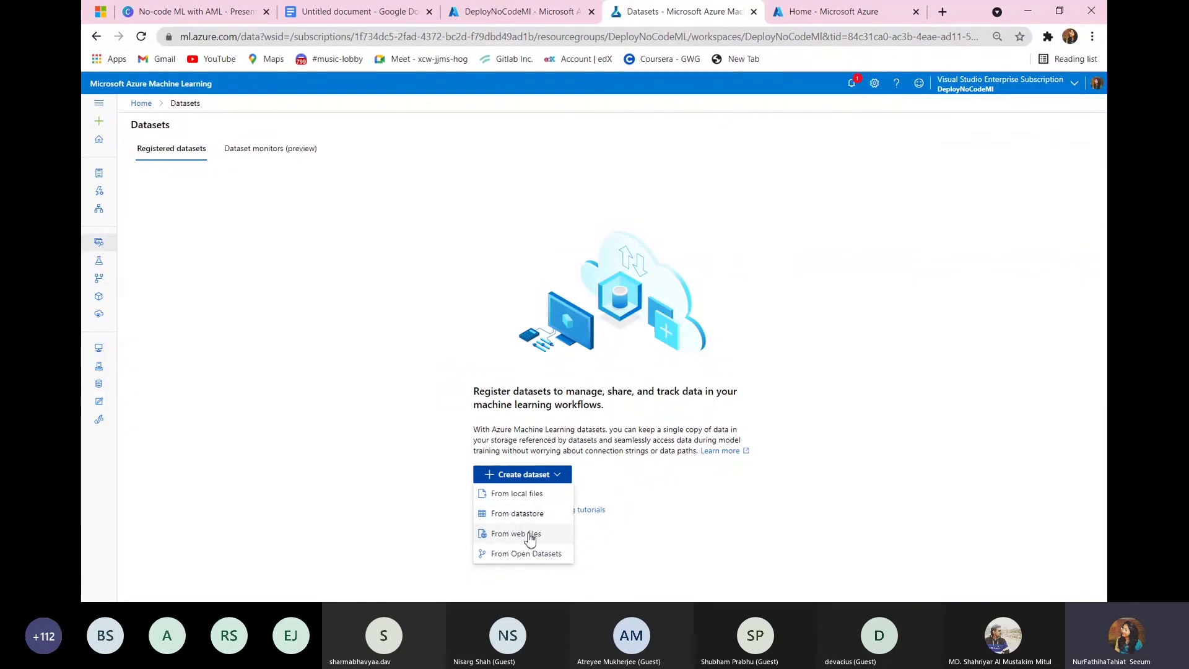
{"action": "left_click", "coordinate": [530, 534]}
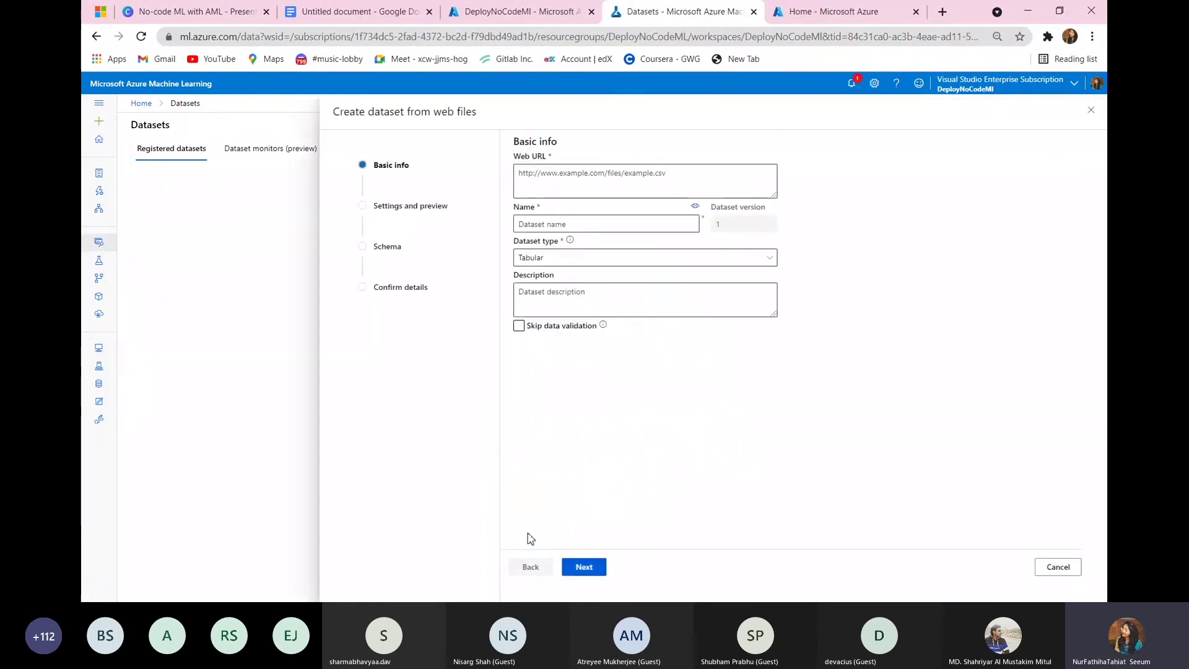
{"action": "left_click", "coordinate": [653, 183]}
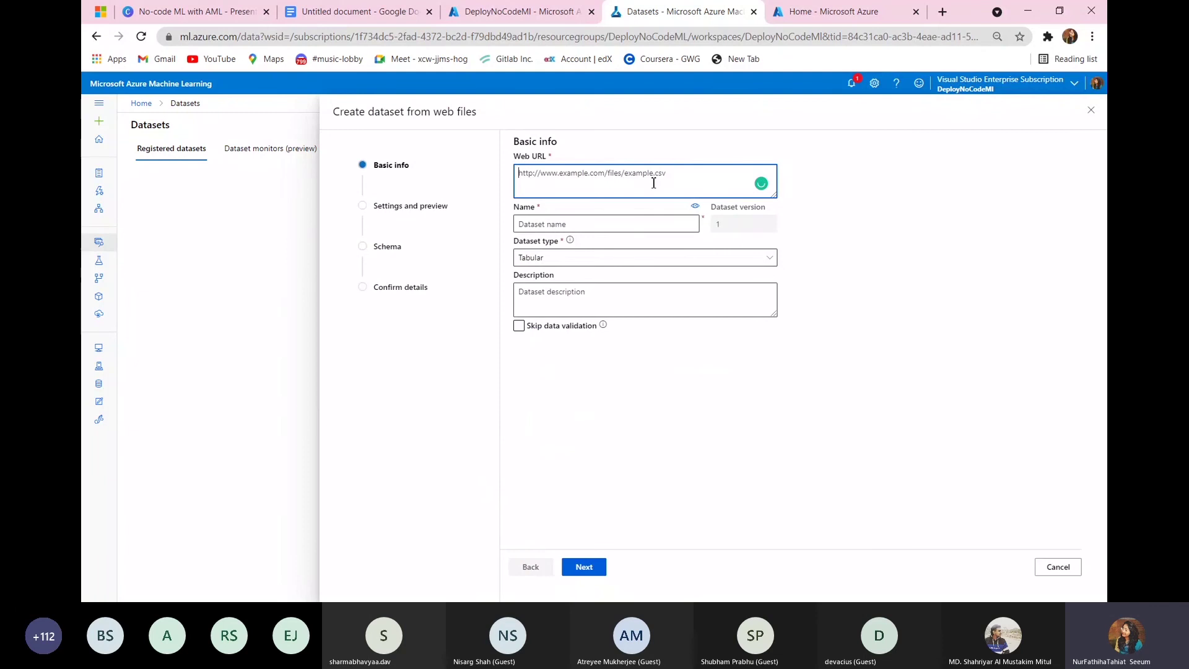
{"action": "left_click", "coordinate": [340, 8]}
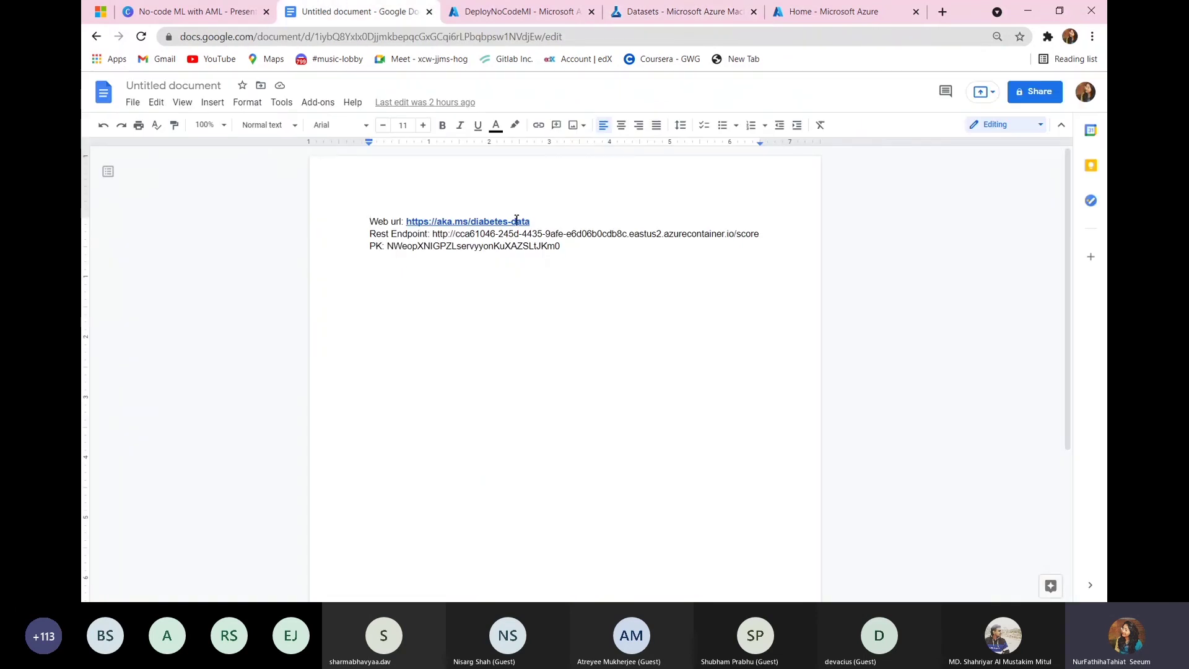
{"action": "left_click_drag", "start_coordinate": [531, 221], "coordinate": [411, 228]}
{"action": "key", "text": "ctrl+c"}
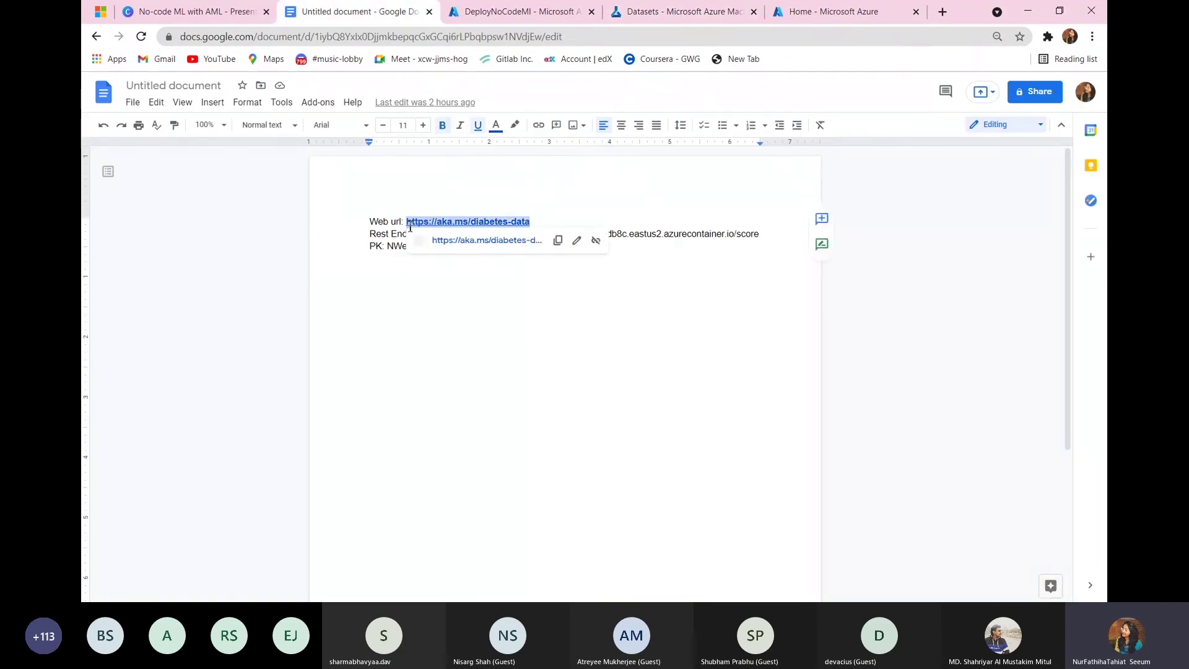
{"action": "key", "text": "ctrl+Tab"}
{"action": "key", "text": "ctrl+Tab"}
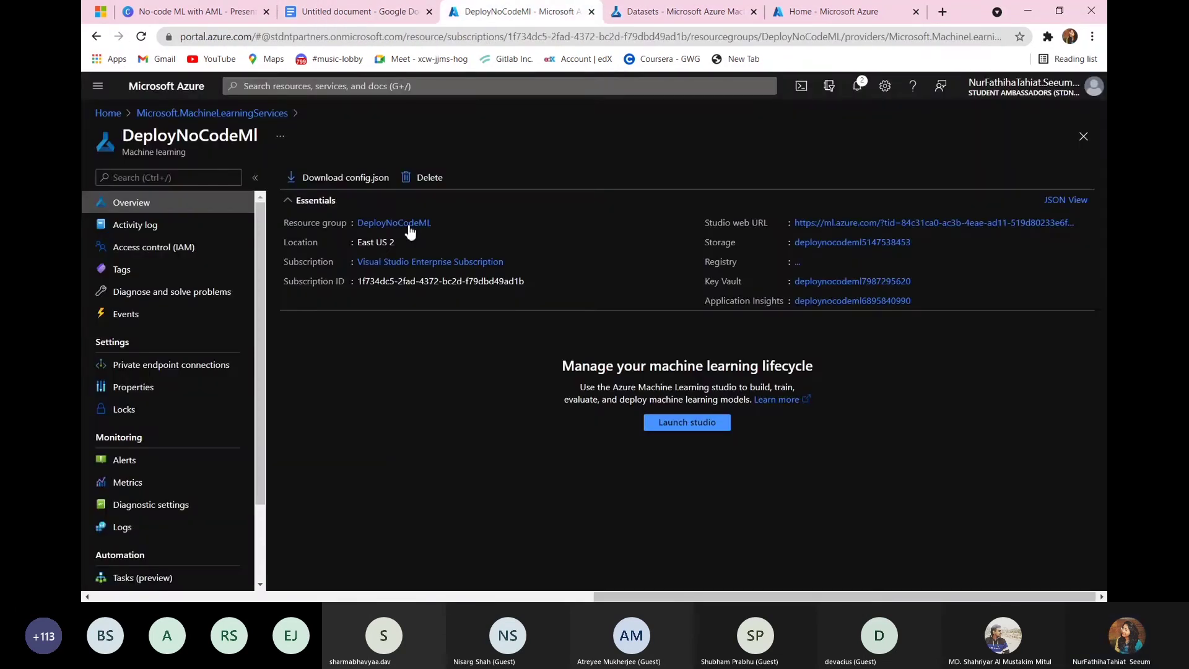
{"action": "key", "text": "ctrl+v"}
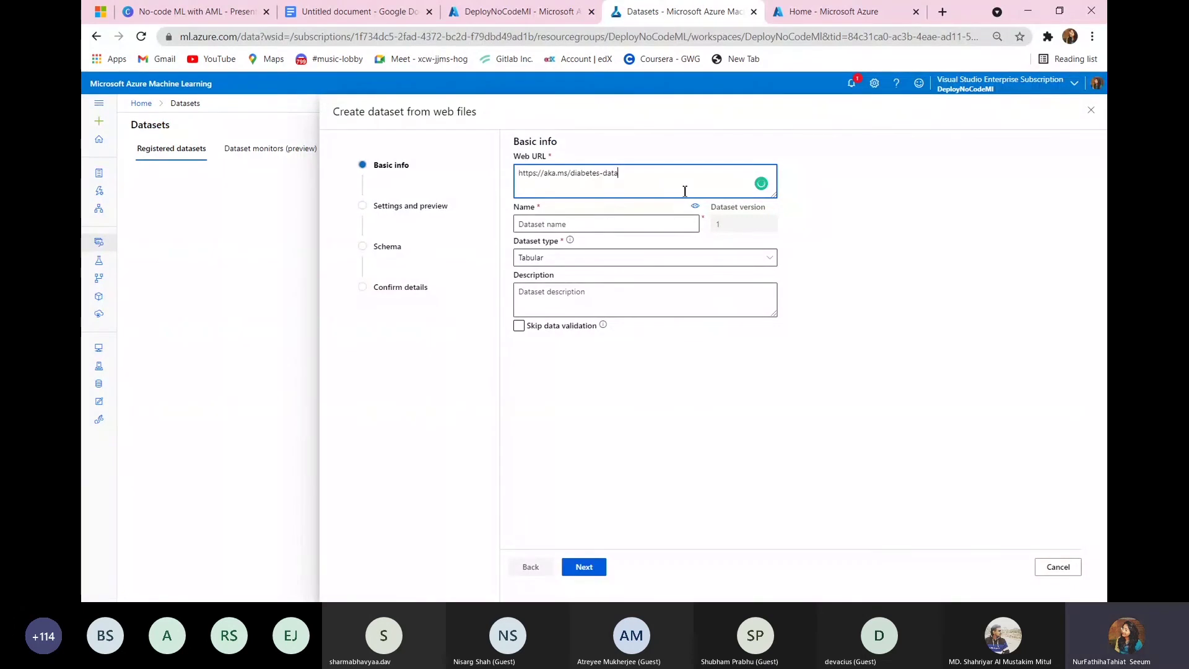
Name the dataset Diabetes-dataset and keep Tabular as its dataset type.
{"action": "left_click", "coordinate": [602, 223]}
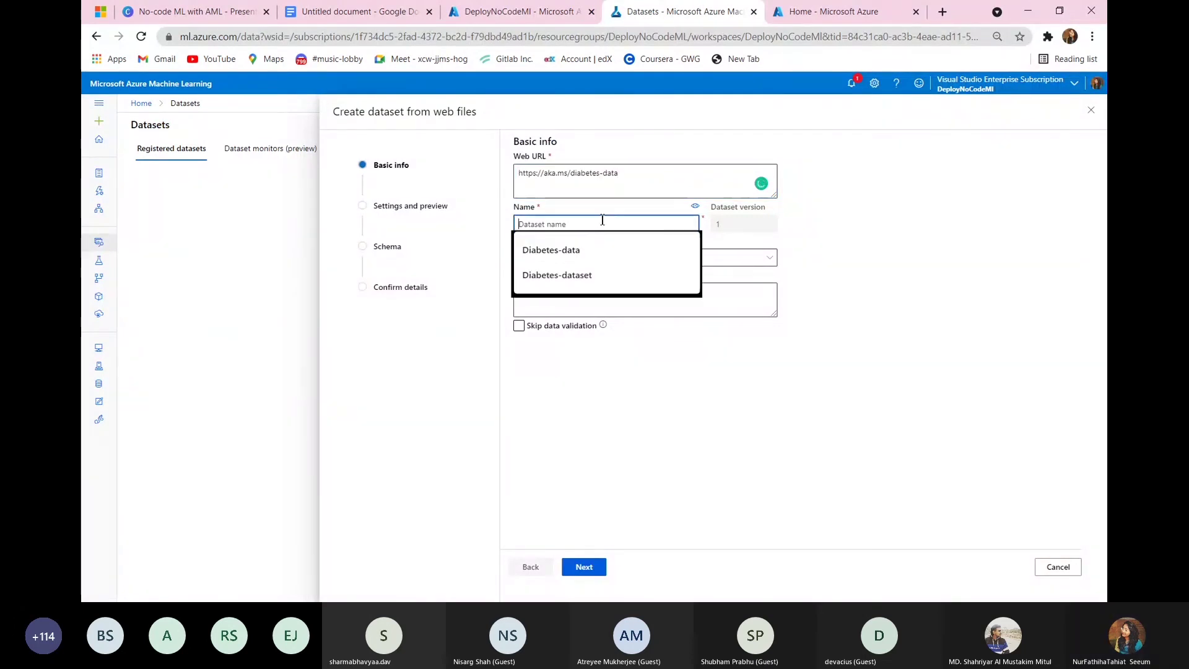
{"action": "left_click", "coordinate": [604, 277]}
{"action": "left_click", "coordinate": [605, 262]}
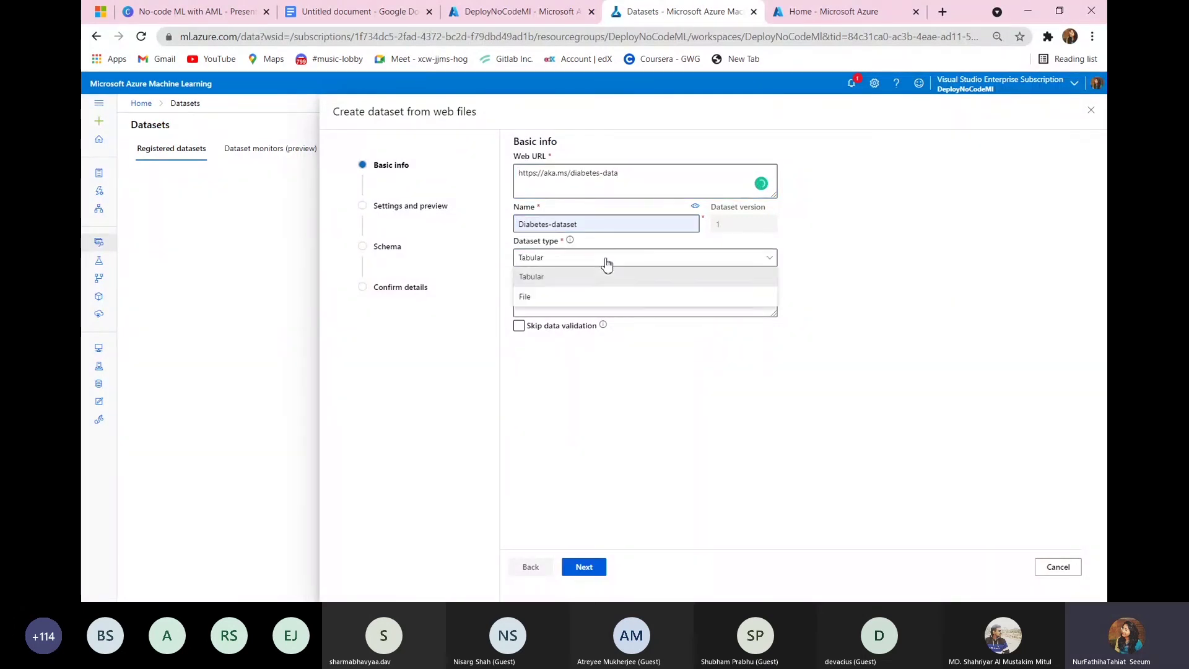
{"action": "left_click", "coordinate": [606, 263]}
Reuse the dataset name Diabetes-dataset as the description and proceed to the dataset's settings and preview.
{"action": "left_click", "coordinate": [594, 294]}
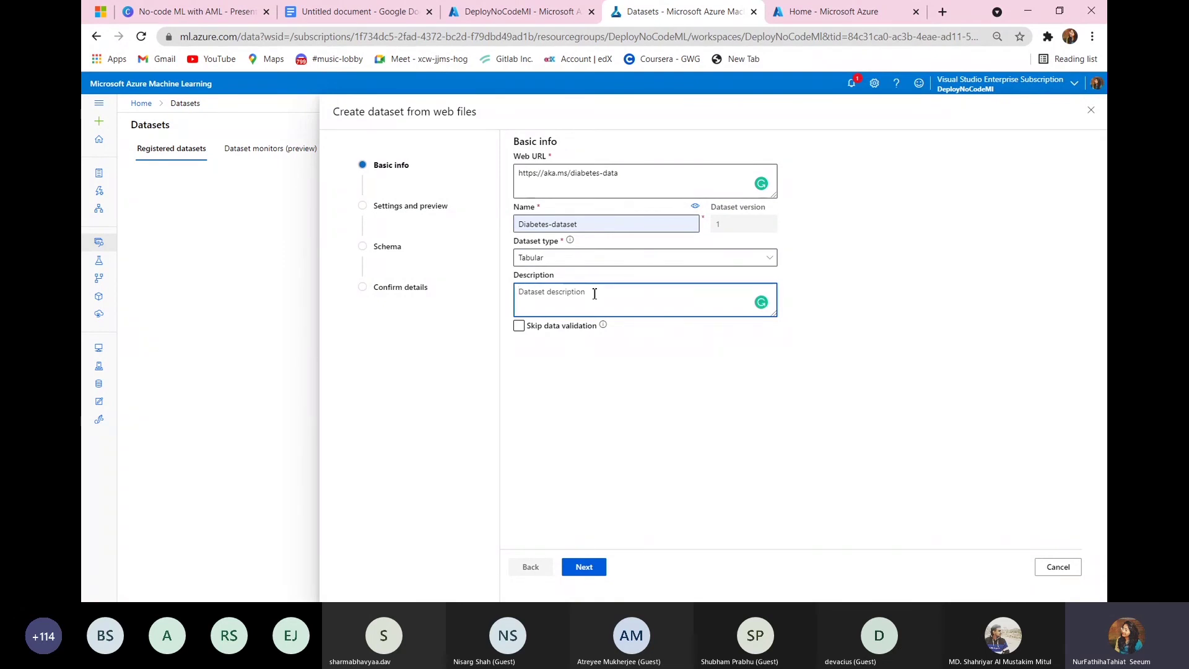
{"action": "type", "text": "Di"}
{"action": "key", "text": "BackSpace"}
{"action": "left_click", "coordinate": [630, 225]}
{"action": "triple_click", "coordinate": [631, 226]}
{"action": "key", "text": "ctrl+c"}
{"action": "left_click", "coordinate": [603, 301]}
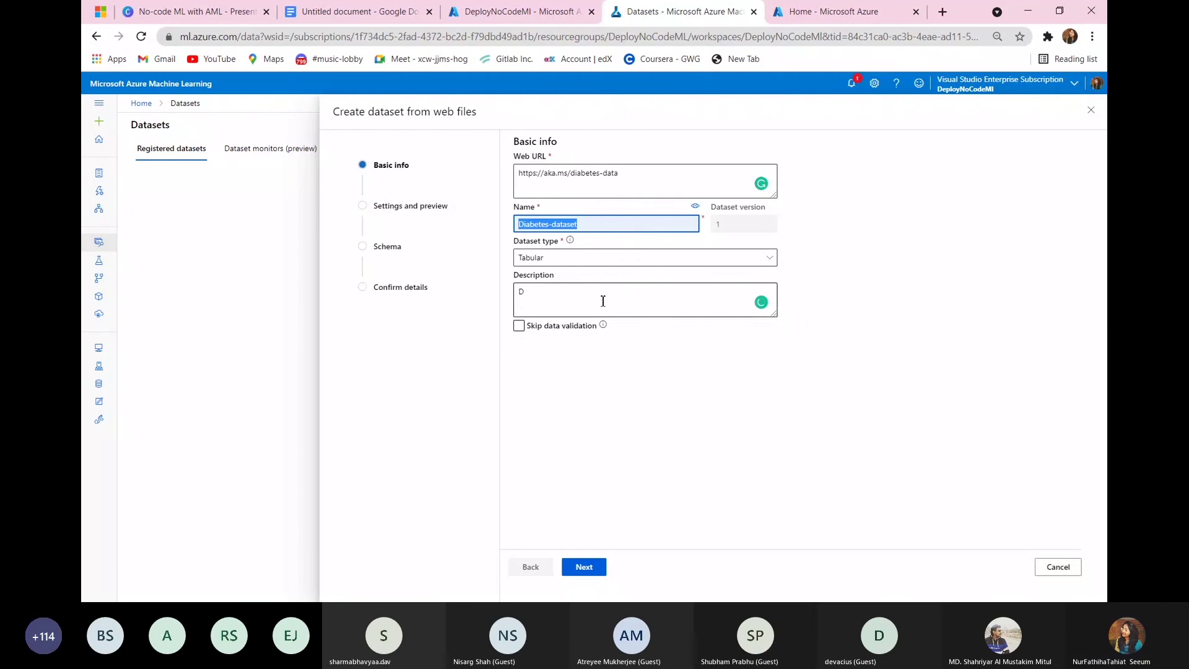
{"action": "key", "text": "BackSpace"}
{"action": "key", "text": "ctrl+v"}
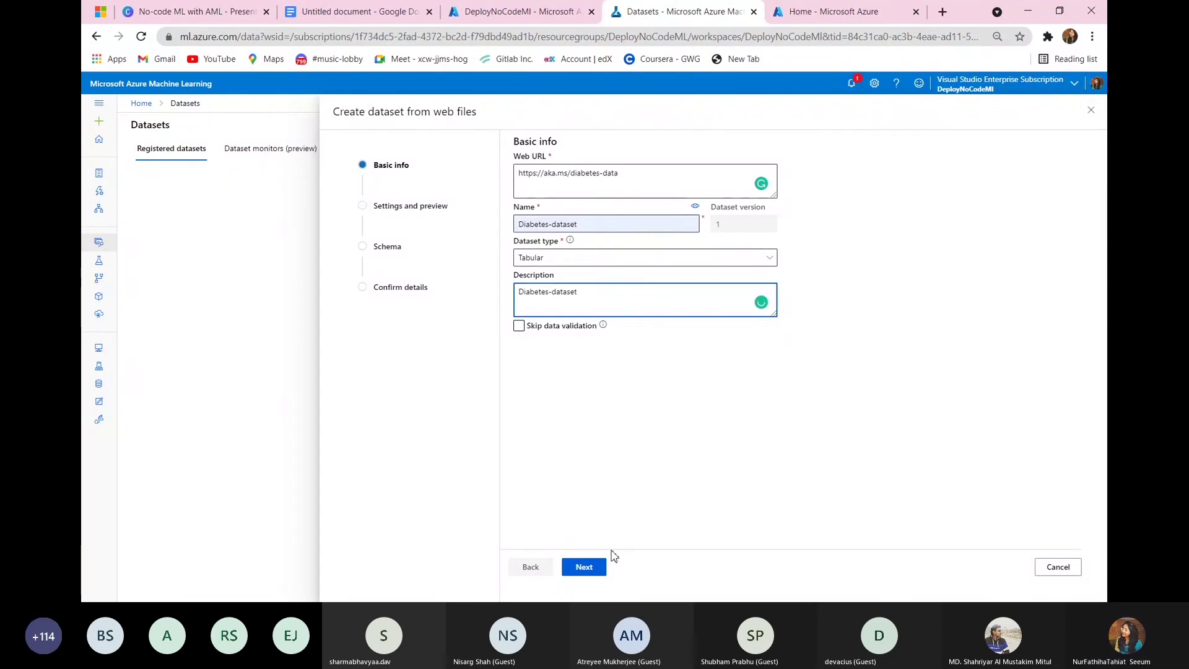
{"action": "left_click", "coordinate": [586, 570]}
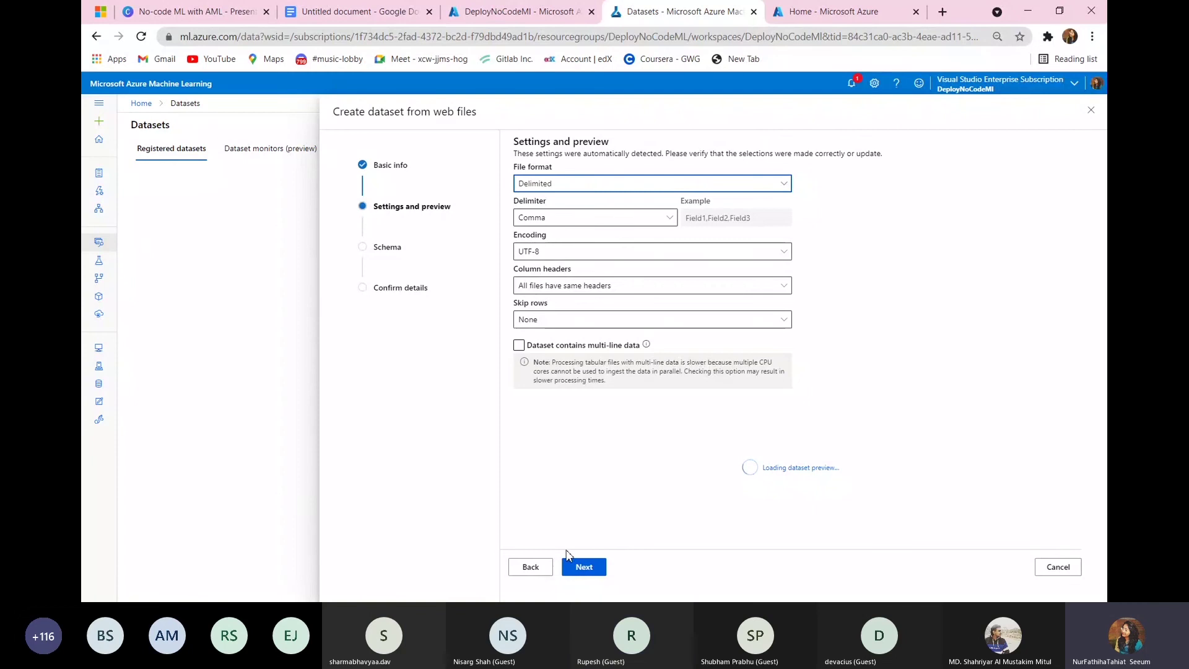
Revisit the dataset's basic info to check the web URL, then return to the settings and preview and look at the delimiter options.
{"action": "left_click", "coordinate": [535, 569]}
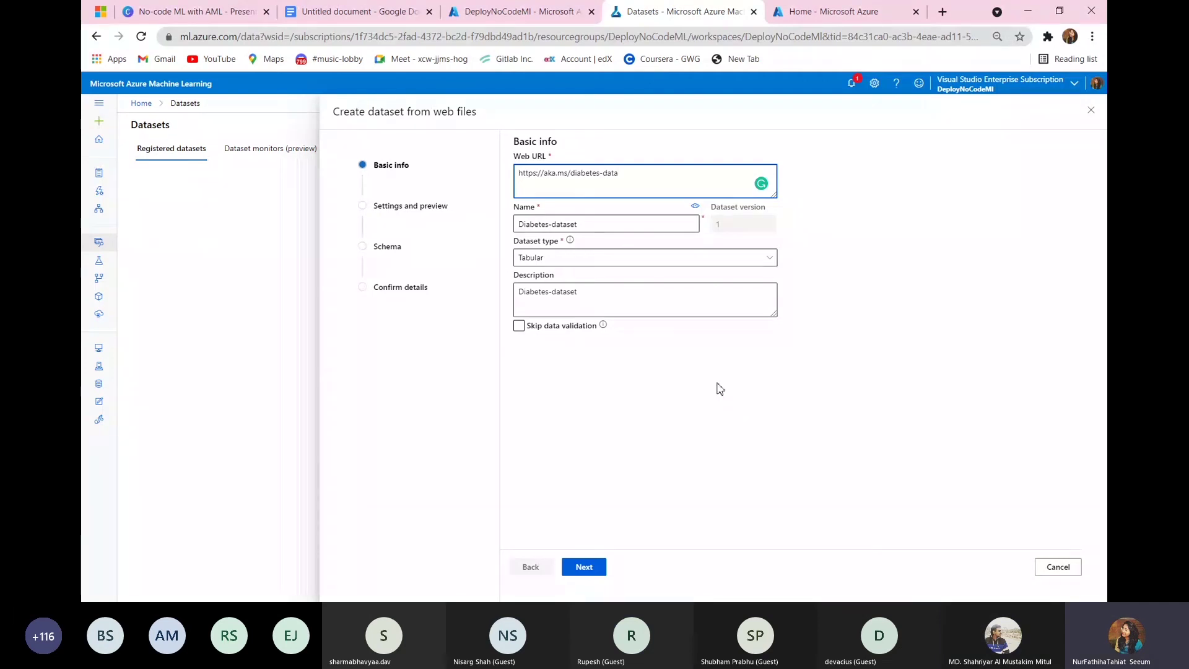
{"action": "key", "text": "ctrl+plus"}
{"action": "key", "text": "ctrl+plus"}
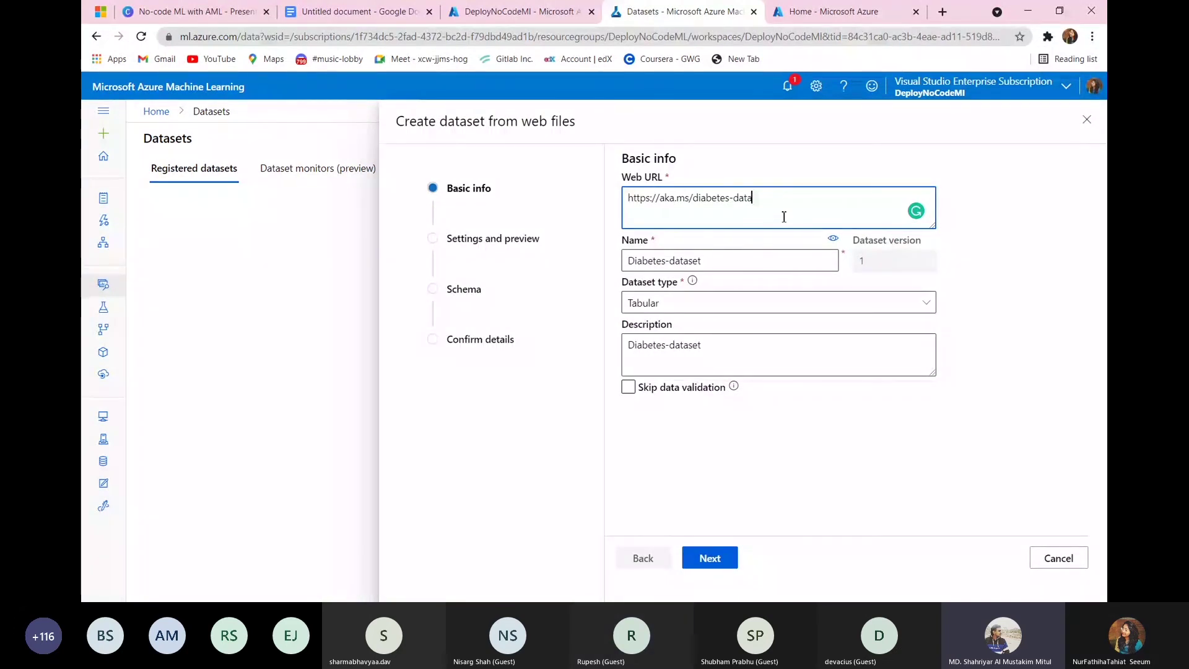
{"action": "key", "text": "ctrl+minus"}
{"action": "key", "text": "ctrl+minus"}
{"action": "left_click", "coordinate": [585, 567]}
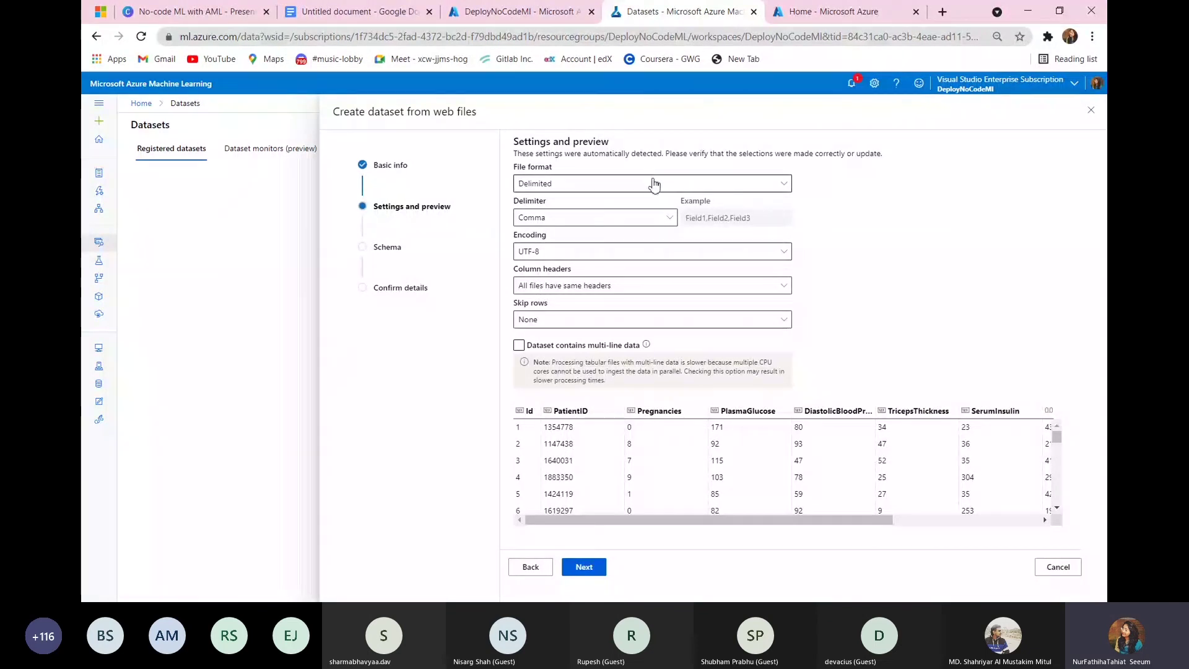
{"action": "left_click", "coordinate": [604, 221]}
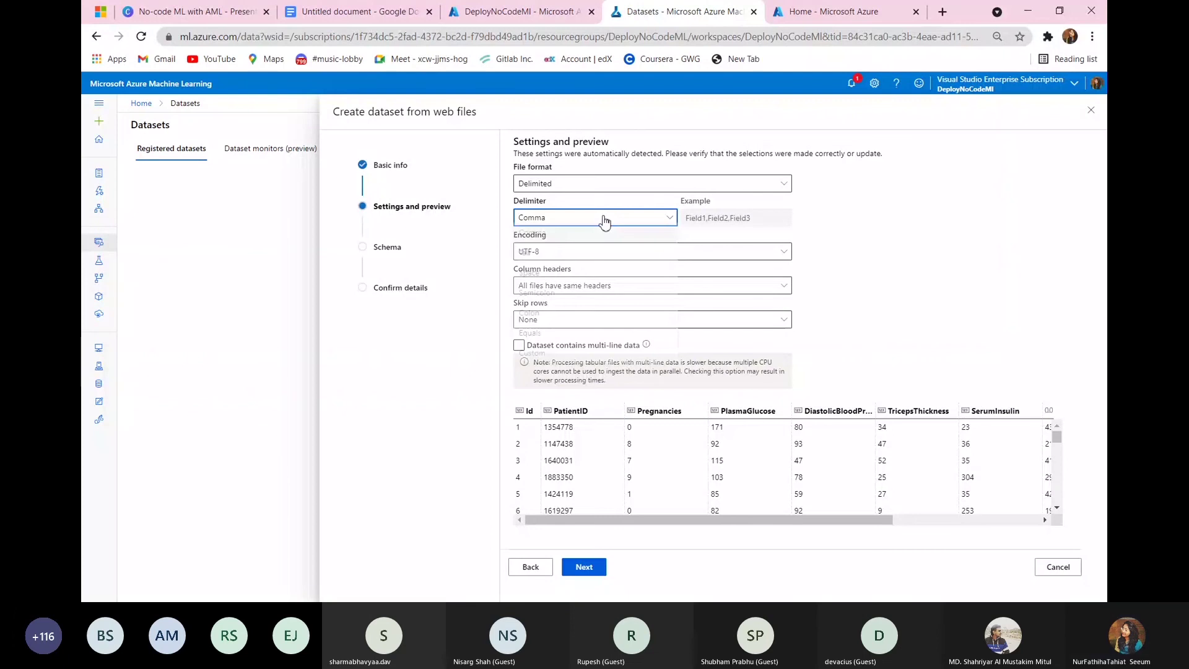
{"action": "left_click", "coordinate": [605, 221]}
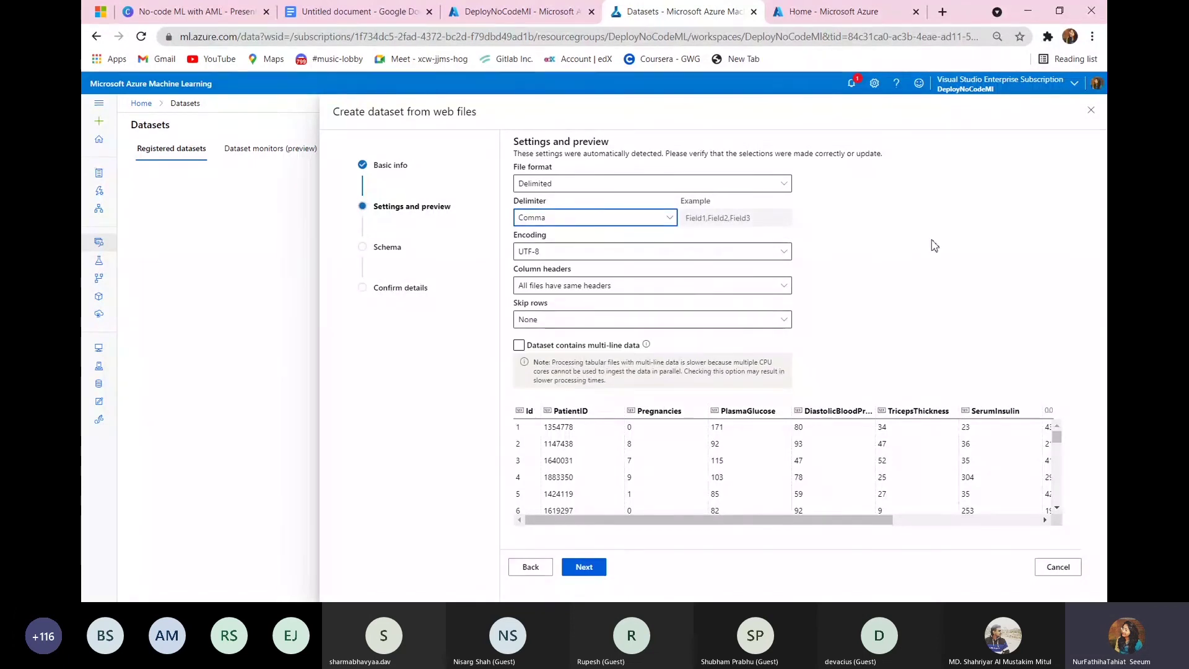
{"action": "key", "text": "ctrl+t"}
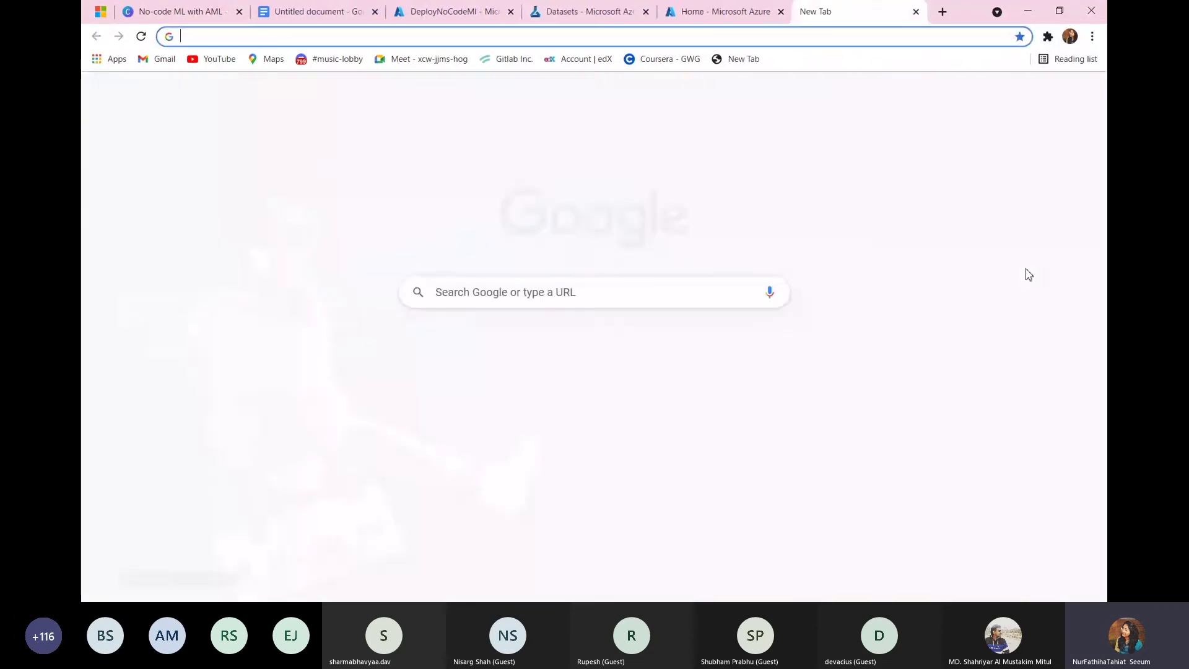
{"action": "type", "text": "Diabetes dataset"}
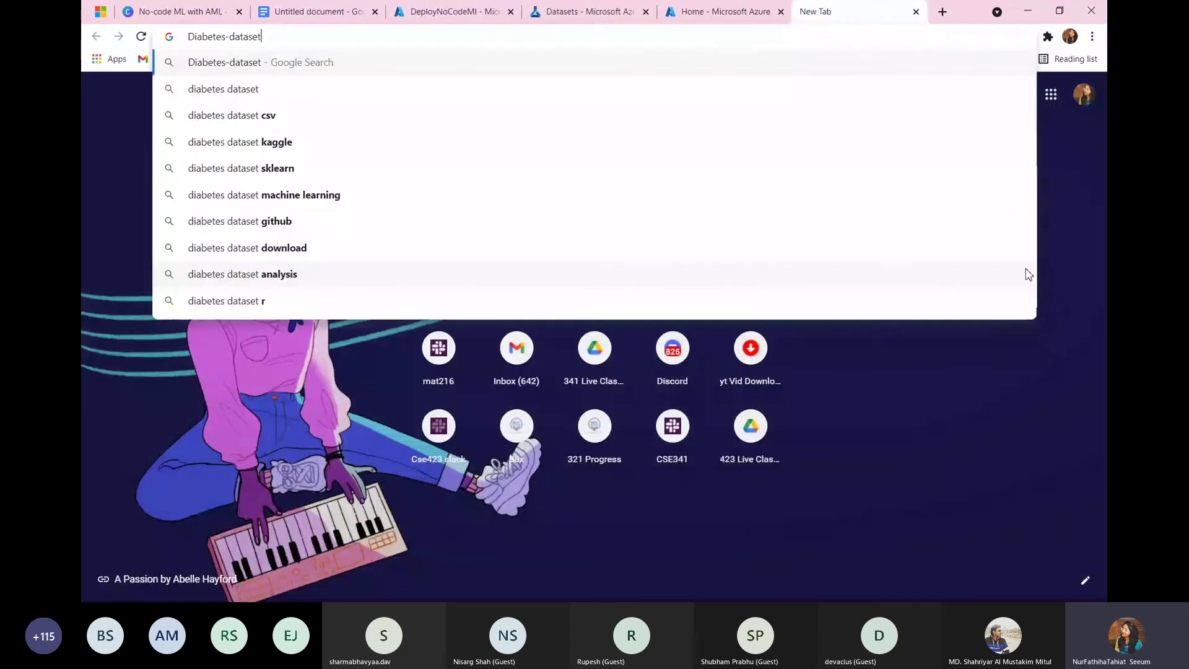
{"action": "key", "text": "ctrl+z"}
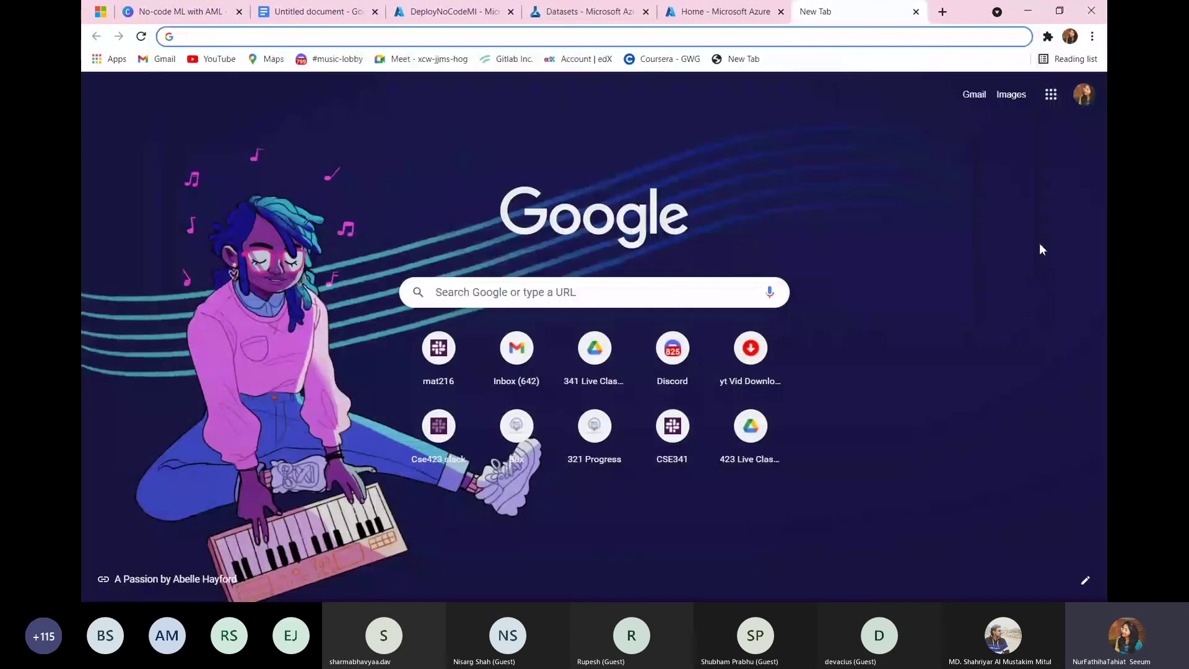
Open aka.ms/diabetes-data in a new browser tab to view the raw data, then close it and return to the dataset creation.
{"action": "left_click", "coordinate": [308, 7]}
{"action": "key", "text": "ctrl+t"}
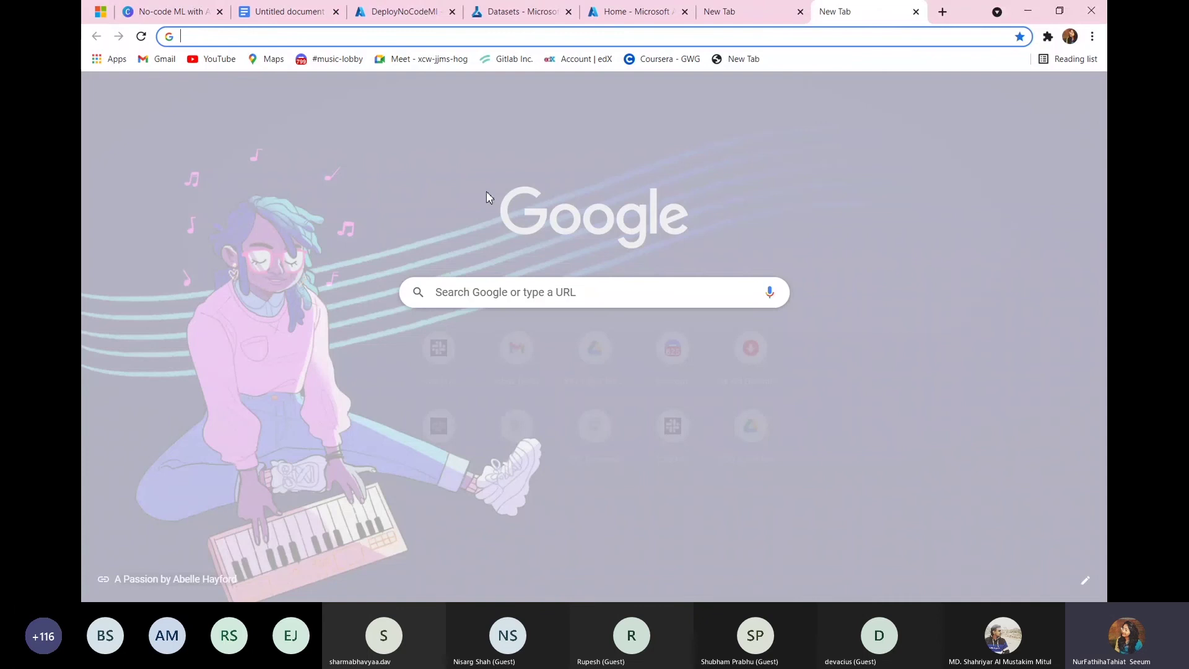
{"action": "type", "text": "aka.ms/diabetes-data"}
{"action": "key", "text": "Return"}
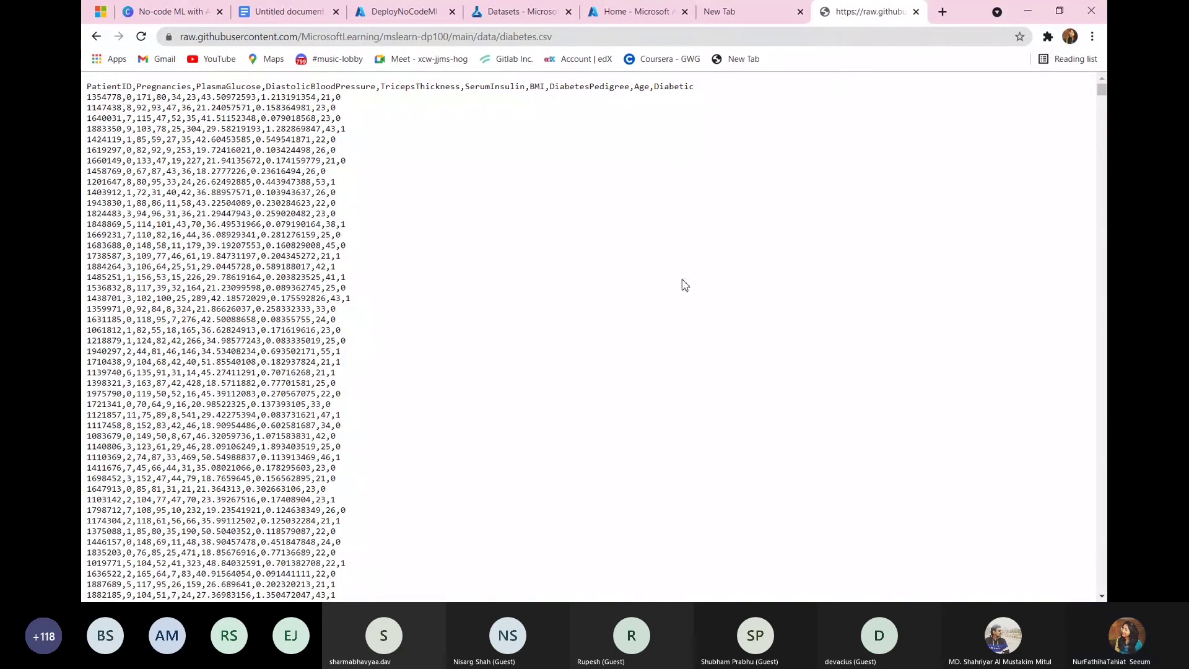
{"action": "key", "text": "ctrl+w"}
{"action": "key", "text": "ctrl+w"}
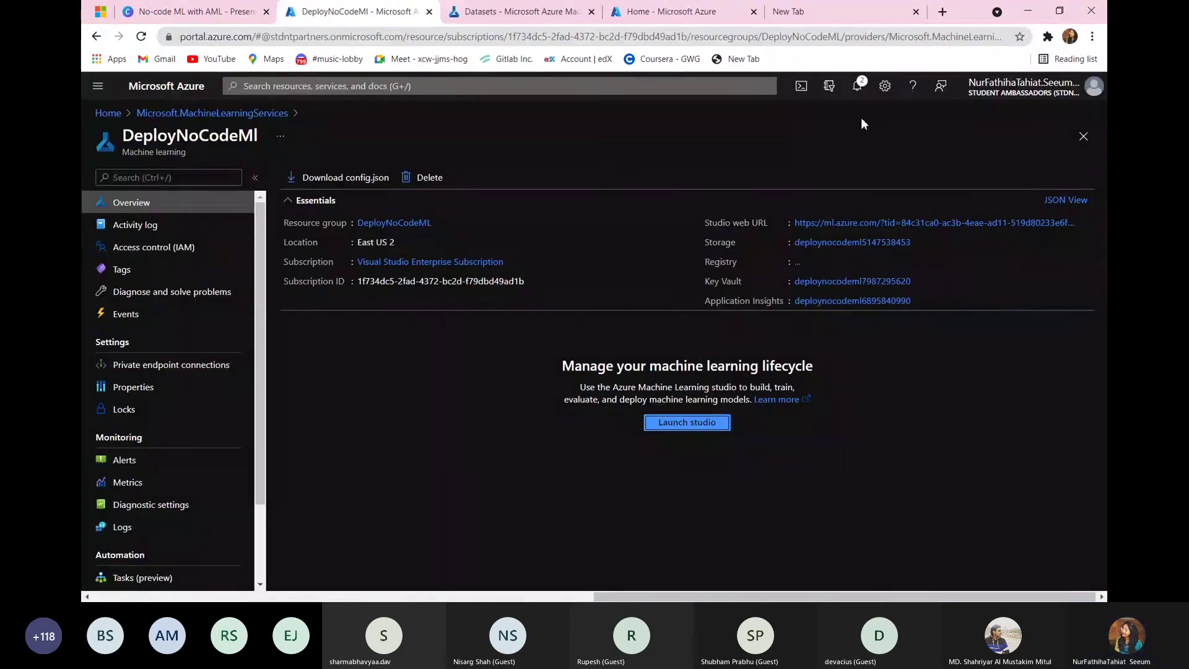
{"action": "key", "text": "ctrl+Tab"}
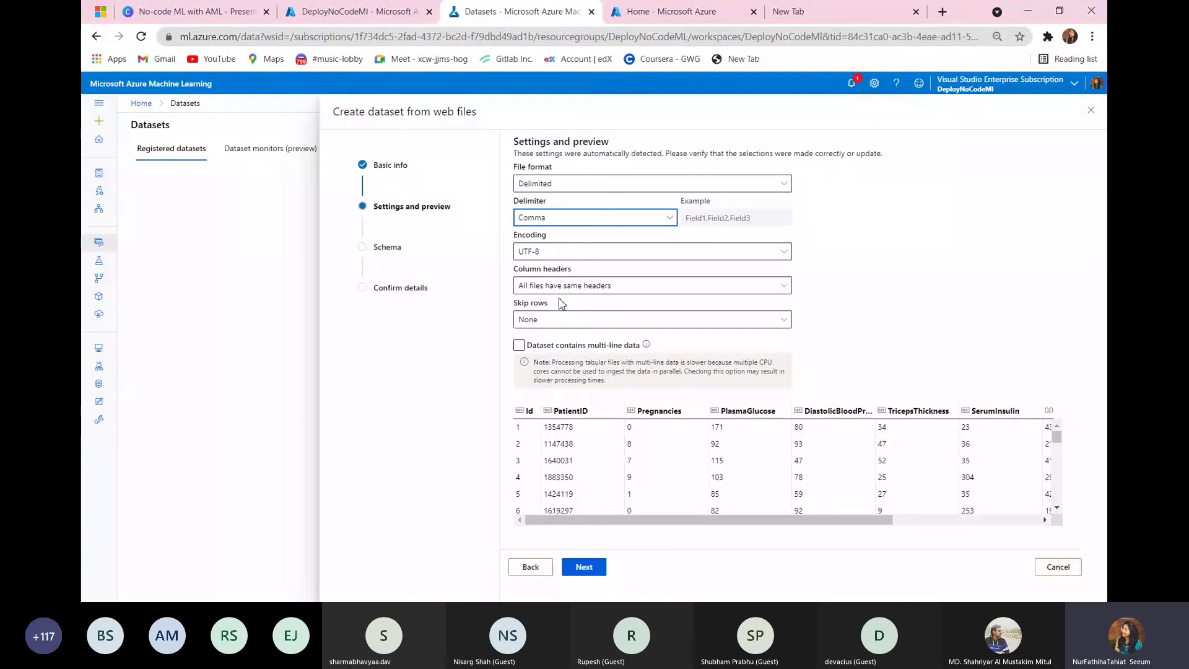
Accept the detected file settings and the schema's column types, and create the dataset.
{"action": "left_click", "coordinate": [585, 568]}
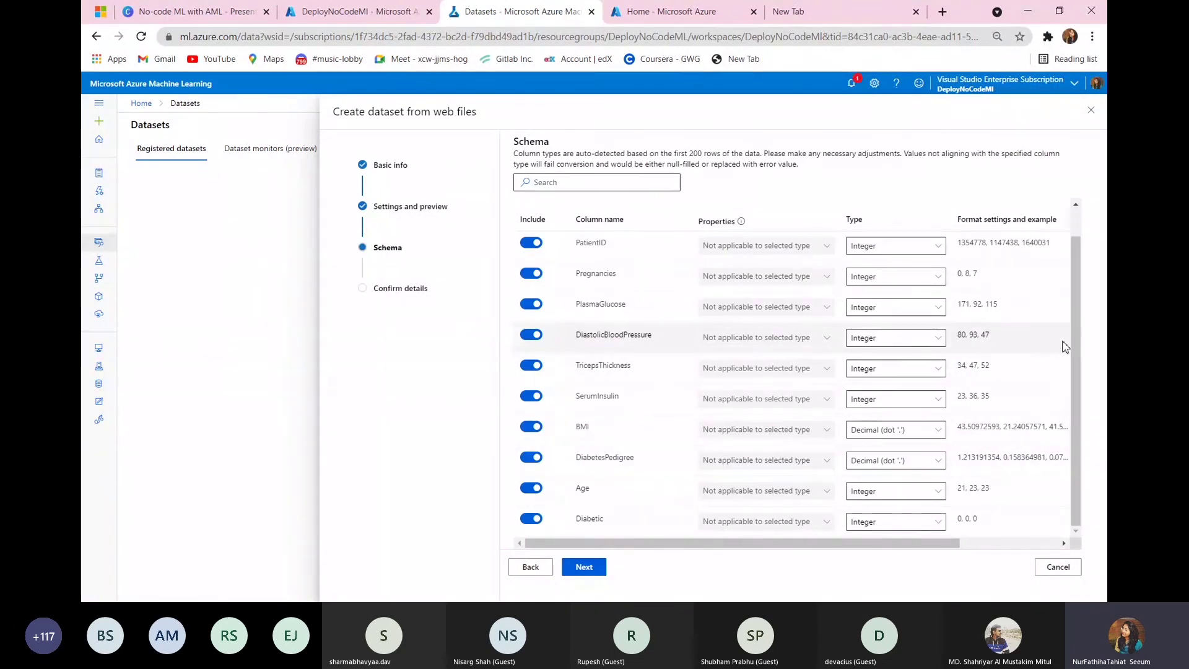
{"action": "scroll", "coordinate": [991, 316], "scroll_direction": "up", "scroll_amount": 1}
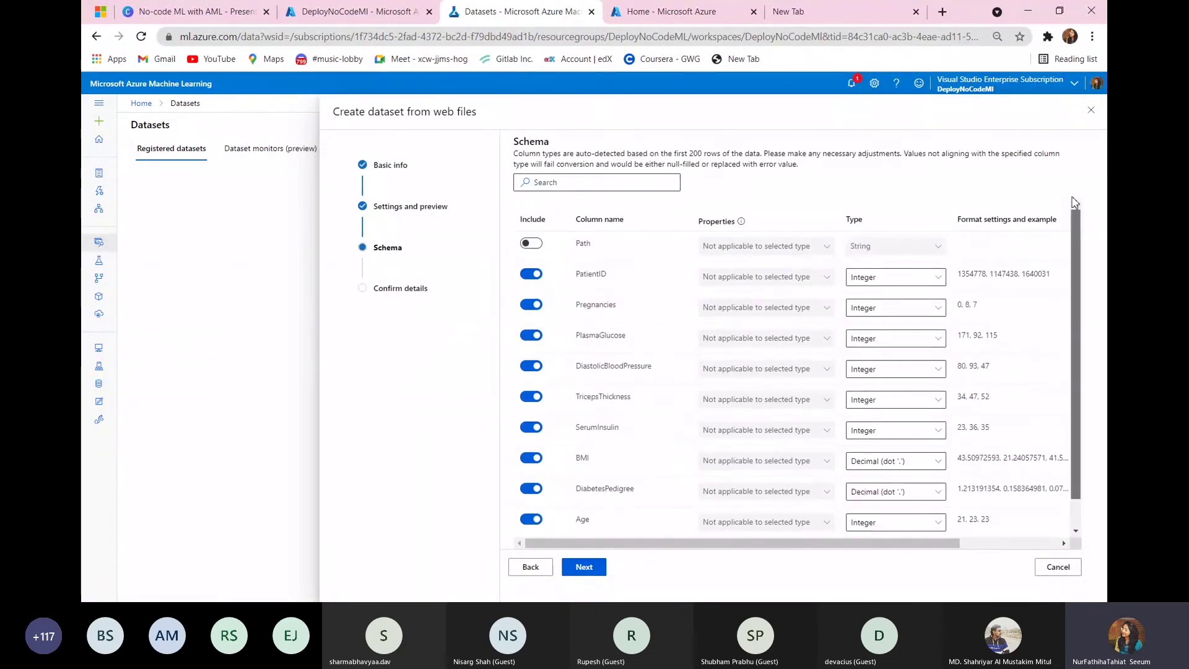
{"action": "left_click", "coordinate": [922, 285]}
{"action": "left_click", "coordinate": [922, 285]}
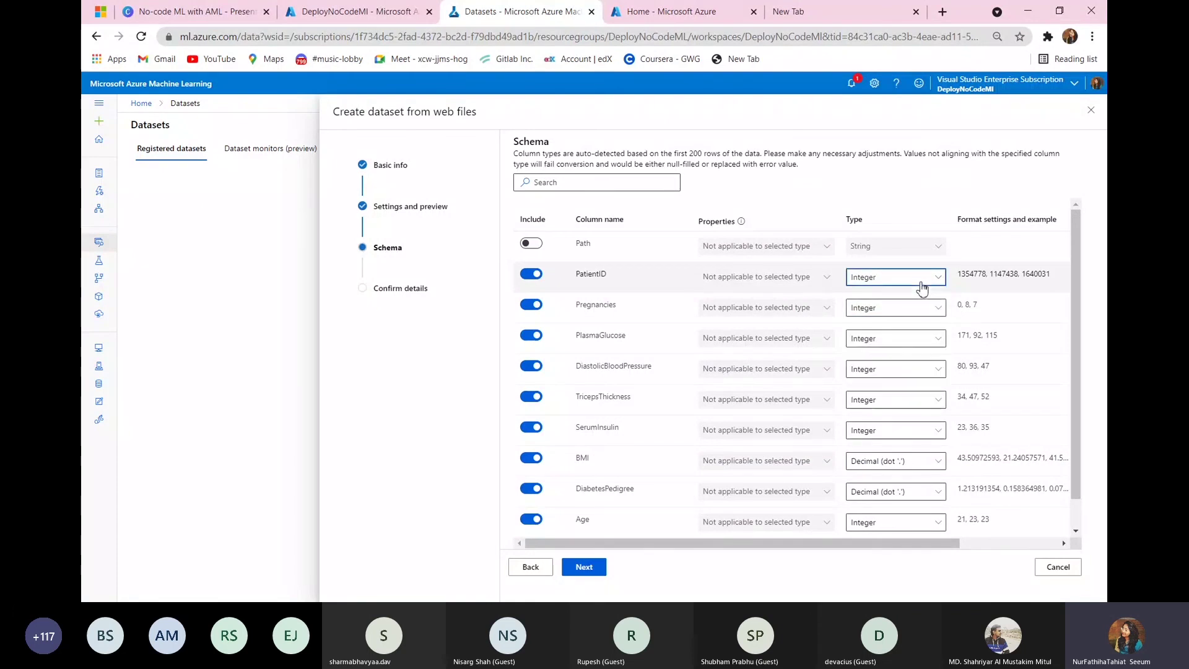
{"action": "left_click", "coordinate": [583, 568]}
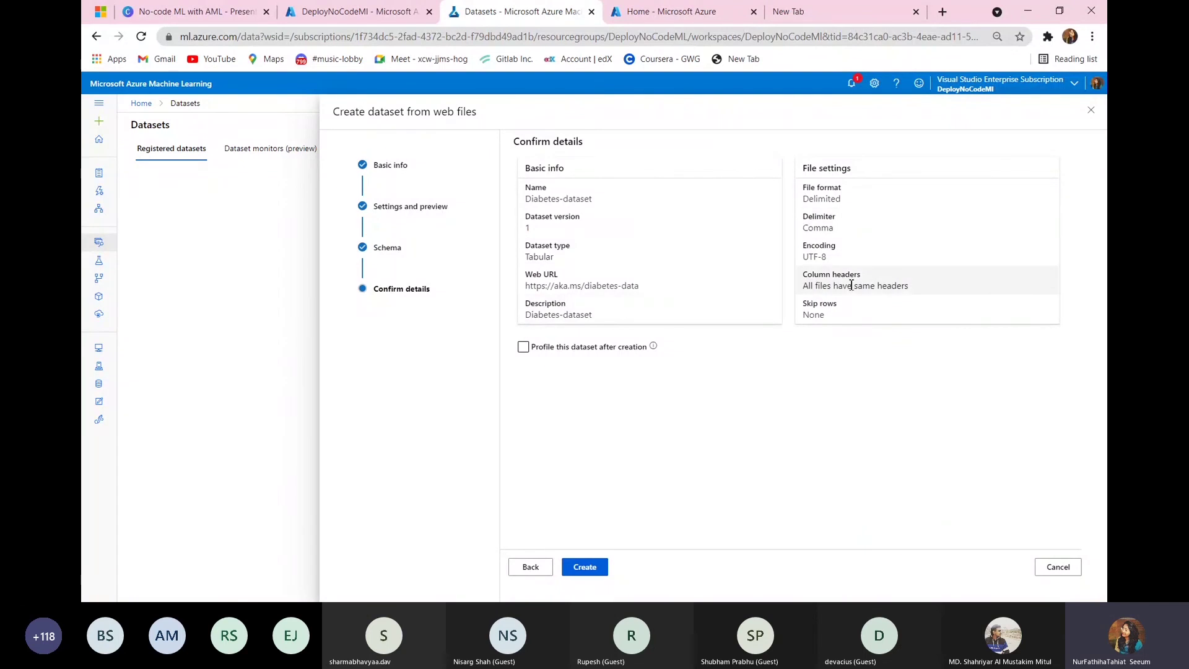
{"action": "left_click", "coordinate": [582, 567]}
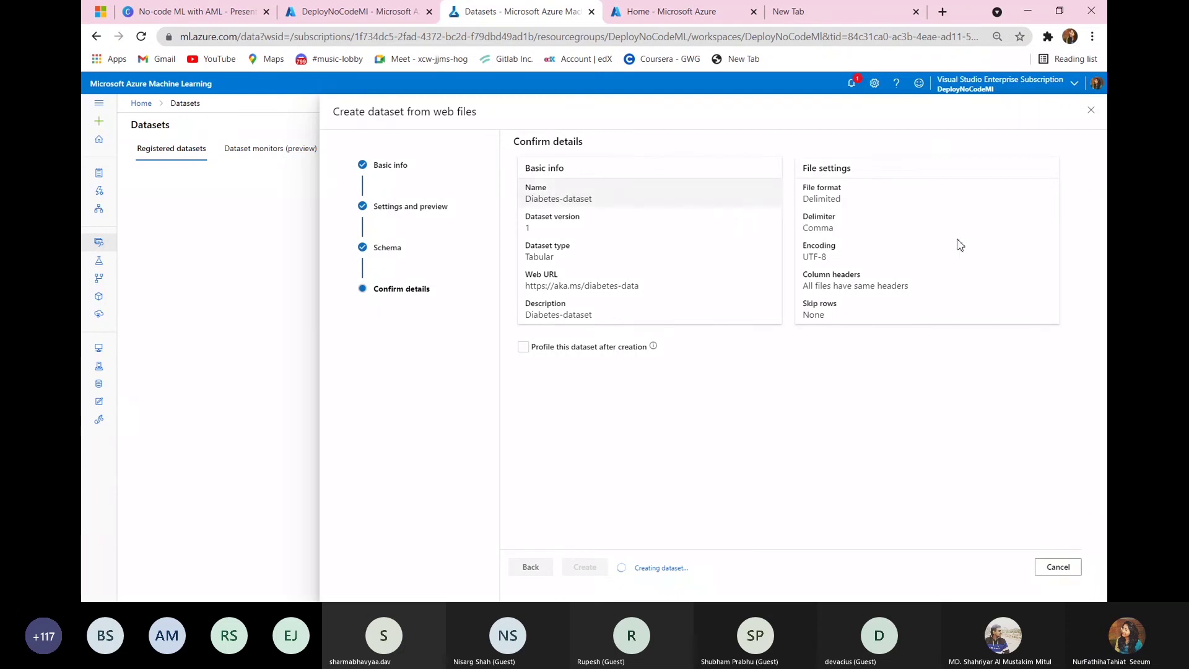
{"action": "left_click", "coordinate": [1090, 111]}
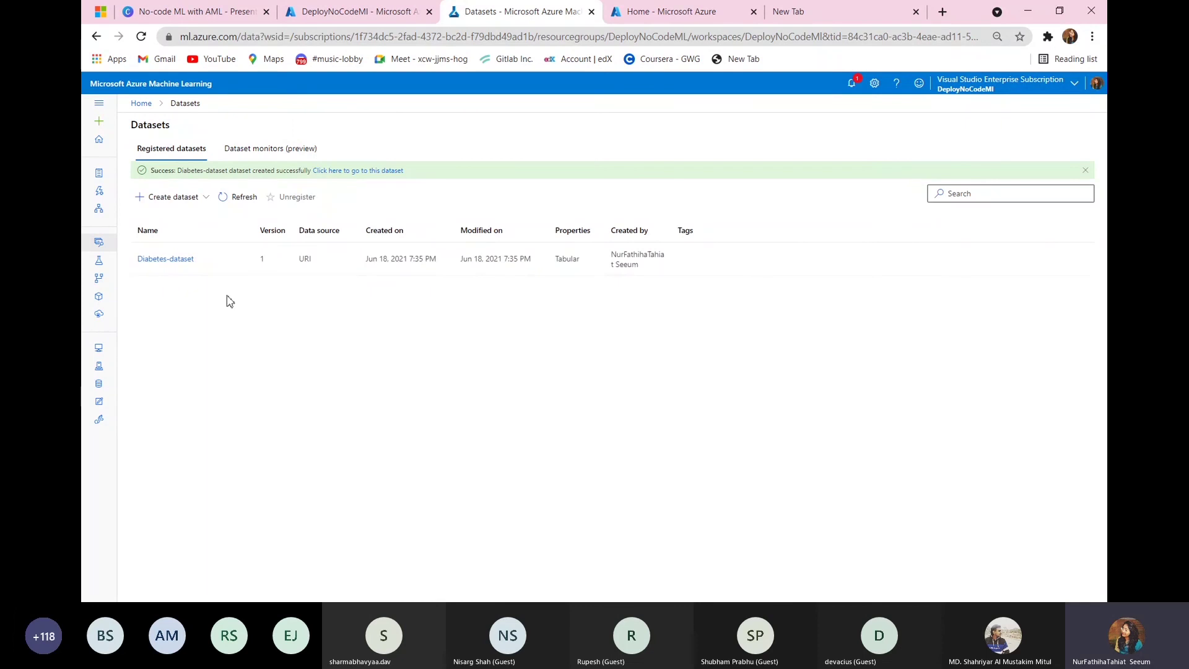
Create a new pipeline in the Designer and name it Diabetes-data-Train.
{"action": "left_click", "coordinate": [99, 211]}
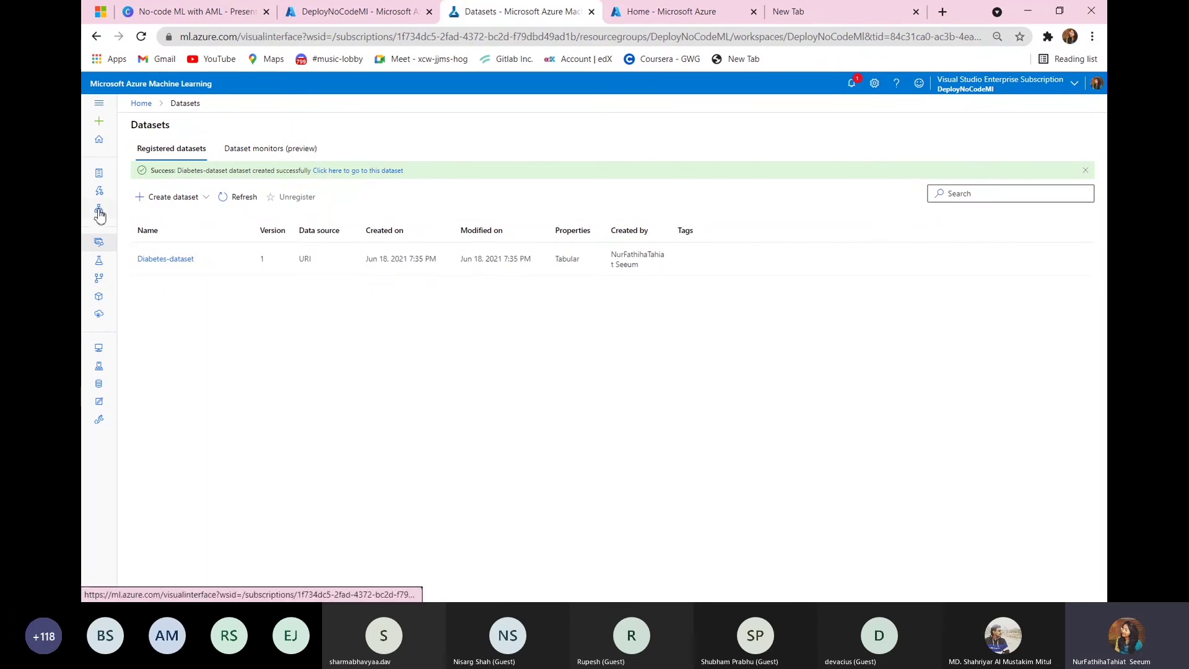
{"action": "left_click", "coordinate": [193, 189]}
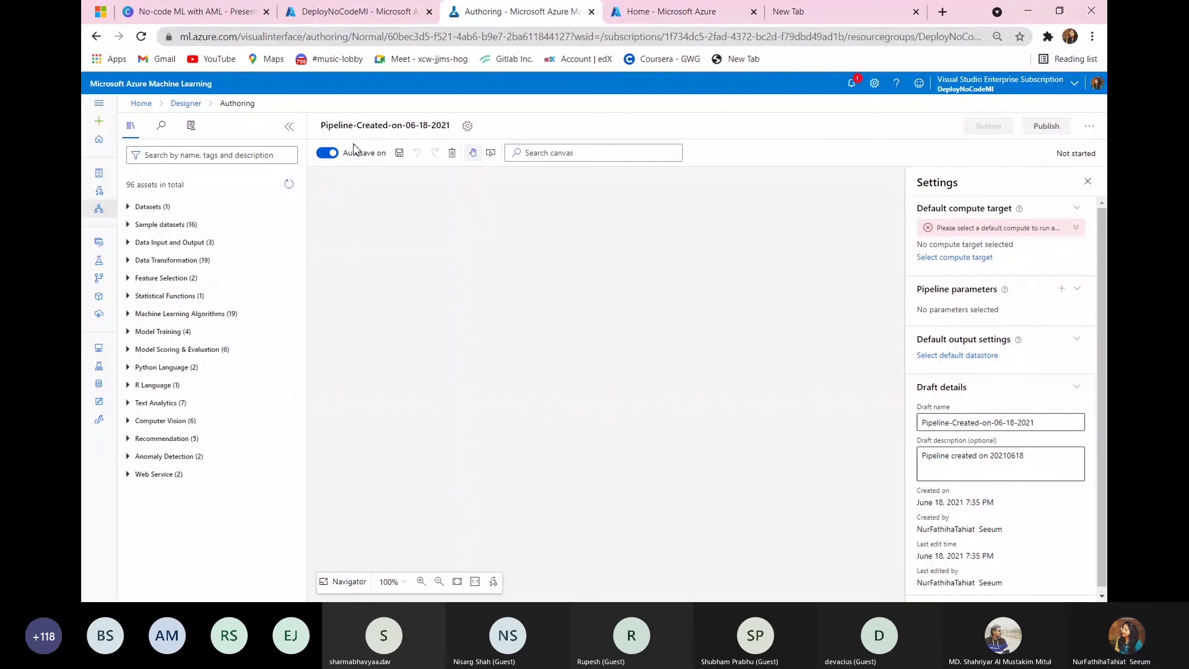
{"action": "left_click", "coordinate": [373, 126]}
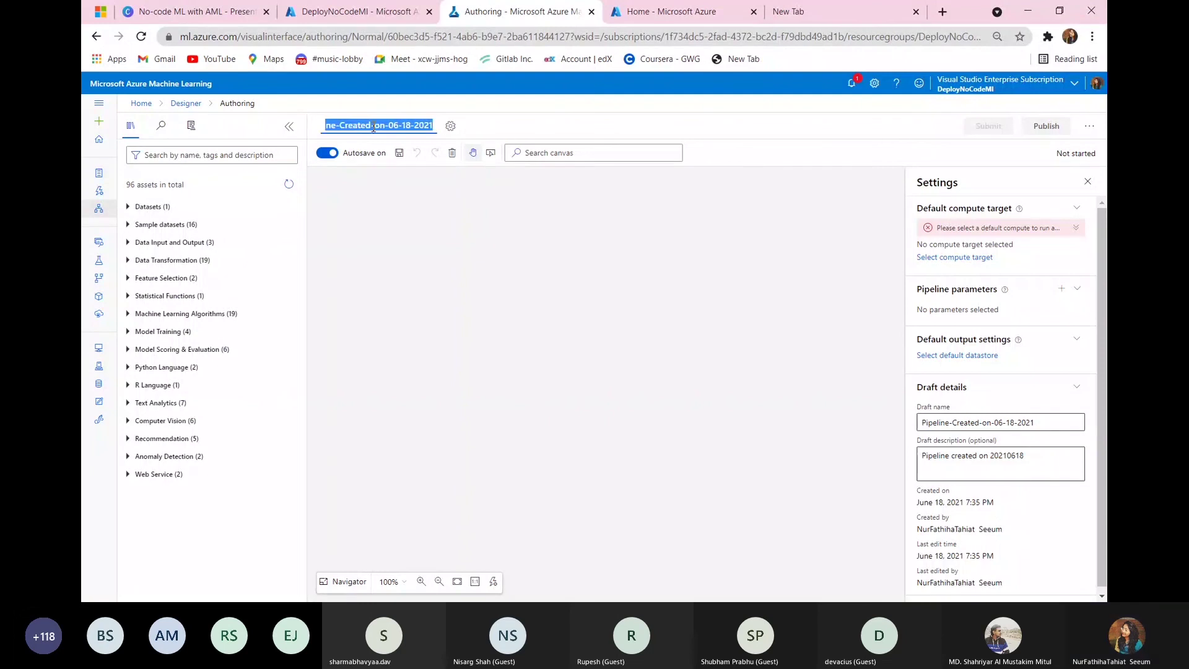
{"action": "type", "text": "Diabete"}
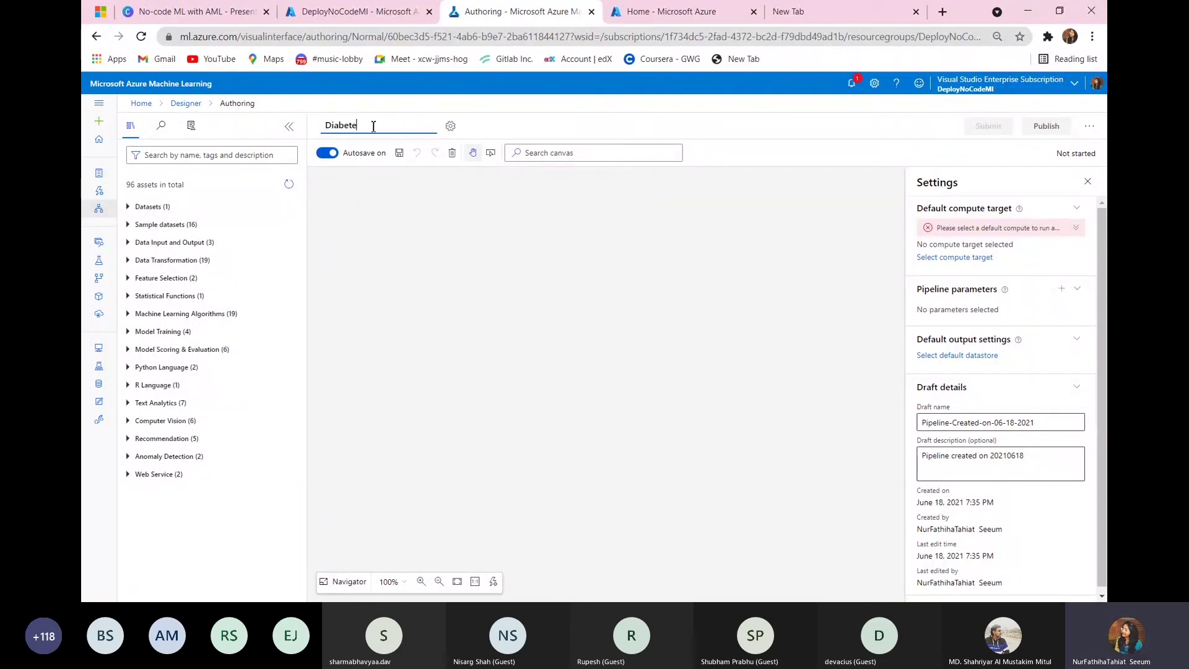
{"action": "type", "text": "s-data"}
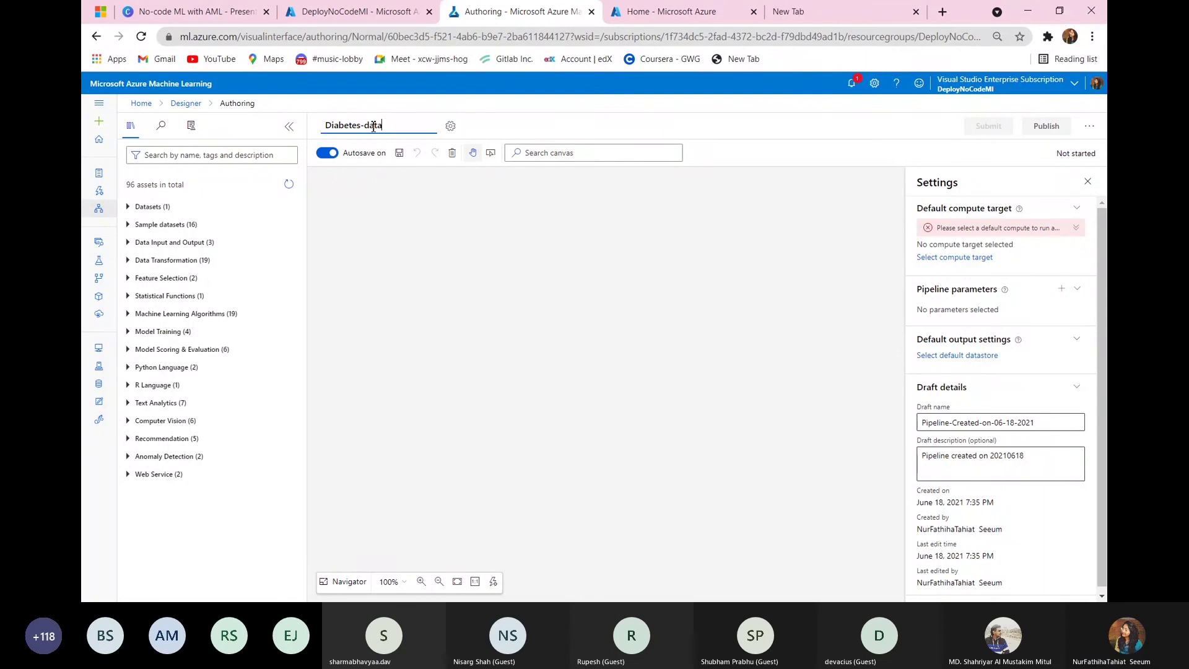
{"action": "type", "text": "-Train"}
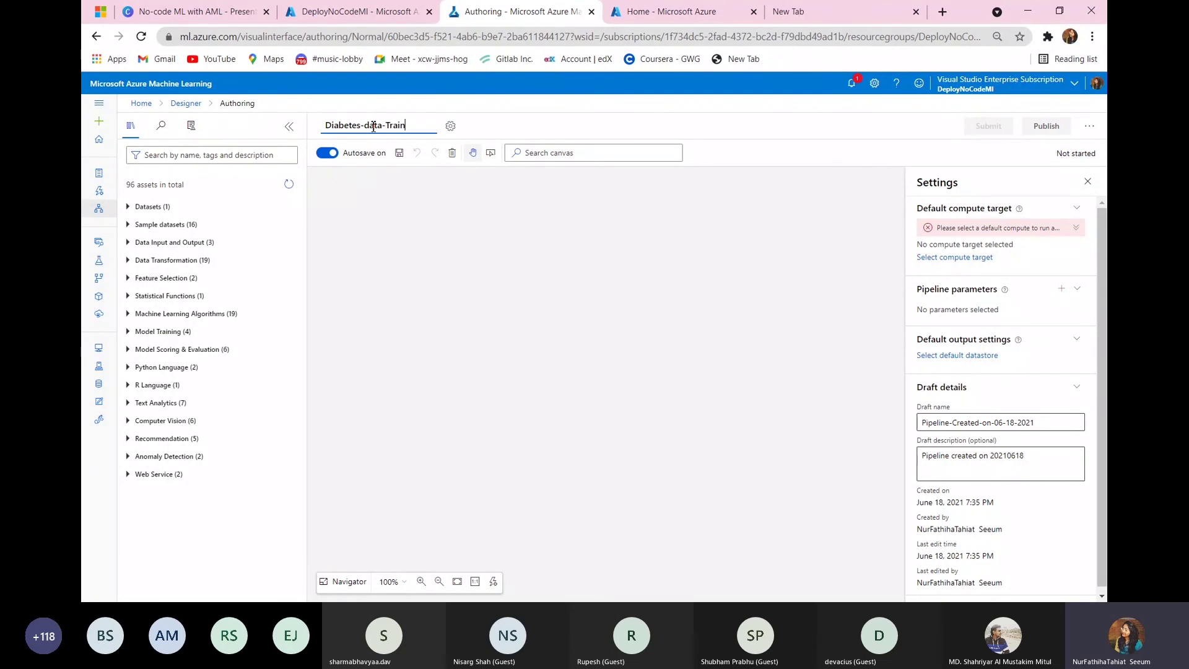
{"action": "left_click", "coordinate": [478, 260]}
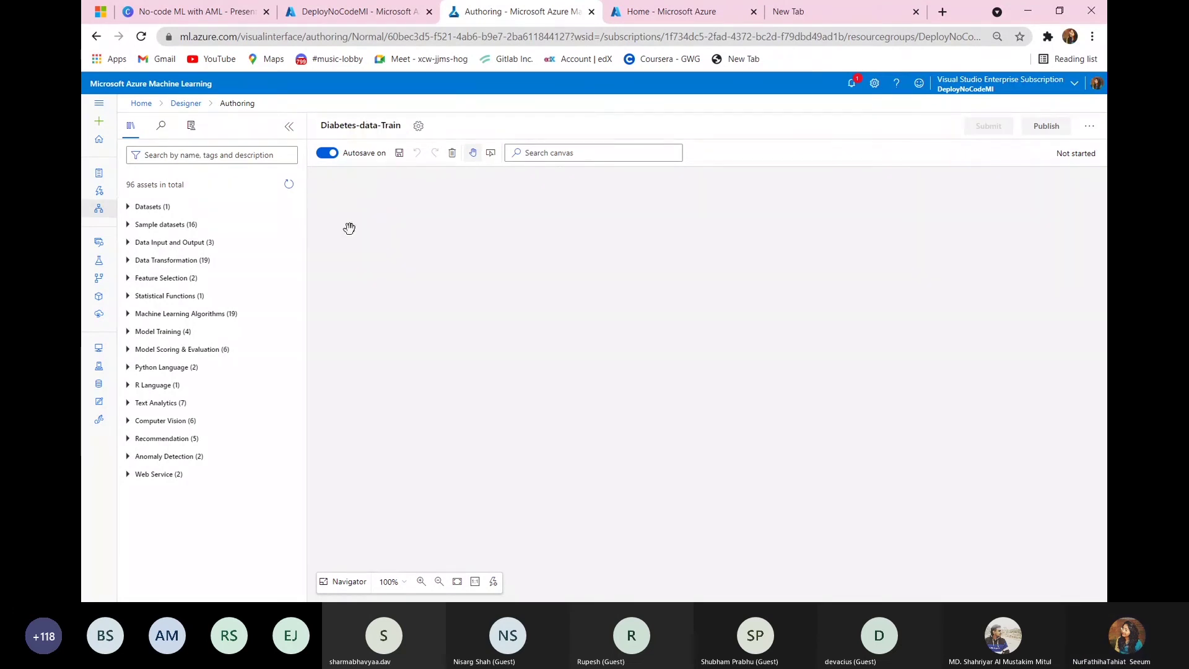
Place the registered Diabetes-dataset near the top of the pipeline canvas.
{"action": "left_click", "coordinate": [220, 208]}
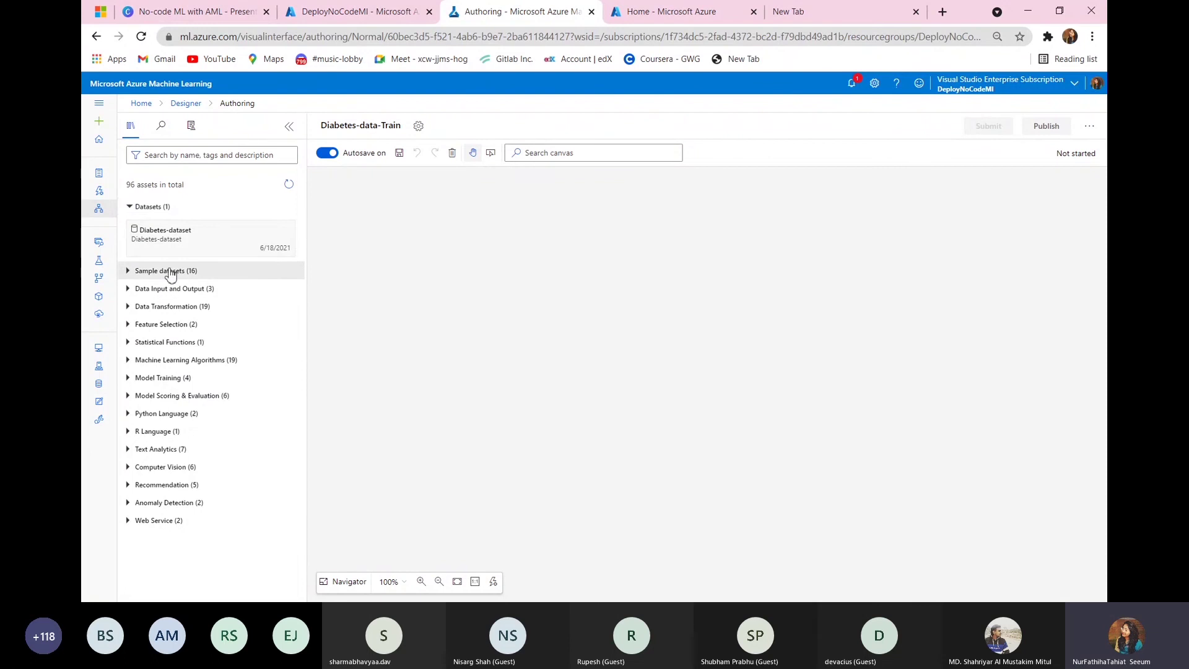
{"action": "left_click_drag", "start_coordinate": [189, 241], "coordinate": [651, 221]}
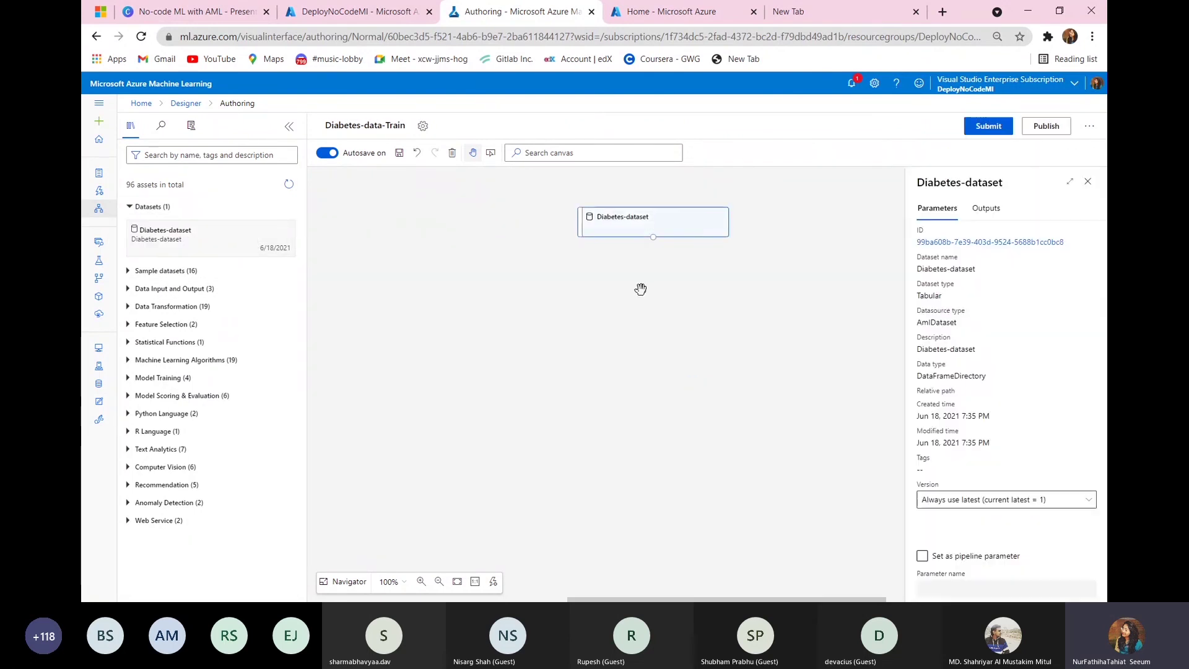
{"action": "left_click", "coordinate": [640, 287]}
Visualize the Diabetes-dataset node and look through its rows and all columns up to Diabetic.
{"action": "right_click", "coordinate": [674, 226]}
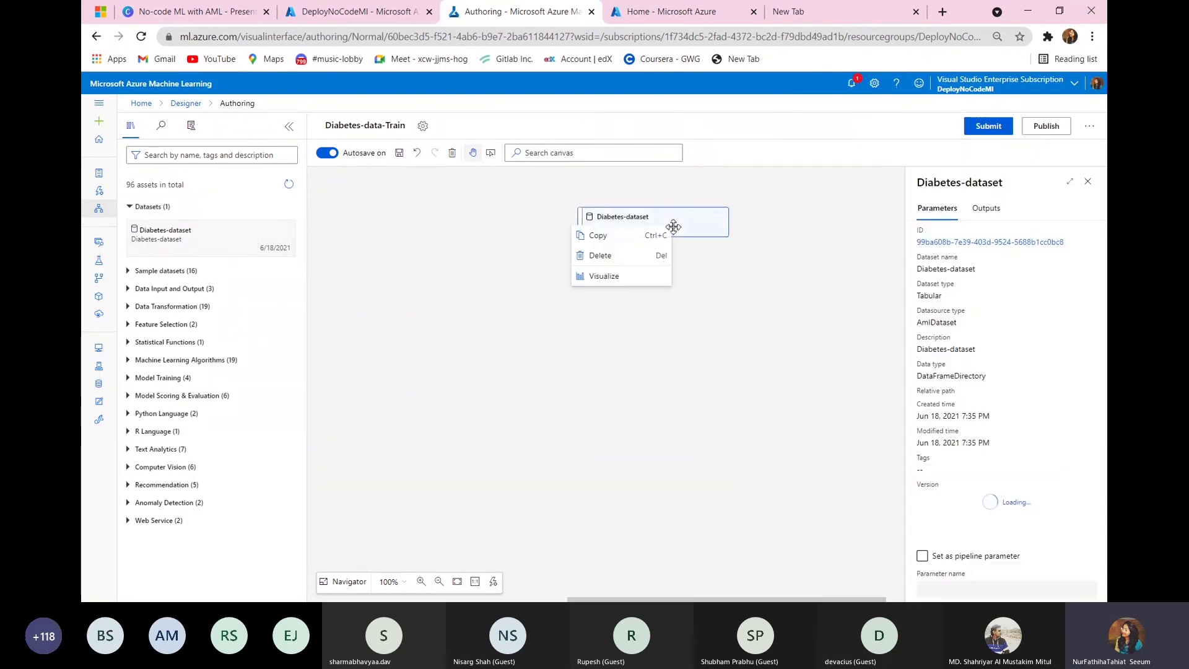
{"action": "left_click", "coordinate": [625, 282]}
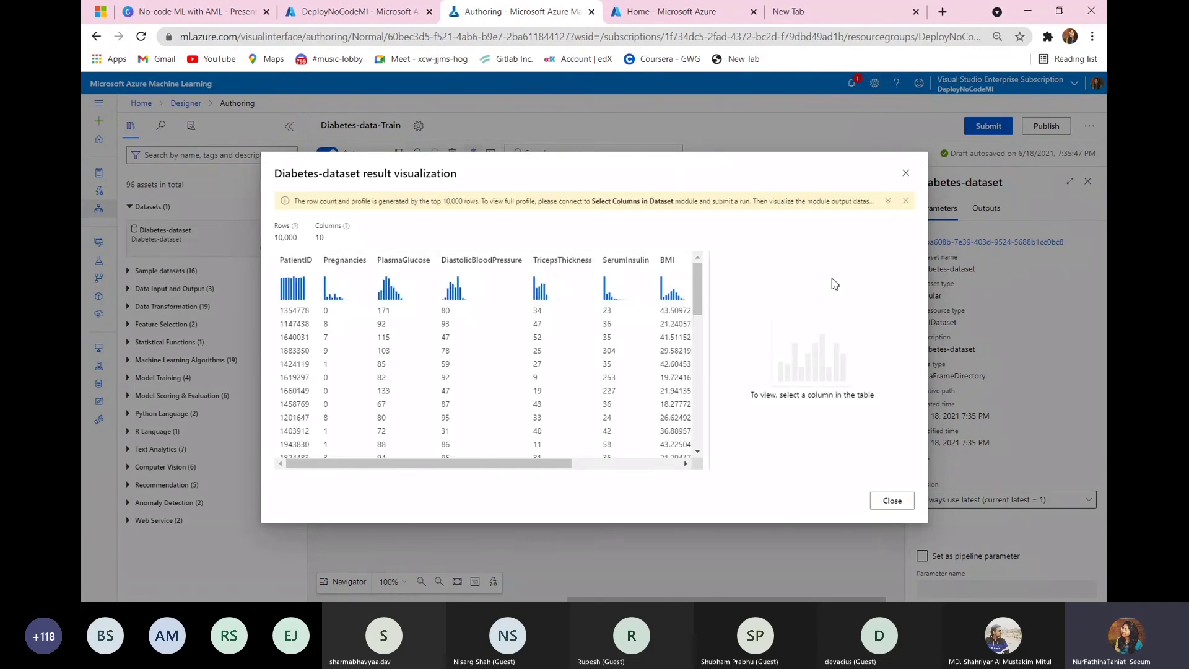
{"action": "scroll", "coordinate": [703, 285], "scroll_direction": "down", "scroll_amount": 1}
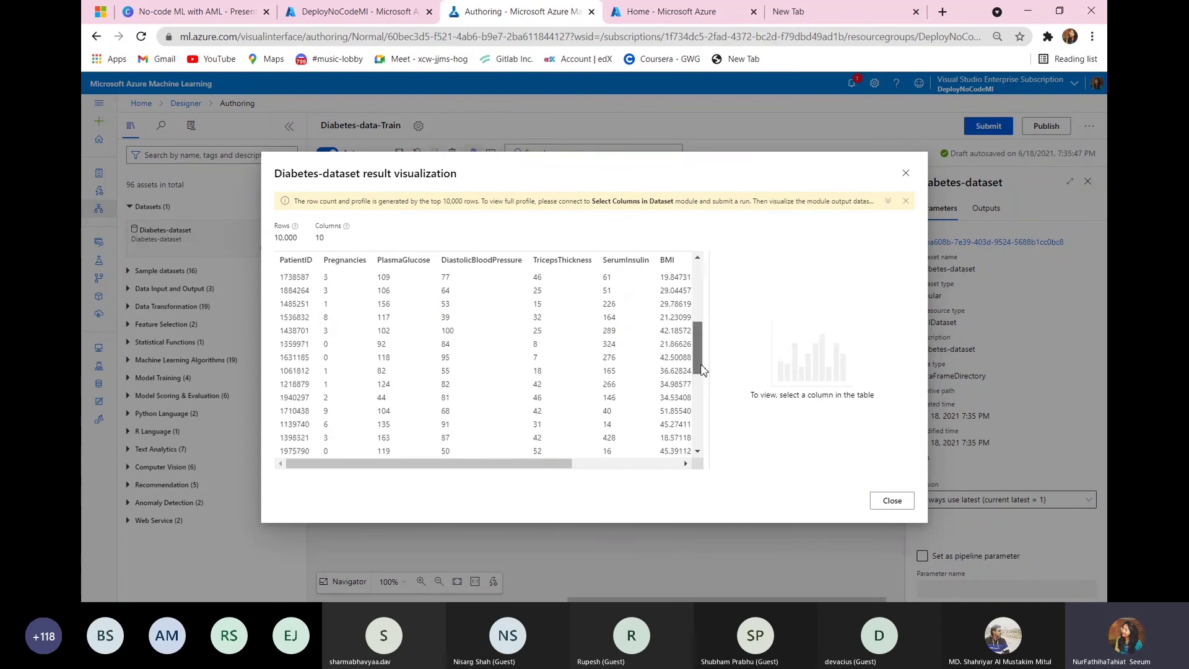
{"action": "scroll", "coordinate": [712, 276], "scroll_direction": "up", "scroll_amount": 1}
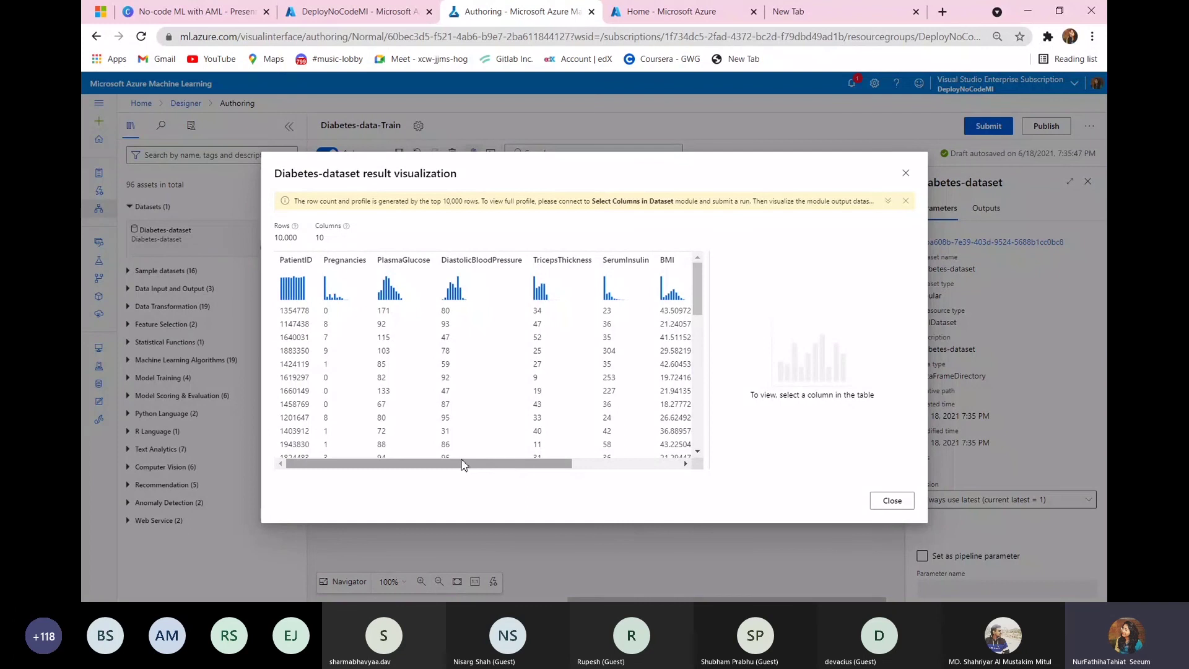
{"action": "left_click_drag", "start_coordinate": [461, 465], "coordinate": [435, 481]}
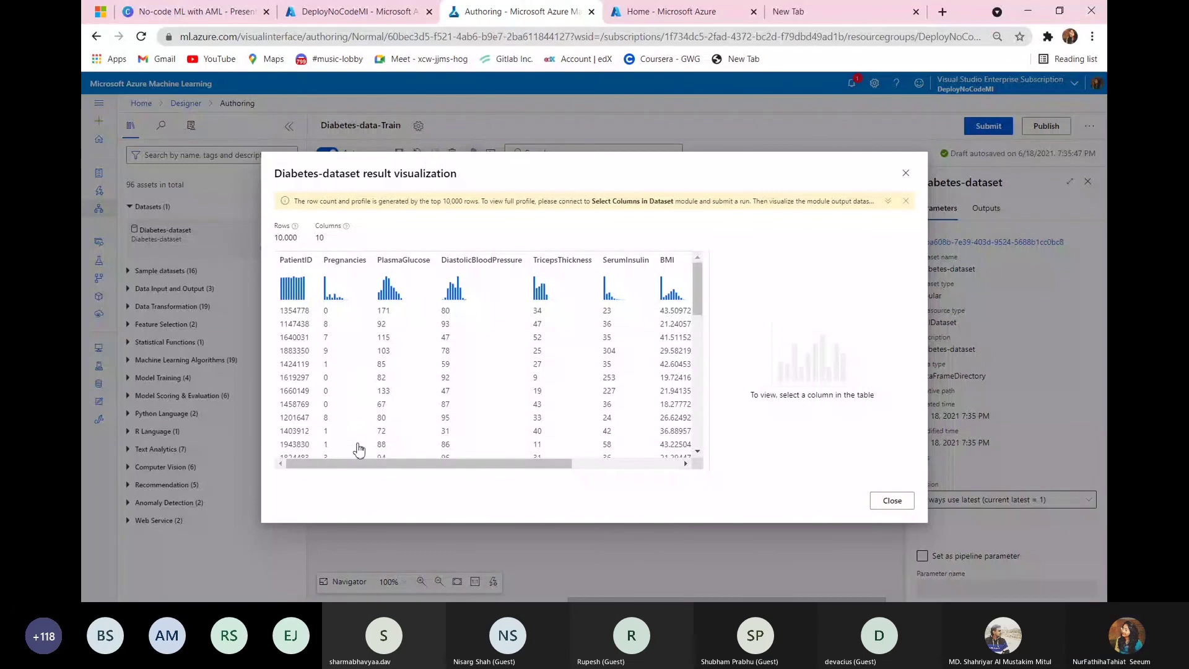
{"action": "left_click_drag", "start_coordinate": [381, 464], "coordinate": [501, 465]}
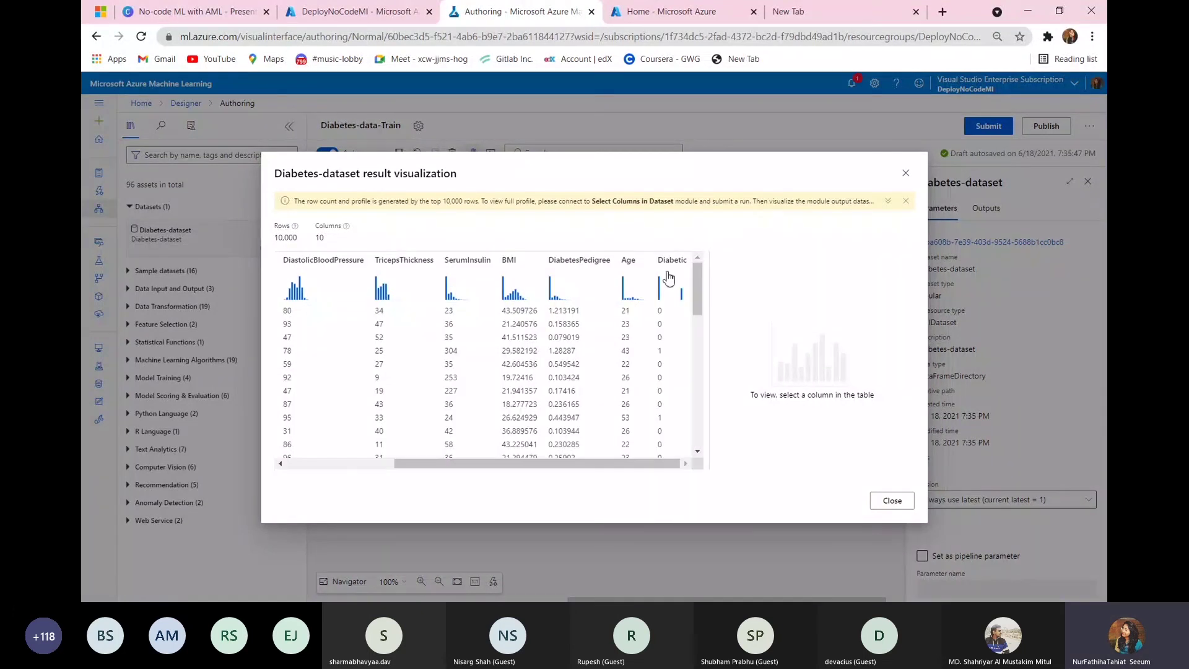
Examine the Diabetic column's statistics and frequency chart, then close the dataset visualization.
{"action": "left_click", "coordinate": [669, 279]}
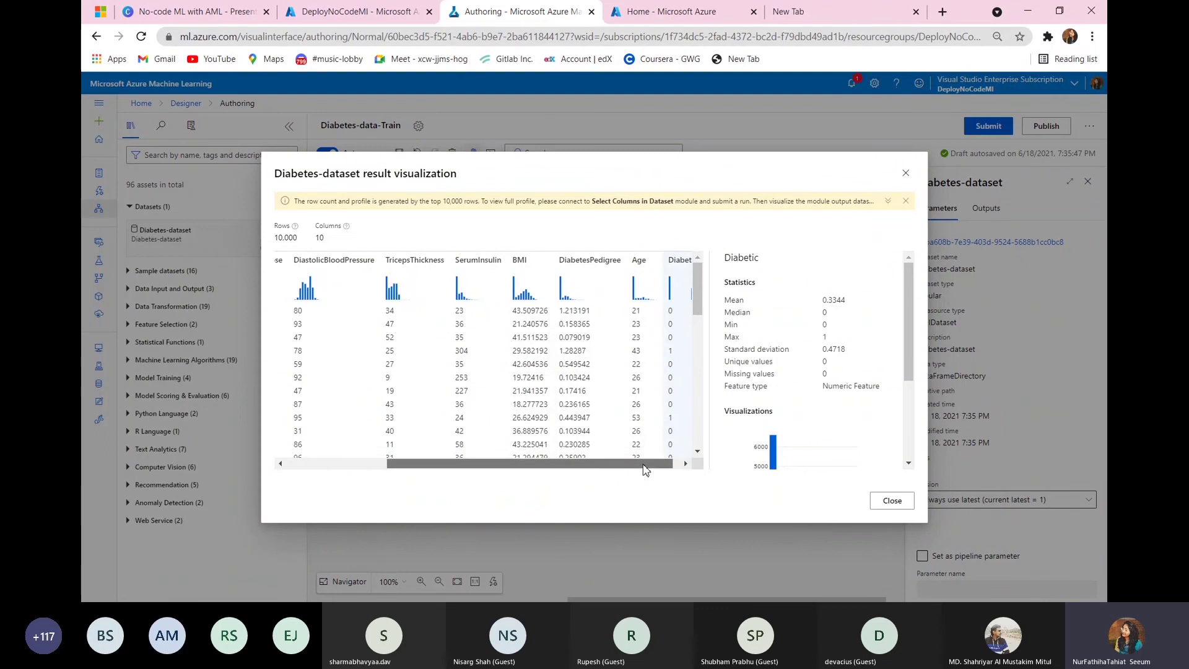
{"action": "left_click_drag", "start_coordinate": [644, 470], "coordinate": [695, 471]}
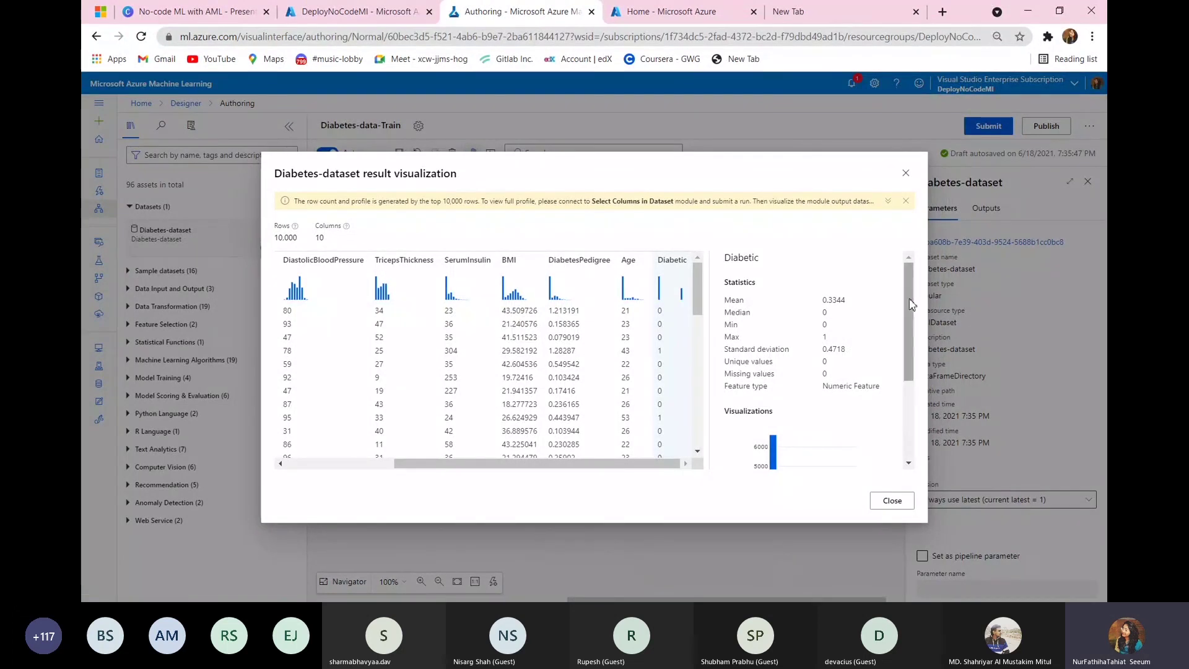
{"action": "left_click_drag", "start_coordinate": [916, 311], "coordinate": [915, 417]}
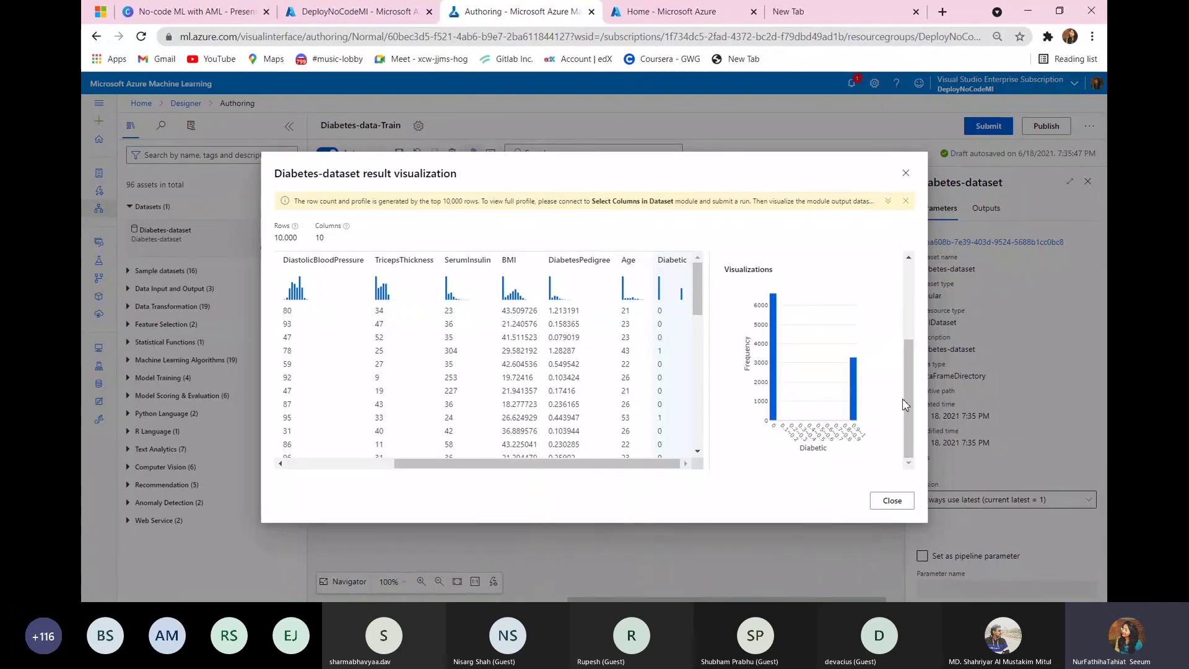
{"action": "left_click_drag", "start_coordinate": [906, 404], "coordinate": [908, 319]}
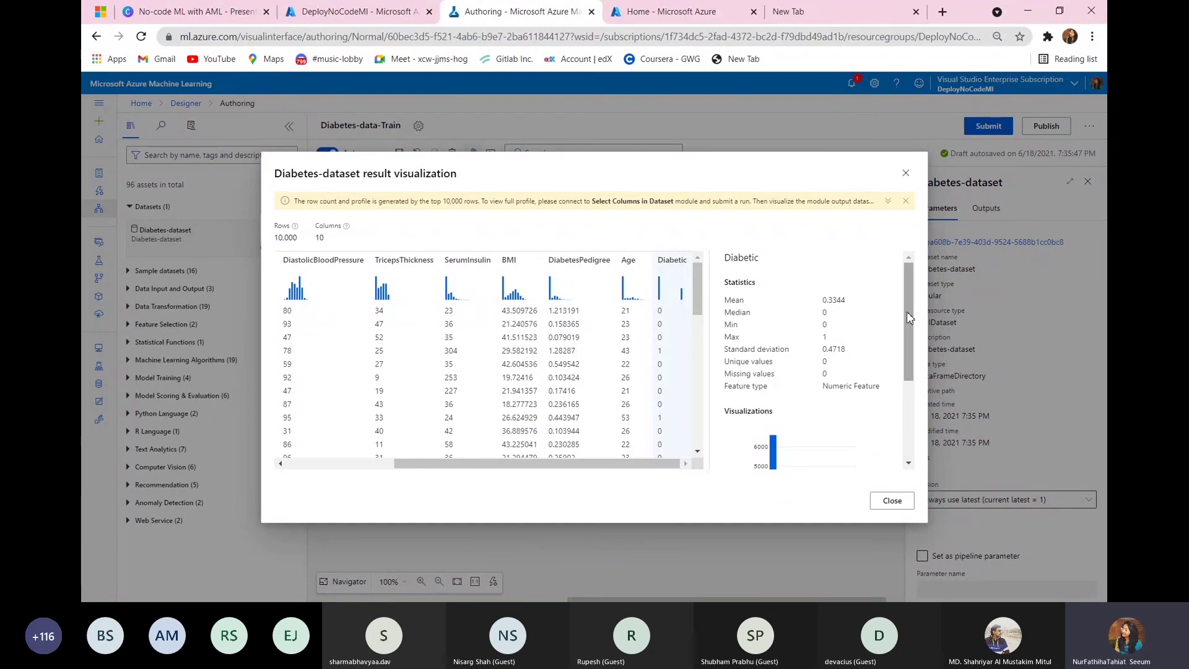
{"action": "left_click_drag", "start_coordinate": [906, 315], "coordinate": [474, 485]}
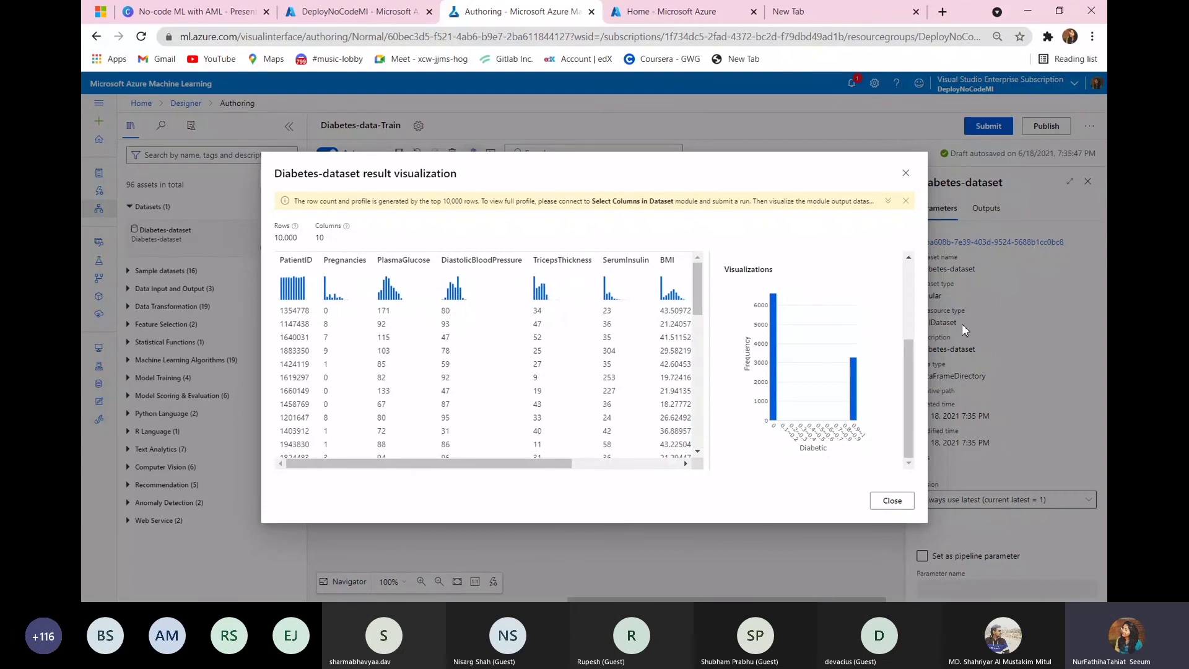
{"action": "left_click", "coordinate": [891, 499]}
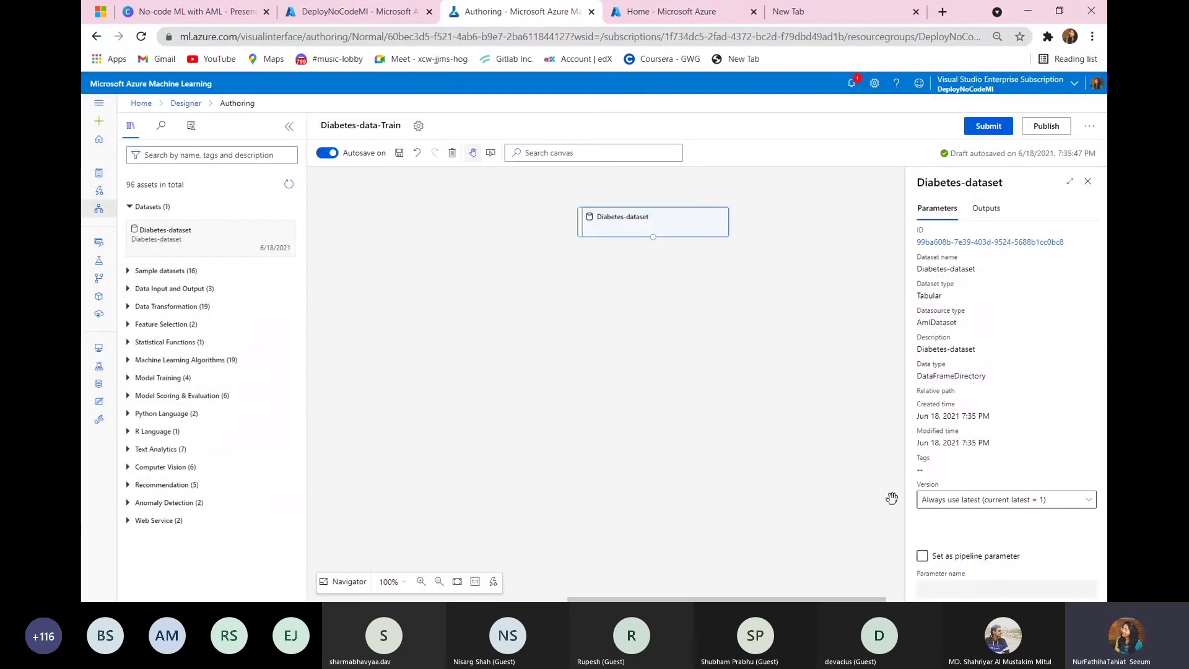
{"action": "left_click", "coordinate": [633, 414]}
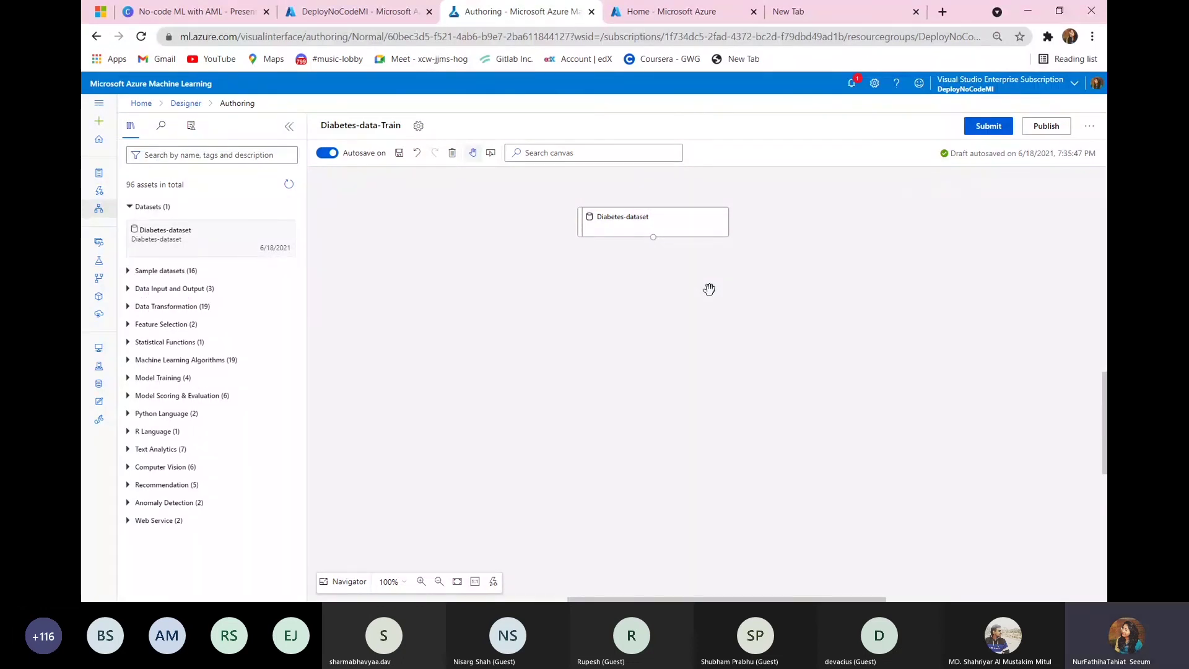
{"action": "left_click", "coordinate": [247, 155]}
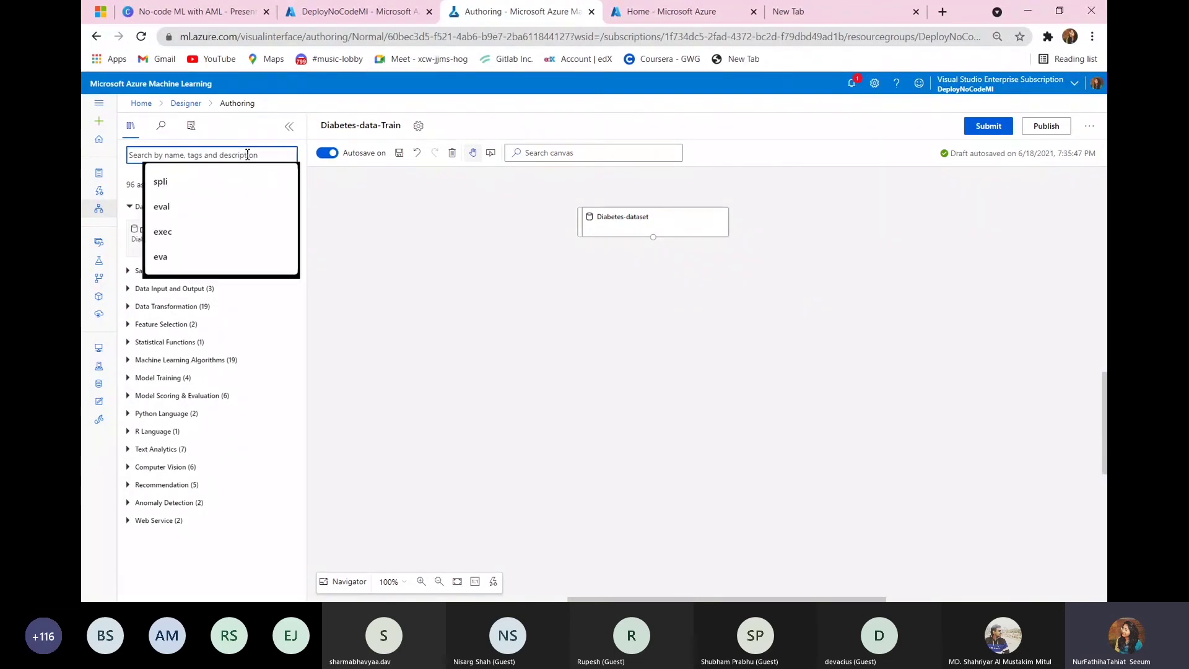
{"action": "left_click", "coordinate": [355, 281]}
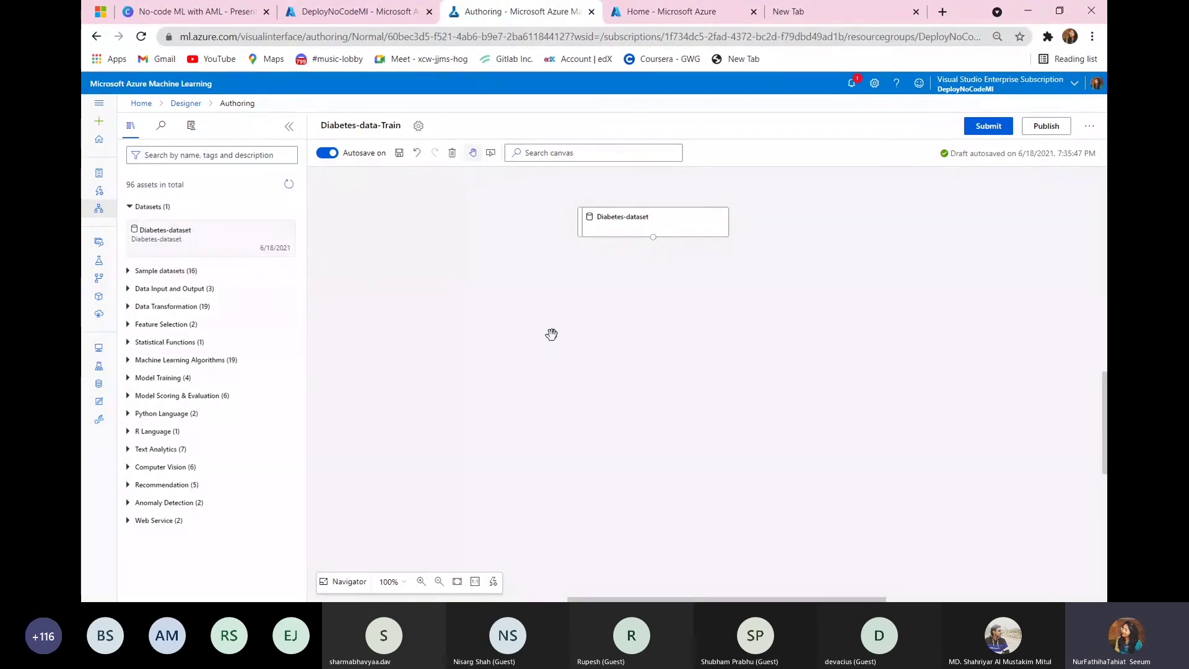
{"action": "left_click", "coordinate": [700, 229]}
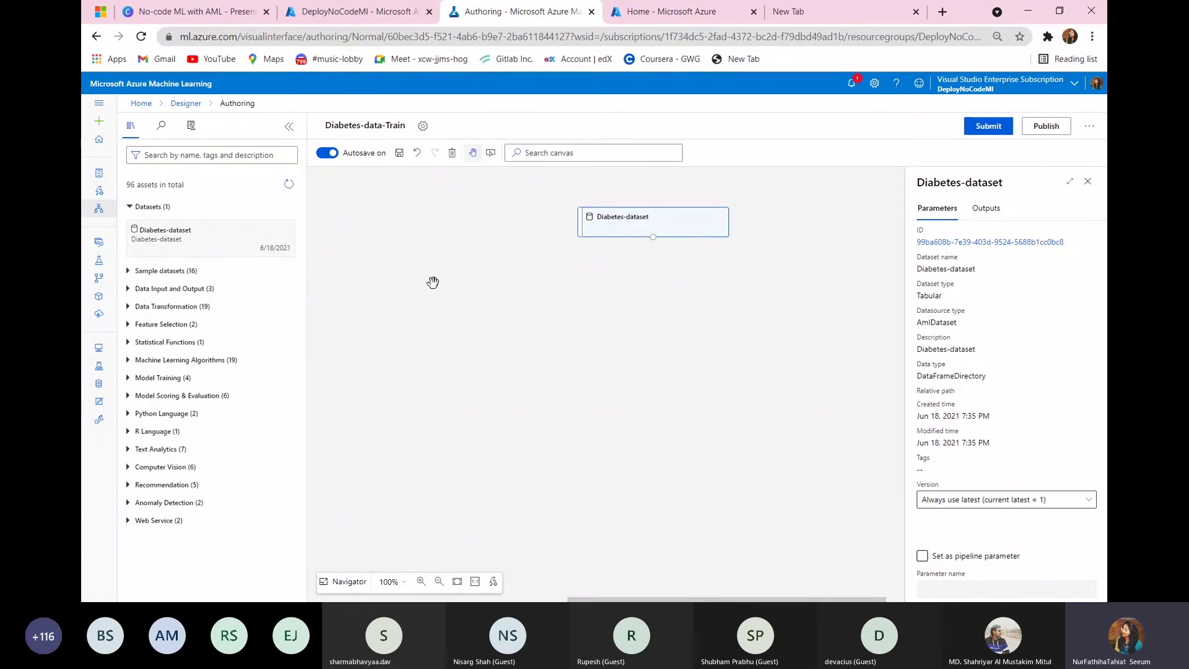
Add a Normalize Data module below Diabetes-dataset and connect the dataset's output to its input.
{"action": "left_click", "coordinate": [259, 156]}
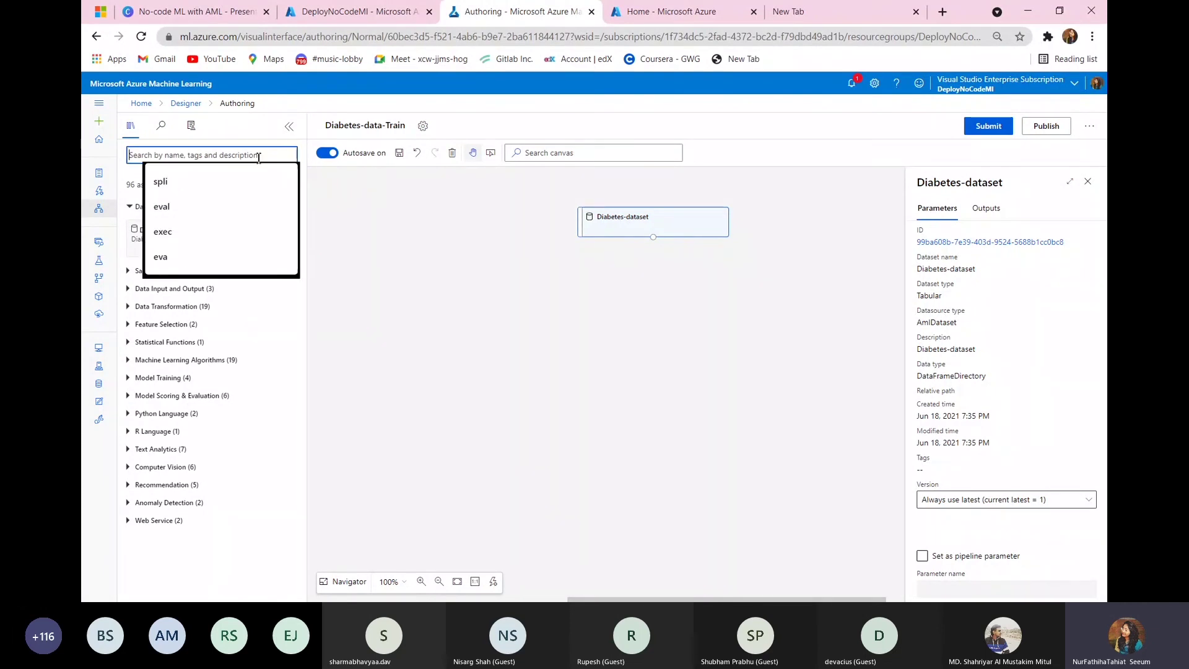
{"action": "type", "text": "norma"}
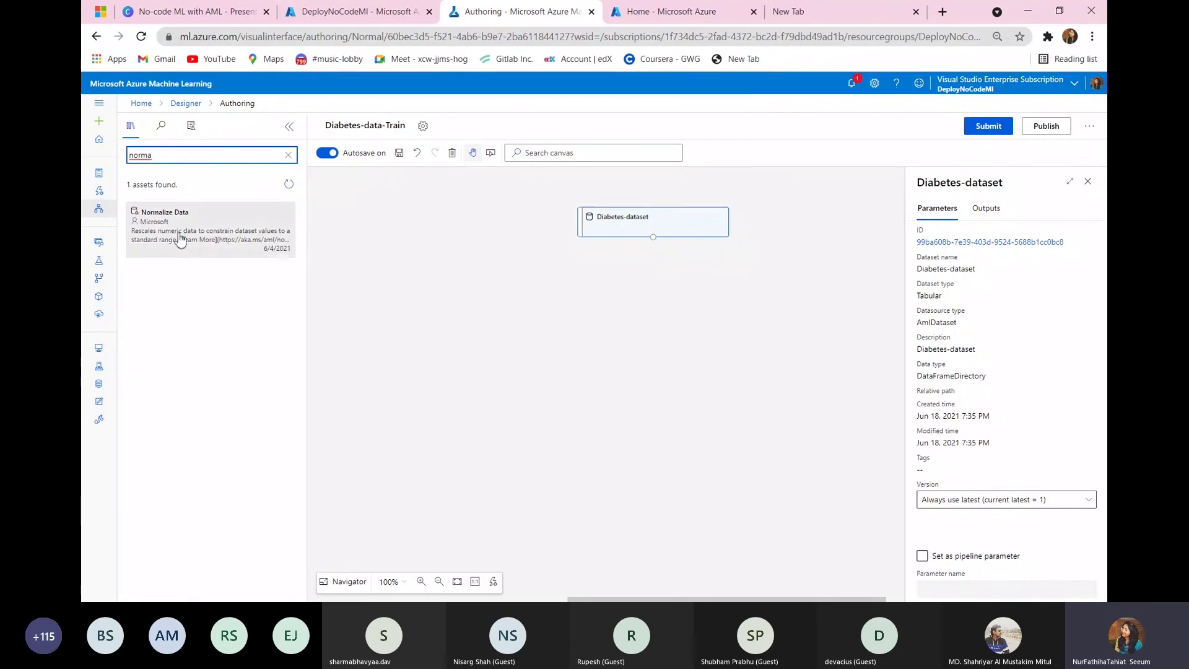
{"action": "left_click_drag", "start_coordinate": [163, 231], "coordinate": [658, 303]}
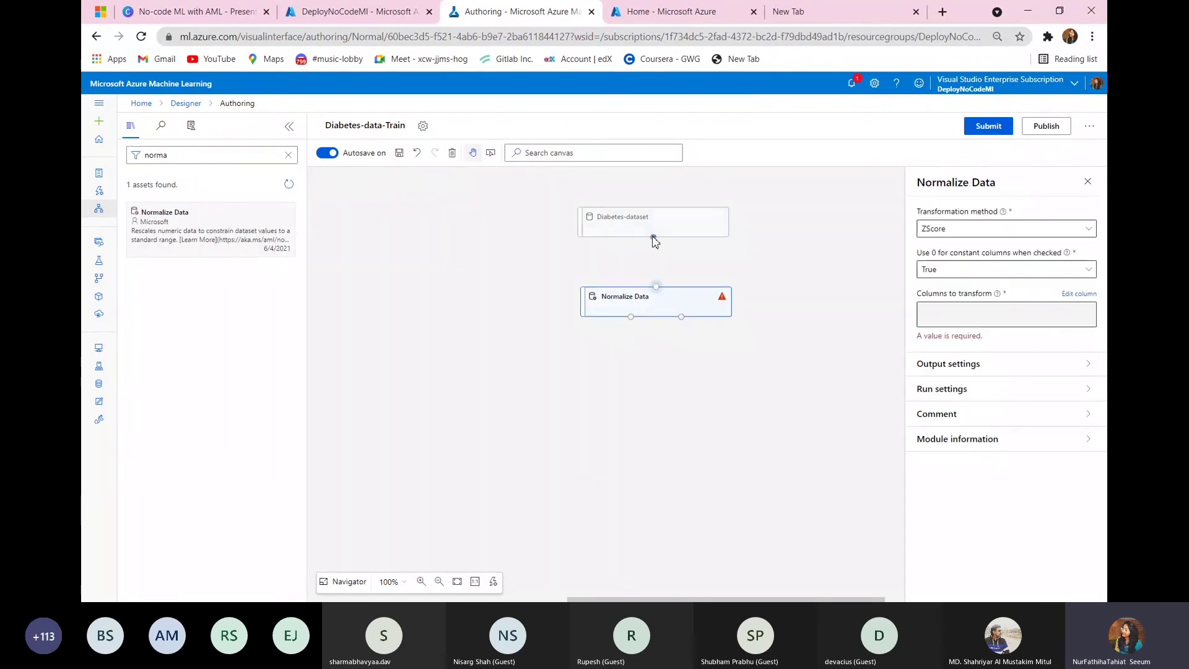
{"action": "left_click_drag", "start_coordinate": [653, 237], "coordinate": [656, 286]}
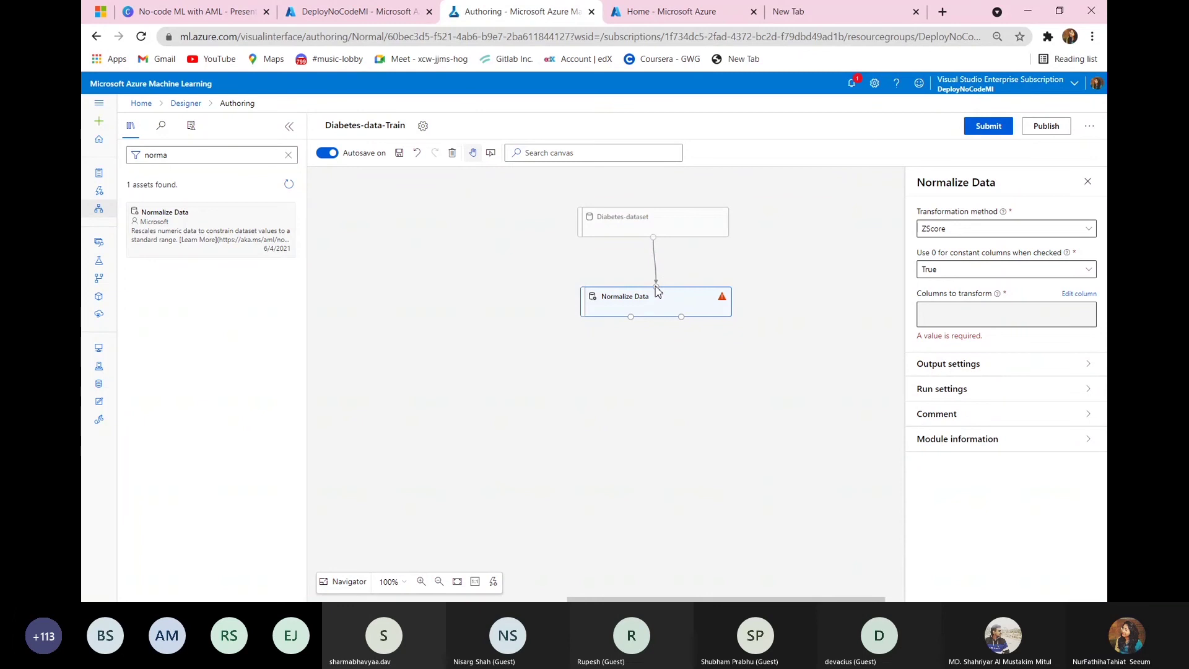
Set the Normalize Data transformation method to MinMax and switch its columns to transform to selection by name.
{"action": "left_click", "coordinate": [1035, 231]}
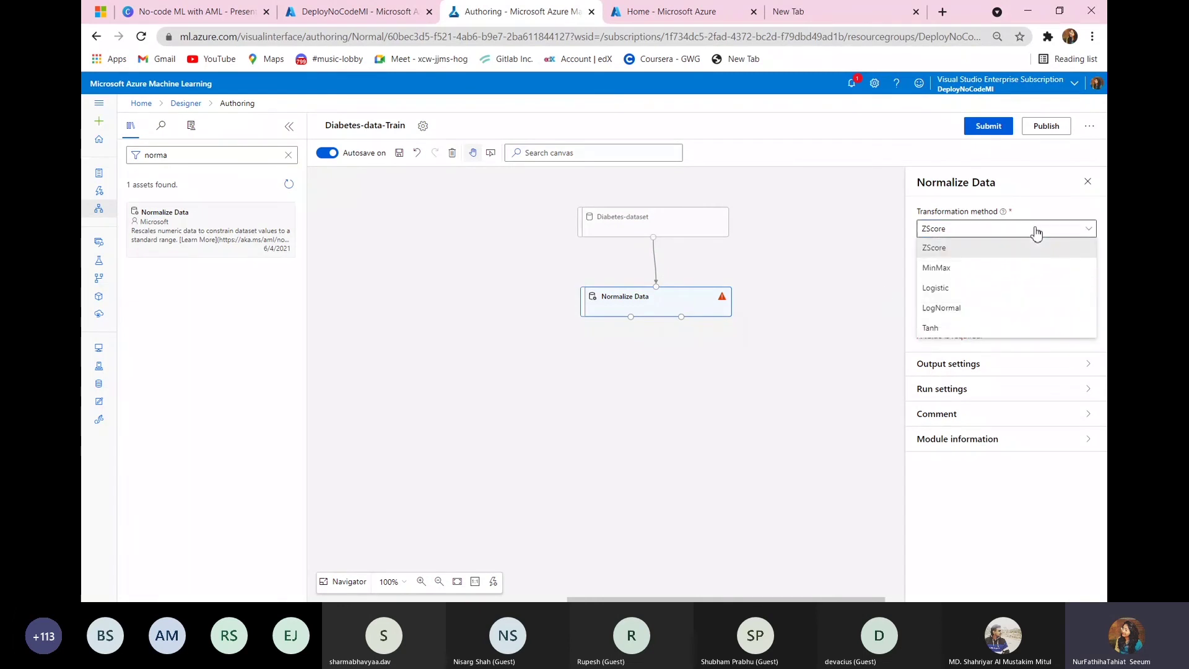
{"action": "left_click", "coordinate": [999, 268]}
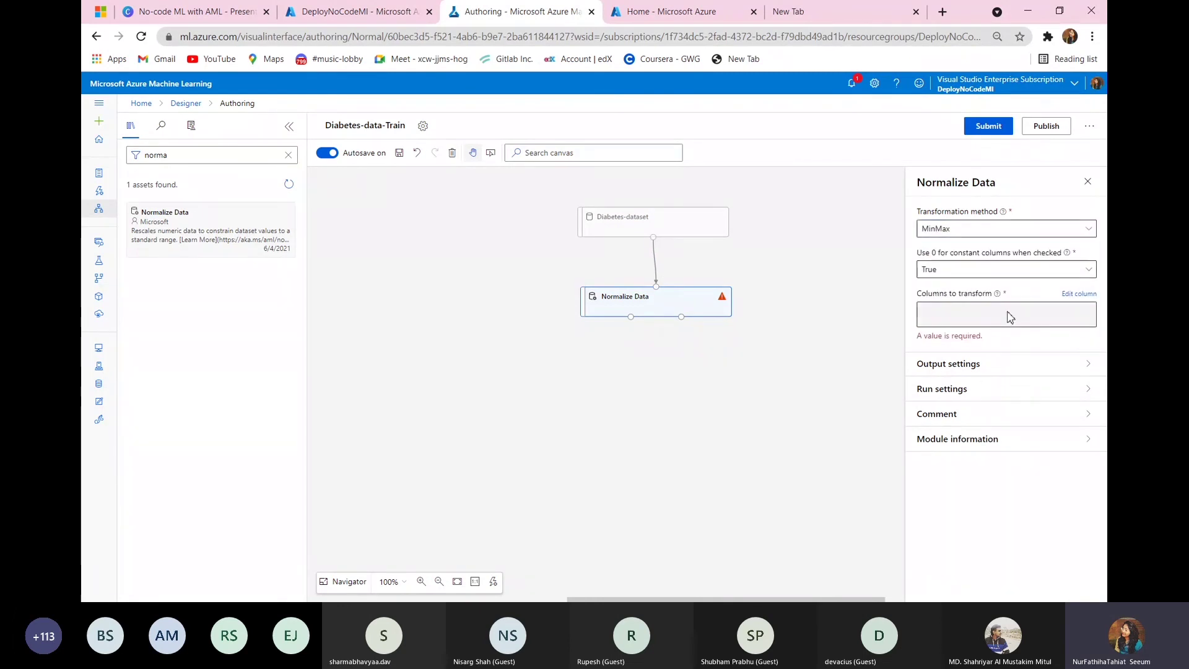
{"action": "left_click", "coordinate": [1078, 293]}
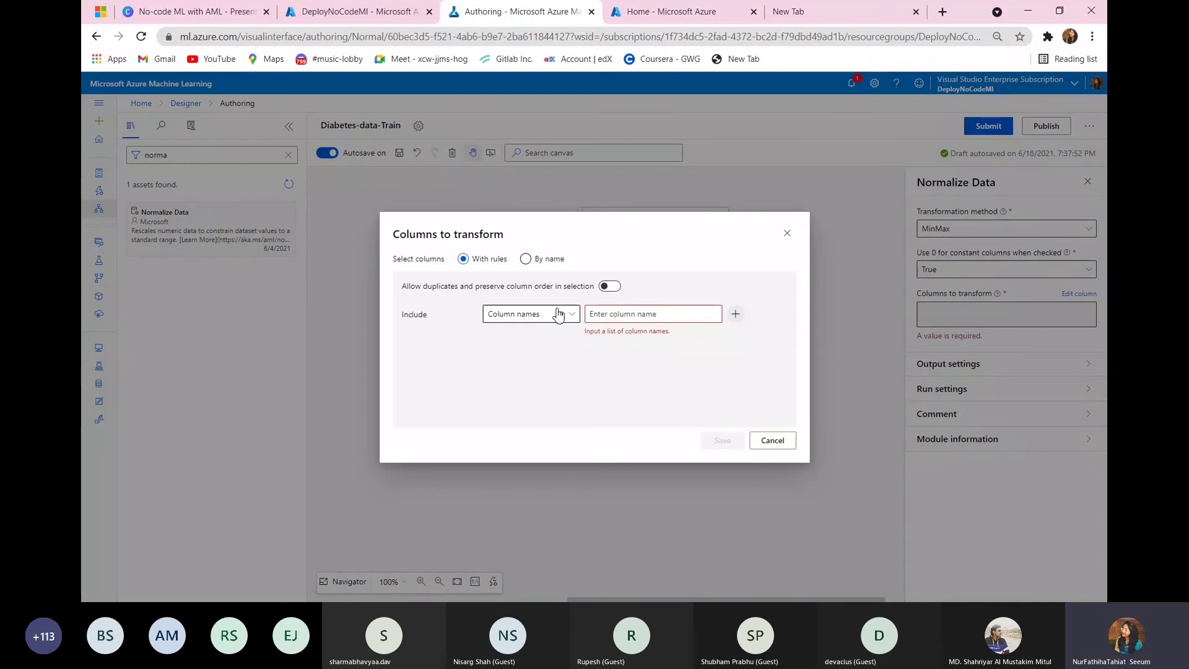
{"action": "left_click", "coordinate": [525, 258]}
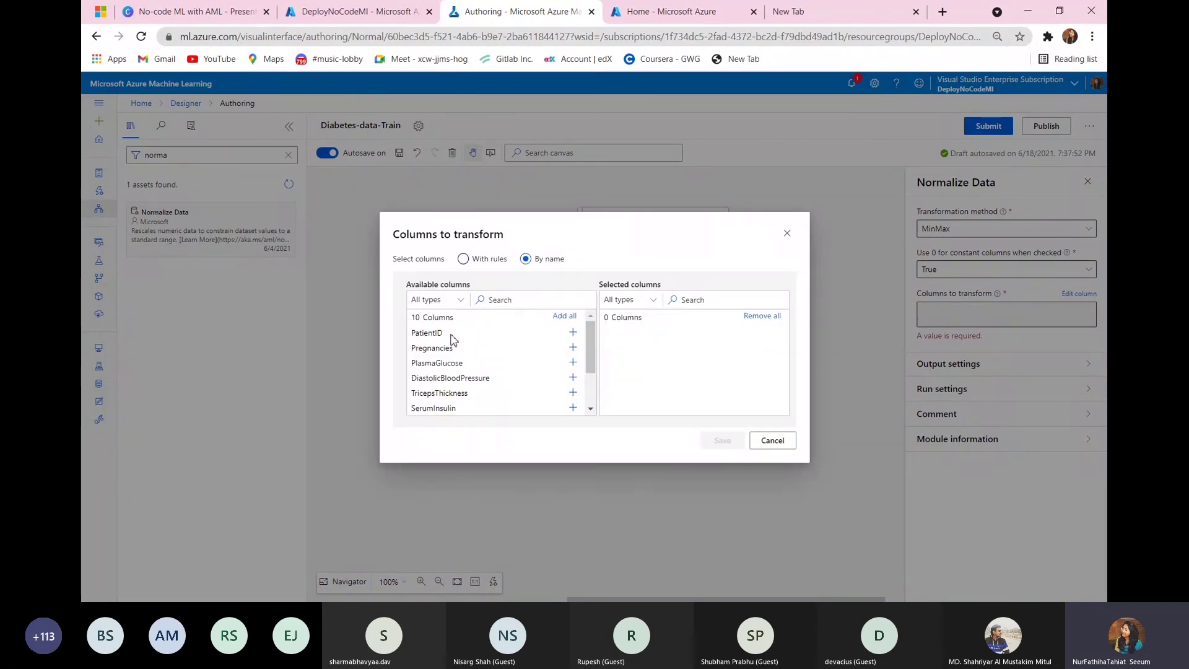
Select Pregnancies, PlasmaGlucose, DiastolicBloodPressure, TricepsThickness, SerumInsulin, BMI, DiabetesPedigree and Age as the columns to transform, and save the selection.
{"action": "left_click", "coordinate": [574, 348]}
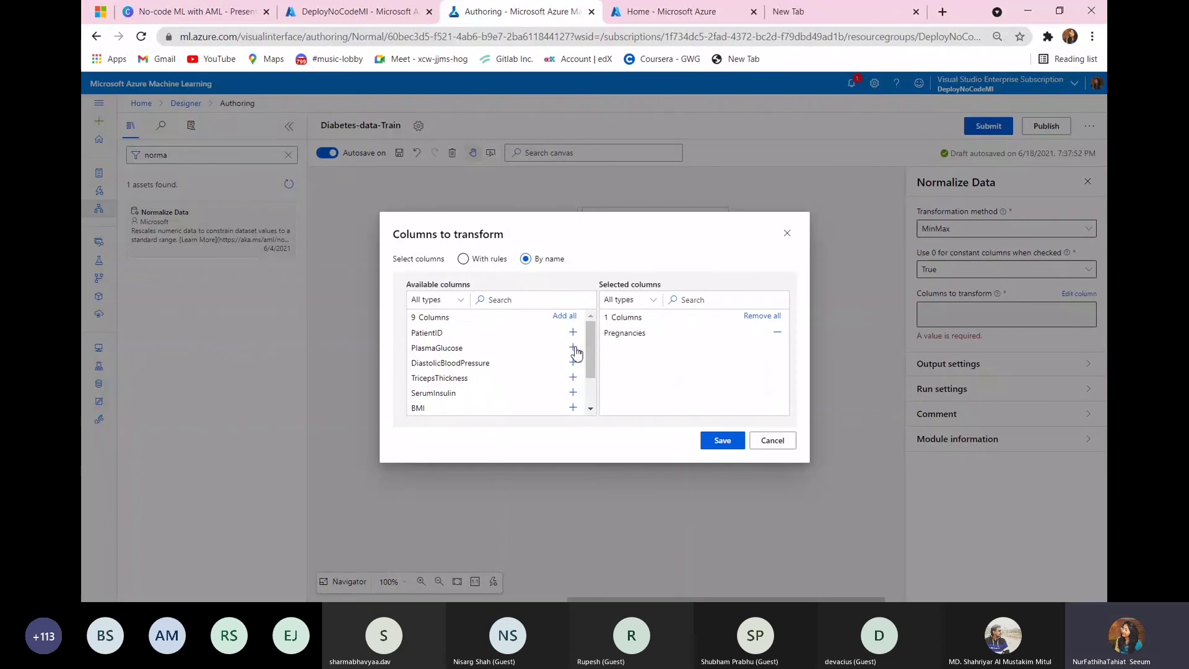
{"action": "left_click", "coordinate": [573, 348]}
{"action": "left_click", "coordinate": [573, 348]}
{"action": "left_click", "coordinate": [574, 348]}
{"action": "left_click", "coordinate": [573, 348]}
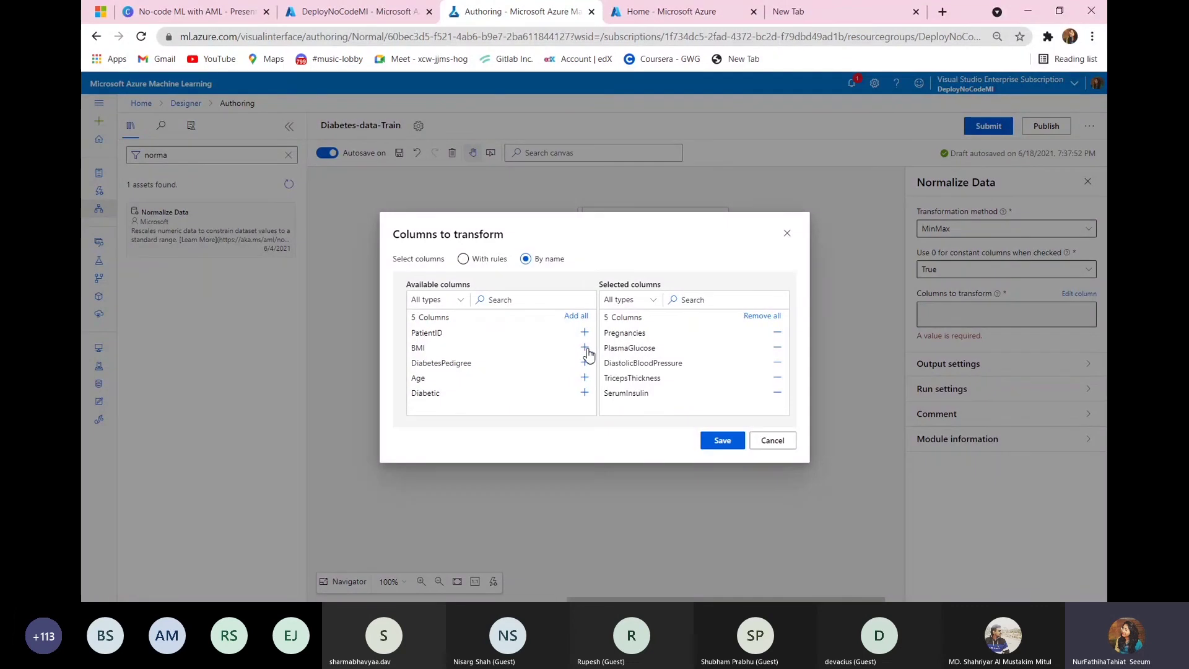
{"action": "left_click", "coordinate": [585, 348]}
{"action": "left_click", "coordinate": [585, 349]}
{"action": "left_click", "coordinate": [585, 349]}
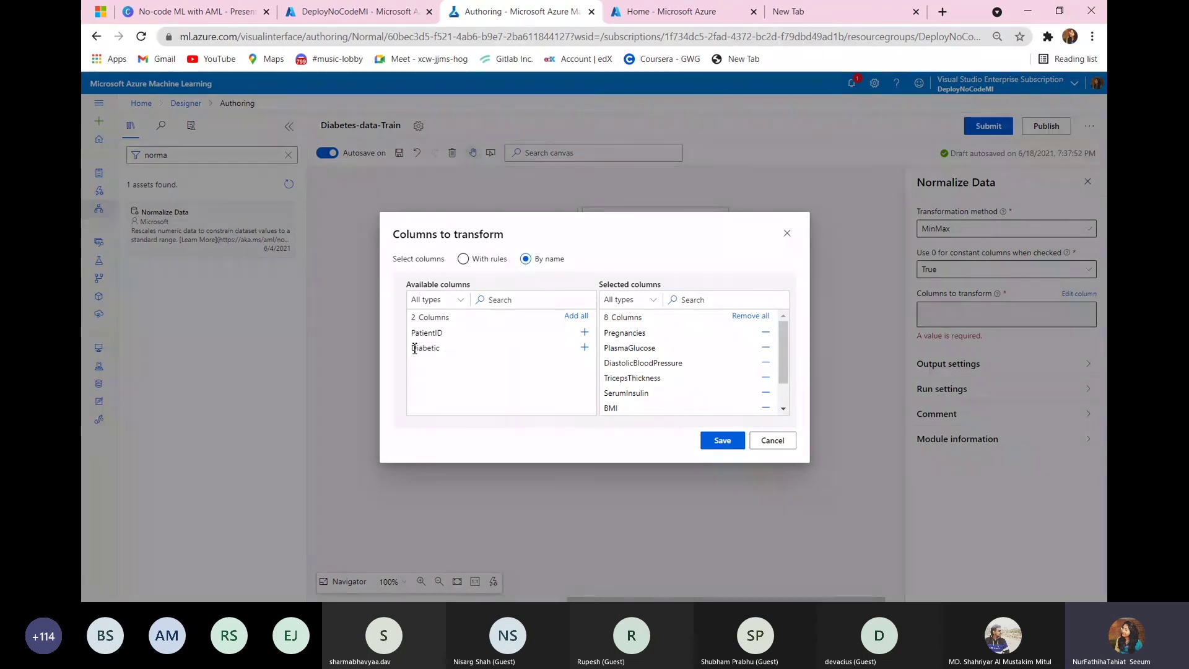
{"action": "left_click_drag", "start_coordinate": [413, 349], "coordinate": [438, 349]}
{"action": "left_click", "coordinate": [443, 349]}
{"action": "left_click", "coordinate": [739, 442]}
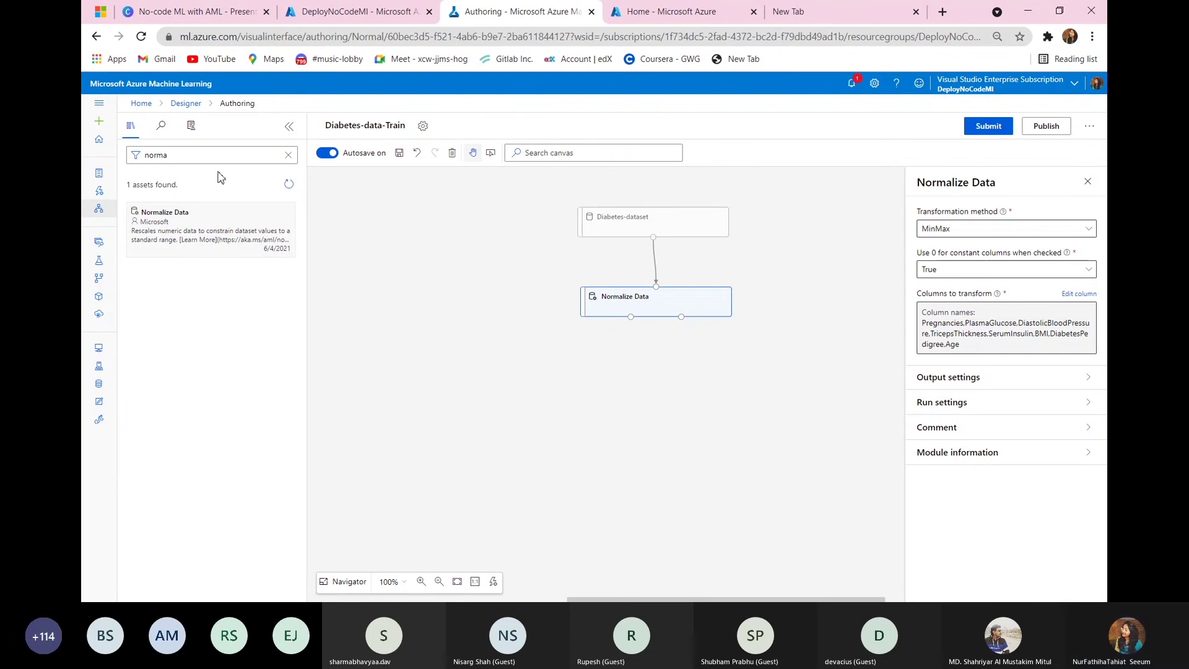
Add a Split Data module fed by Normalize Data's first output and set its first output dataset's row fraction to 0.7.
{"action": "left_click", "coordinate": [183, 157]}
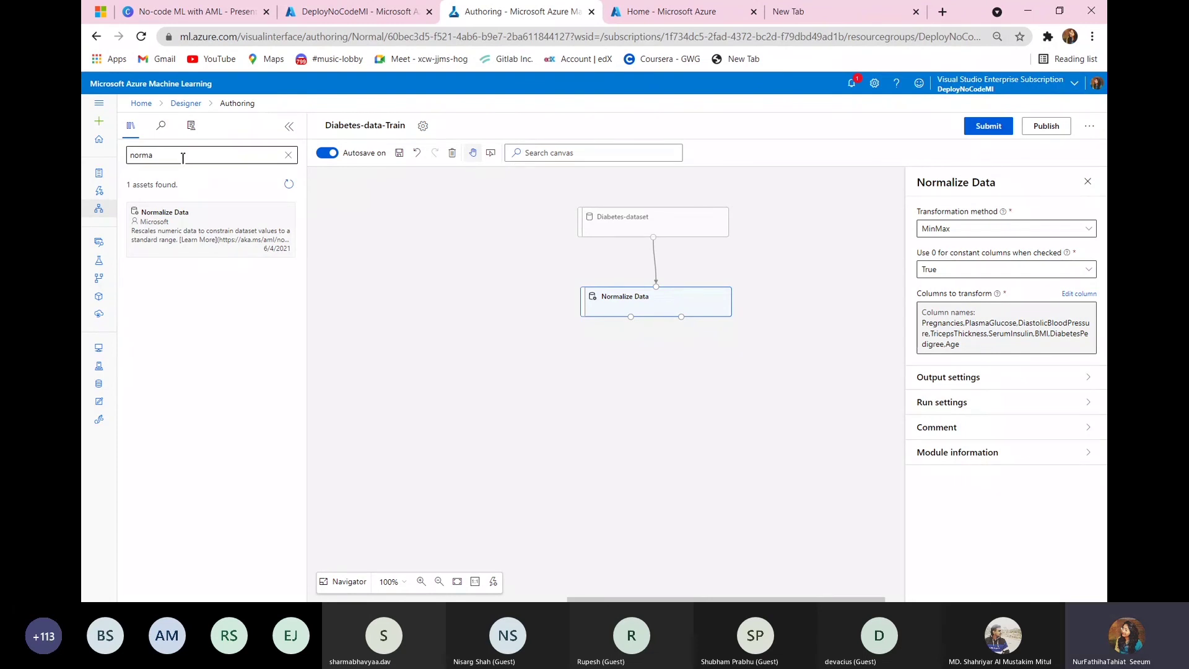
{"action": "key", "text": "ctrl+a"}
{"action": "type", "text": "s"}
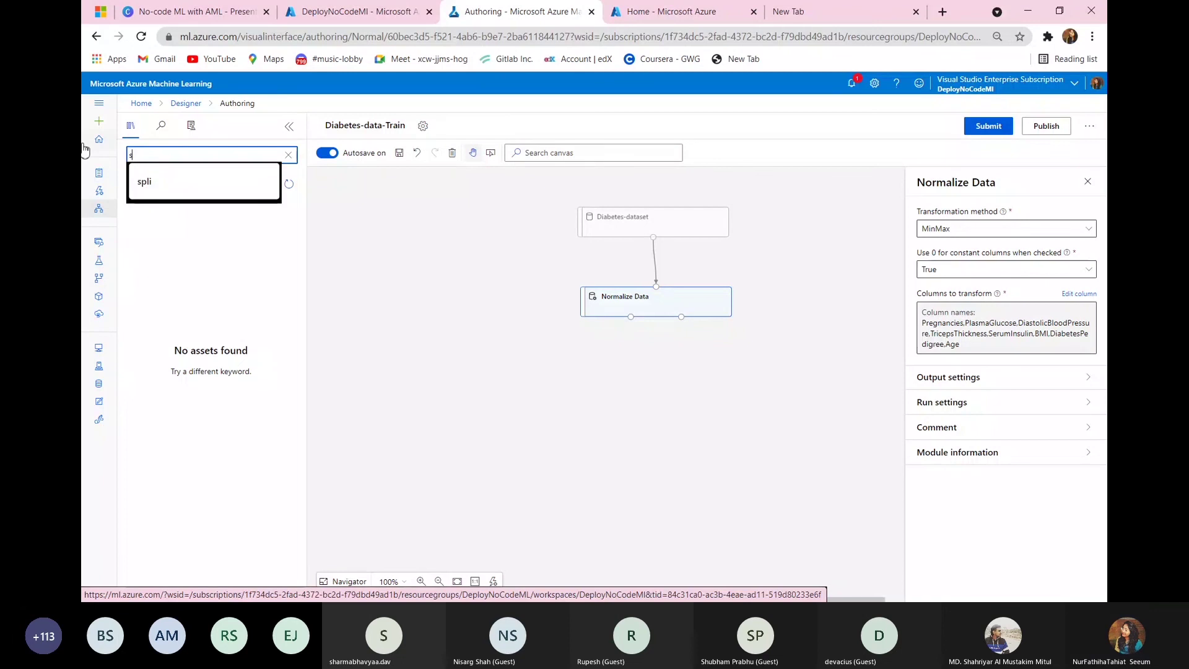
{"action": "left_click", "coordinate": [184, 182]}
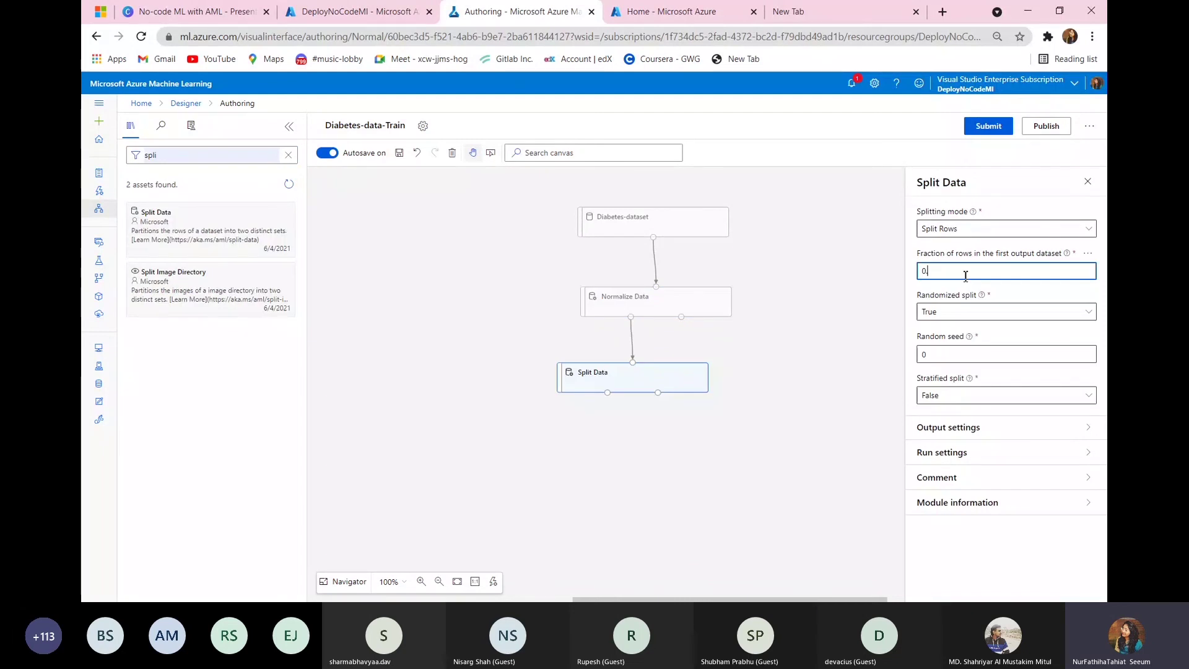
{"action": "type", "text": "7"}
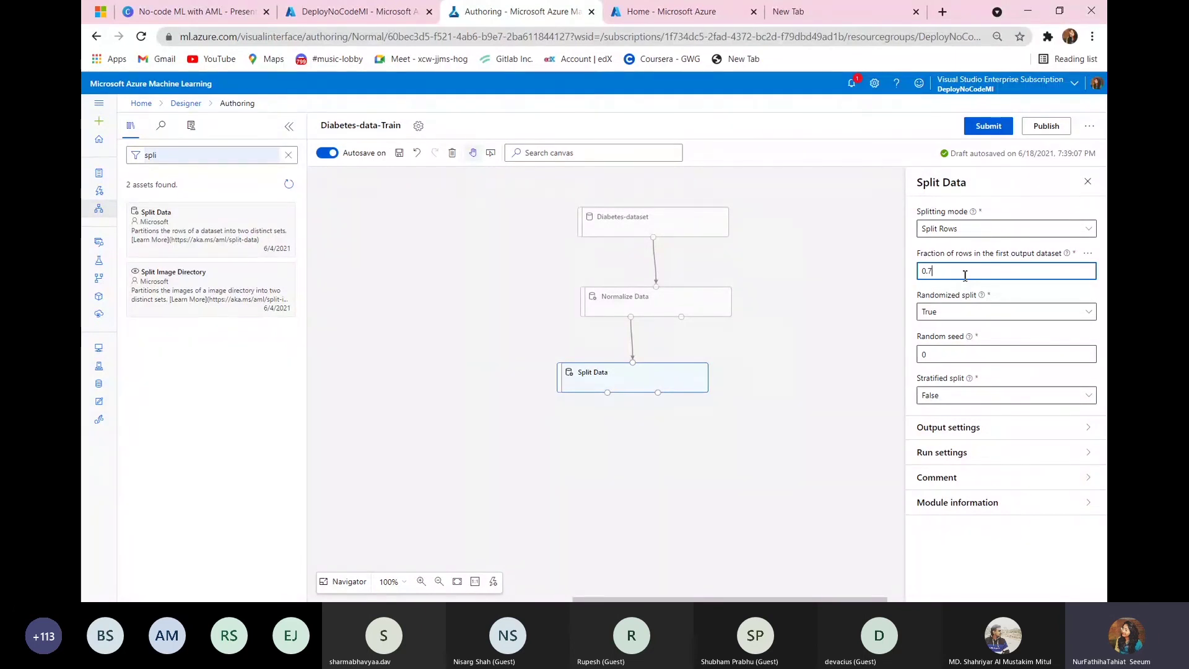
{"action": "left_click", "coordinate": [901, 312]}
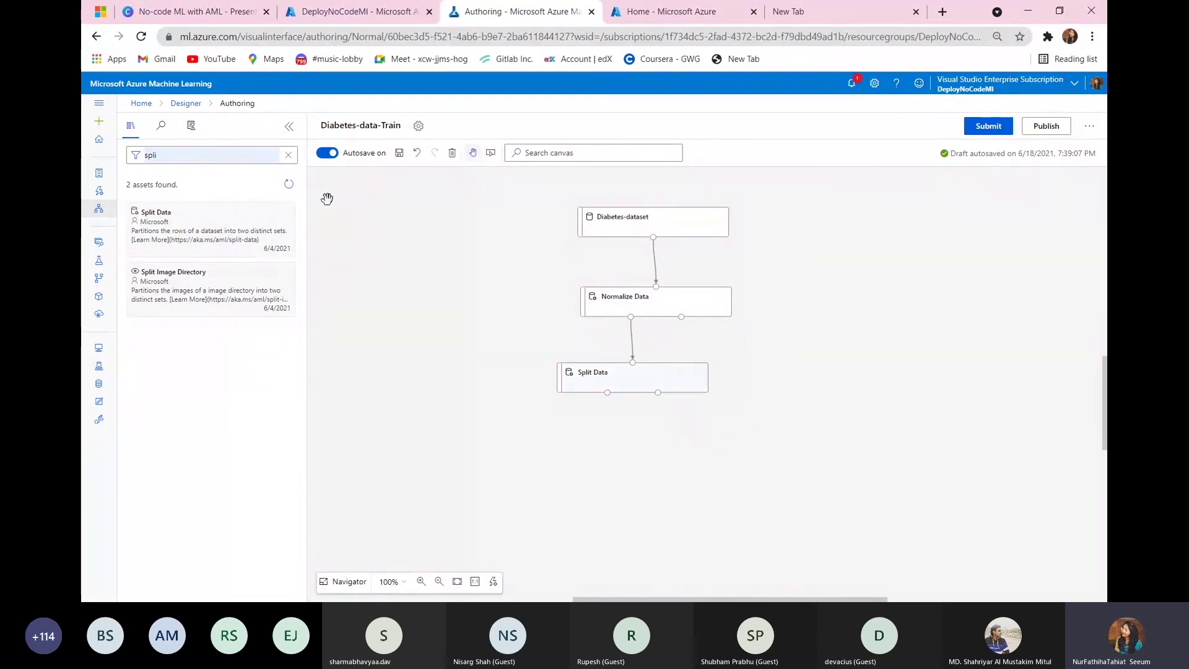
Add a Train Model module below Split Data and connect Split Data's first output to its second input.
{"action": "left_click_drag", "start_coordinate": [156, 155], "coordinate": [95, 156]}
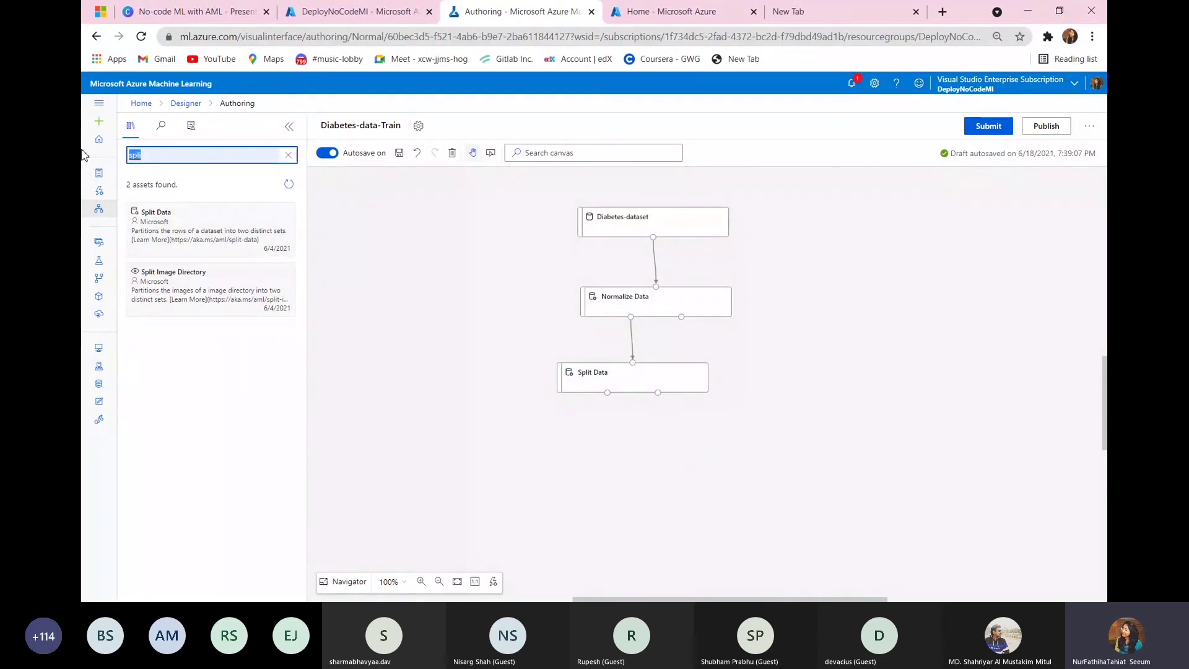
{"action": "type", "text": "train"}
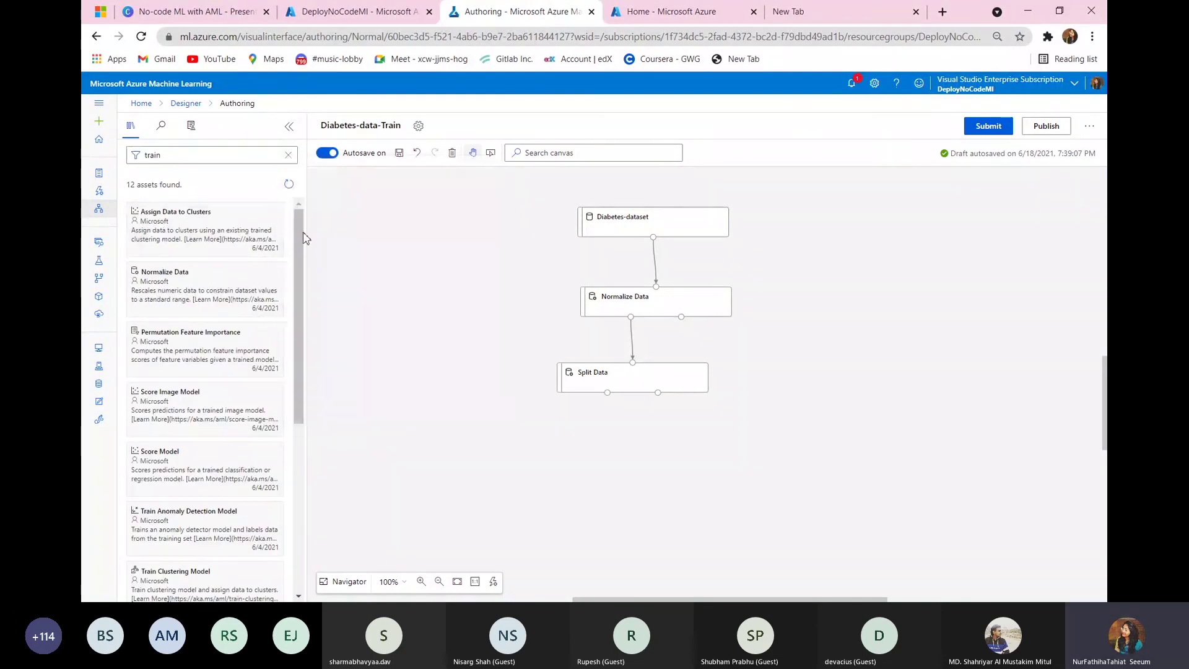
{"action": "left_click_drag", "start_coordinate": [306, 237], "coordinate": [301, 319]}
{"action": "left_click_drag", "start_coordinate": [188, 485], "coordinate": [560, 444]}
{"action": "left_click", "coordinate": [560, 444]}
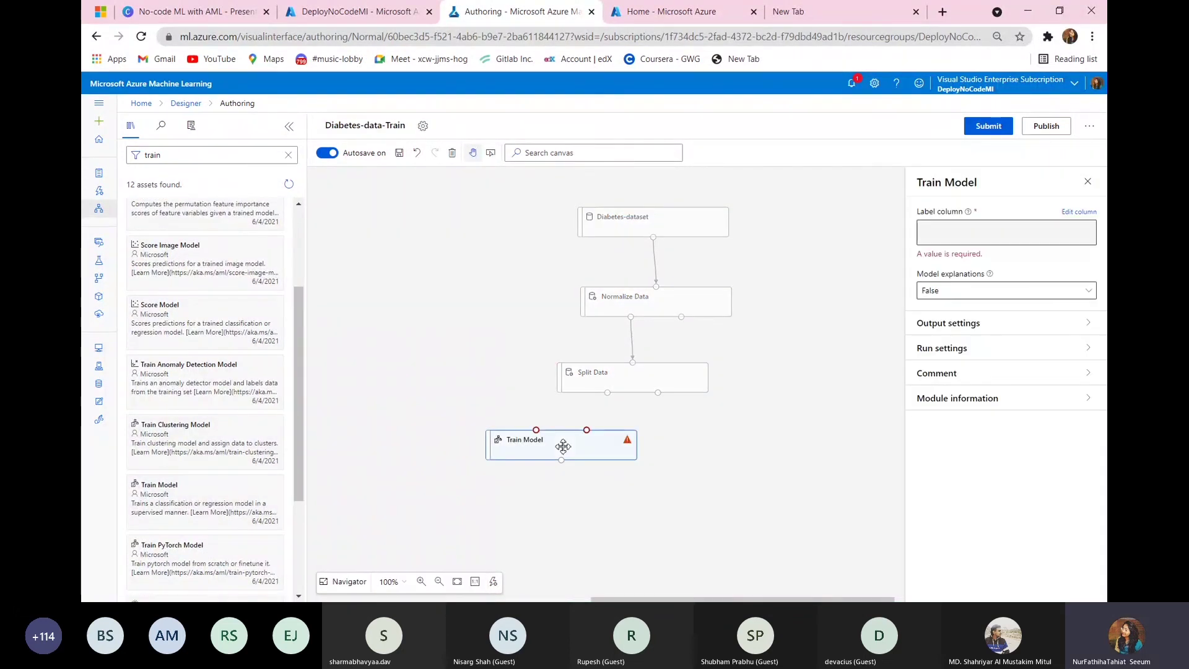
{"action": "left_click", "coordinate": [676, 461]}
{"action": "left_click_drag", "start_coordinate": [607, 393], "coordinate": [587, 429]}
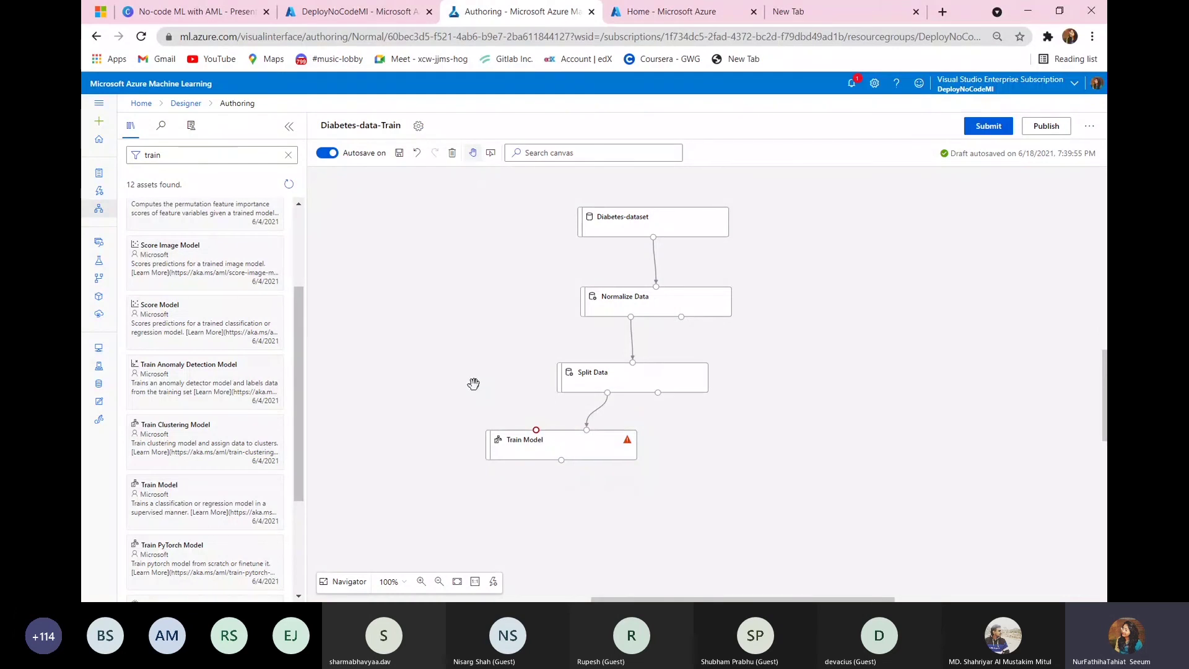
Visualize Diabetes-dataset again, review its feature columns and the Diabetic column, then close the visualization.
{"action": "left_click", "coordinate": [699, 221]}
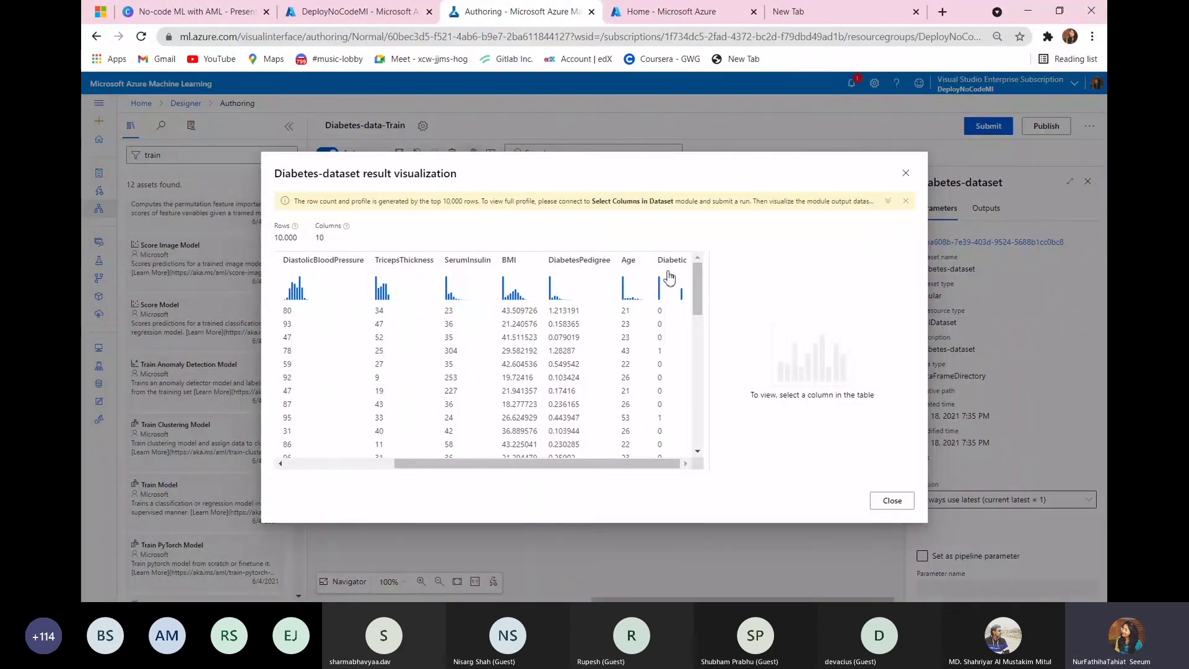
{"action": "scroll", "coordinate": [675, 304], "scroll_direction": "left", "scroll_amount": 5}
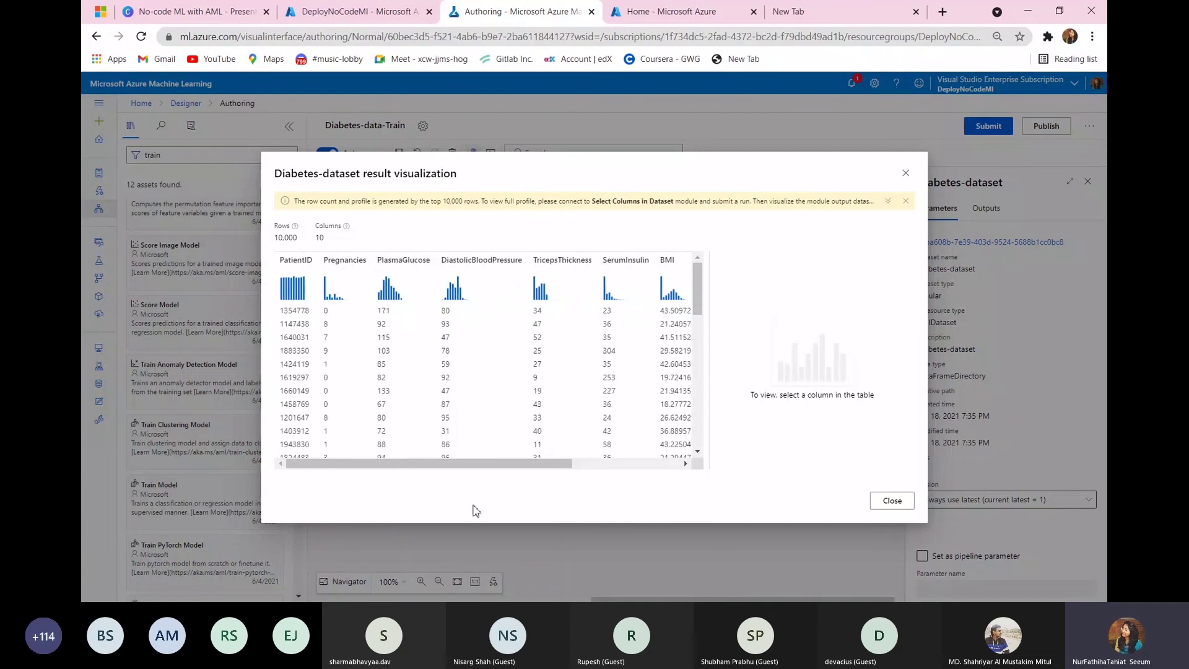
{"action": "left_click_drag", "start_coordinate": [543, 466], "coordinate": [717, 475]}
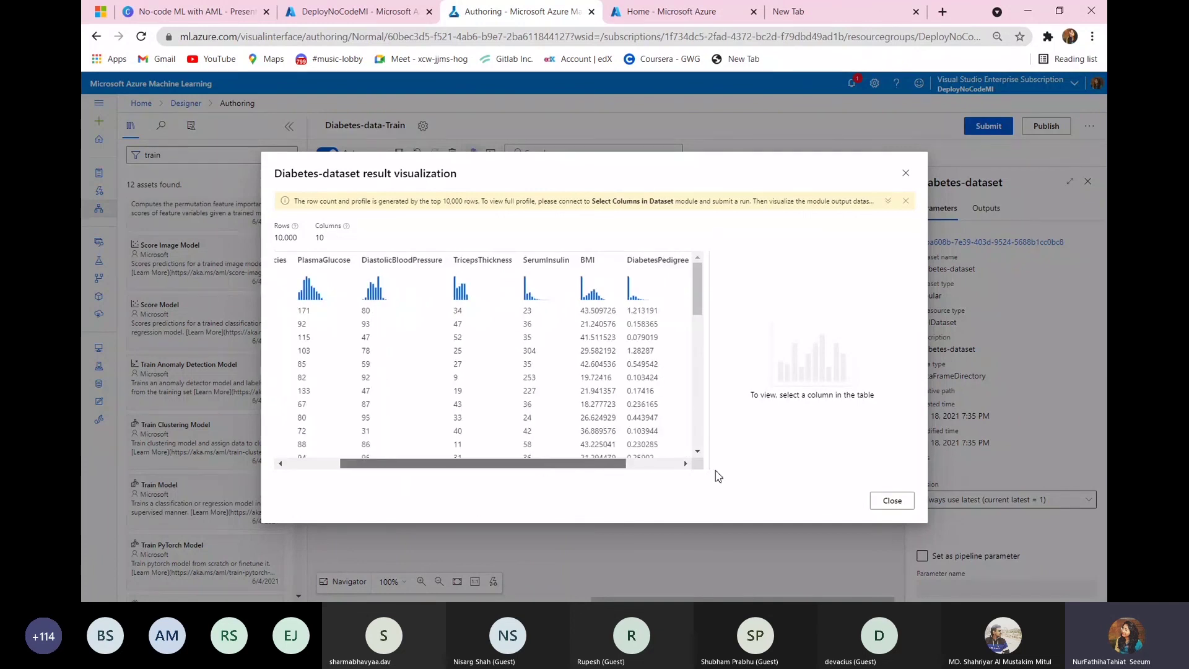
{"action": "scroll", "coordinate": [663, 315], "scroll_direction": "right", "scroll_amount": 3}
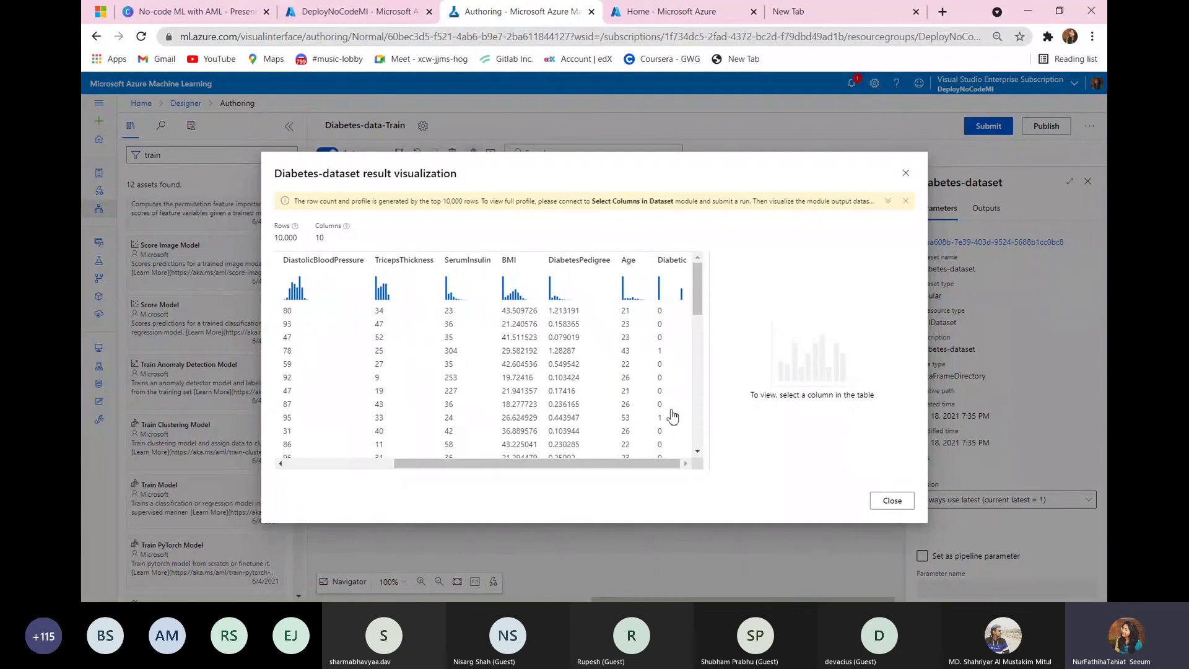
{"action": "left_click", "coordinate": [906, 173]}
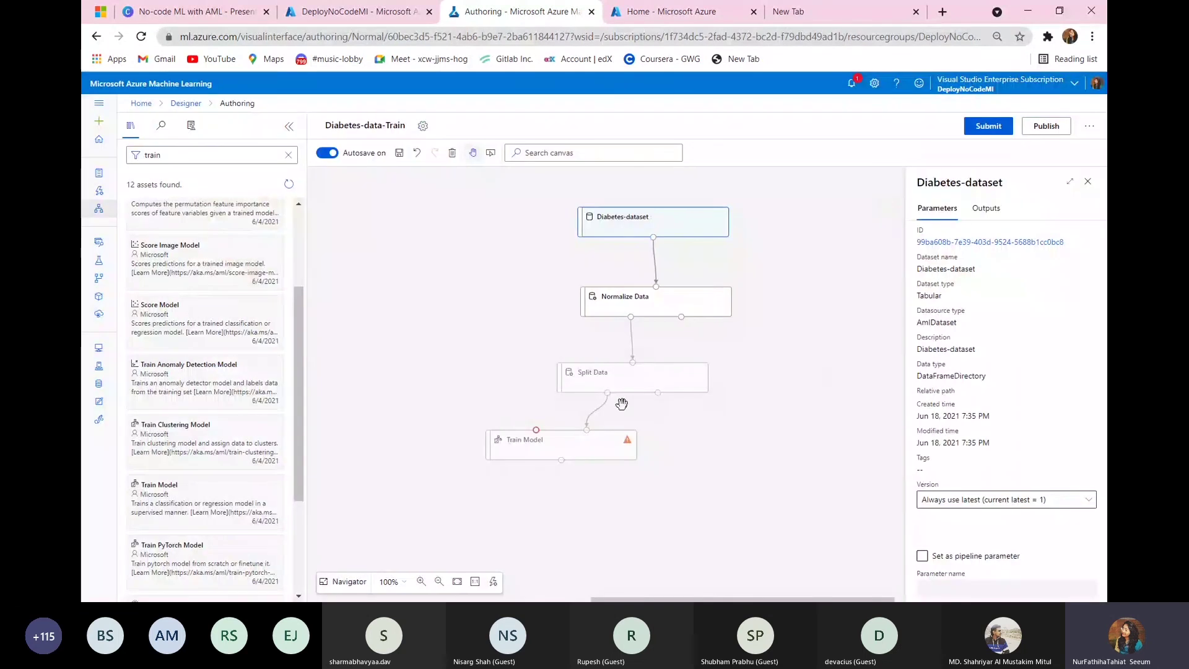
Clear the asset search and browse the regression, clustering and classification modules under Machine Learning Algorithms.
{"action": "left_click", "coordinate": [288, 155]}
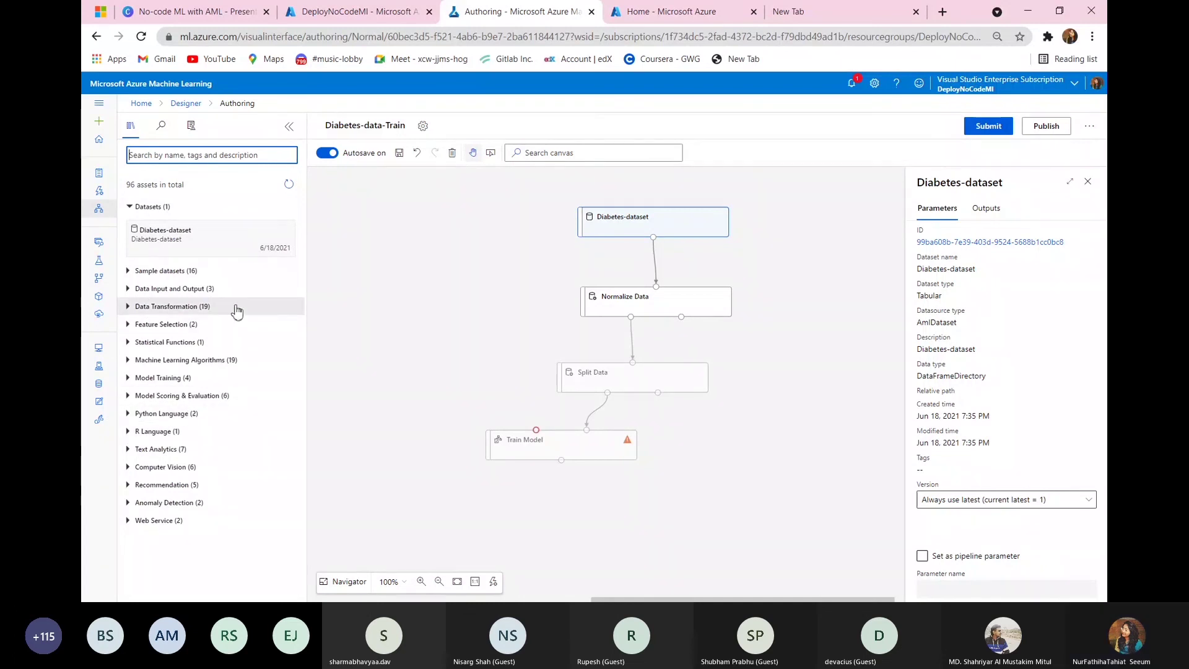
{"action": "left_click", "coordinate": [198, 365]}
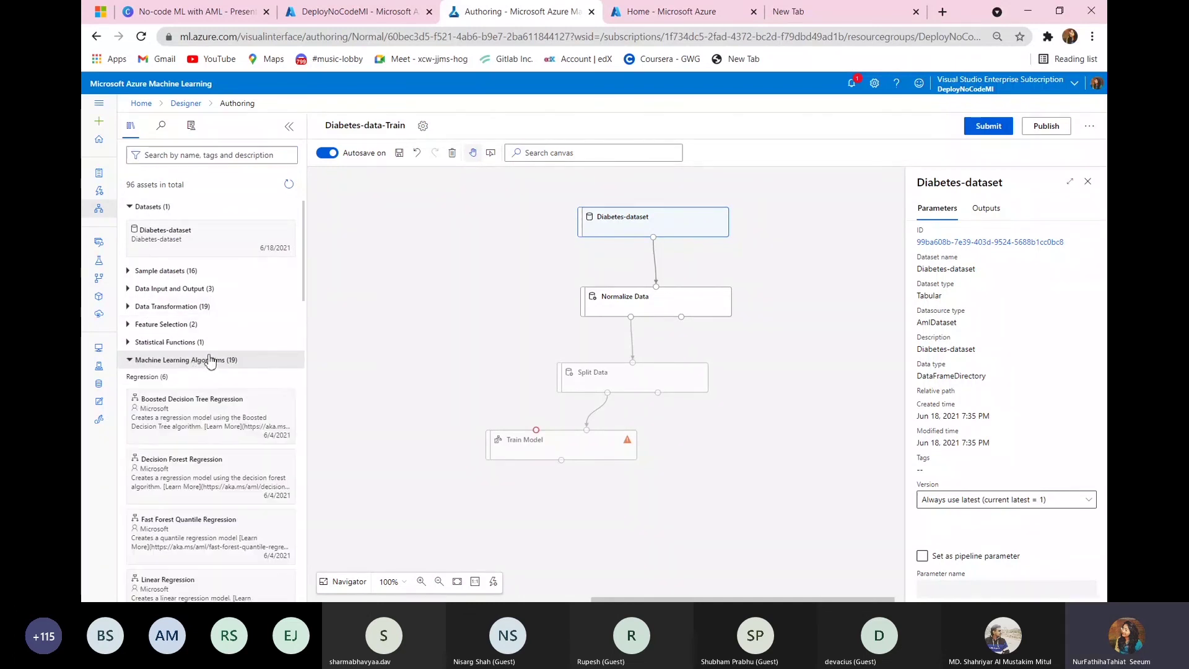
{"action": "mouse_move", "coordinate": [232, 399]}
{"action": "key", "text": "Down"}
{"action": "key", "text": "Down"}
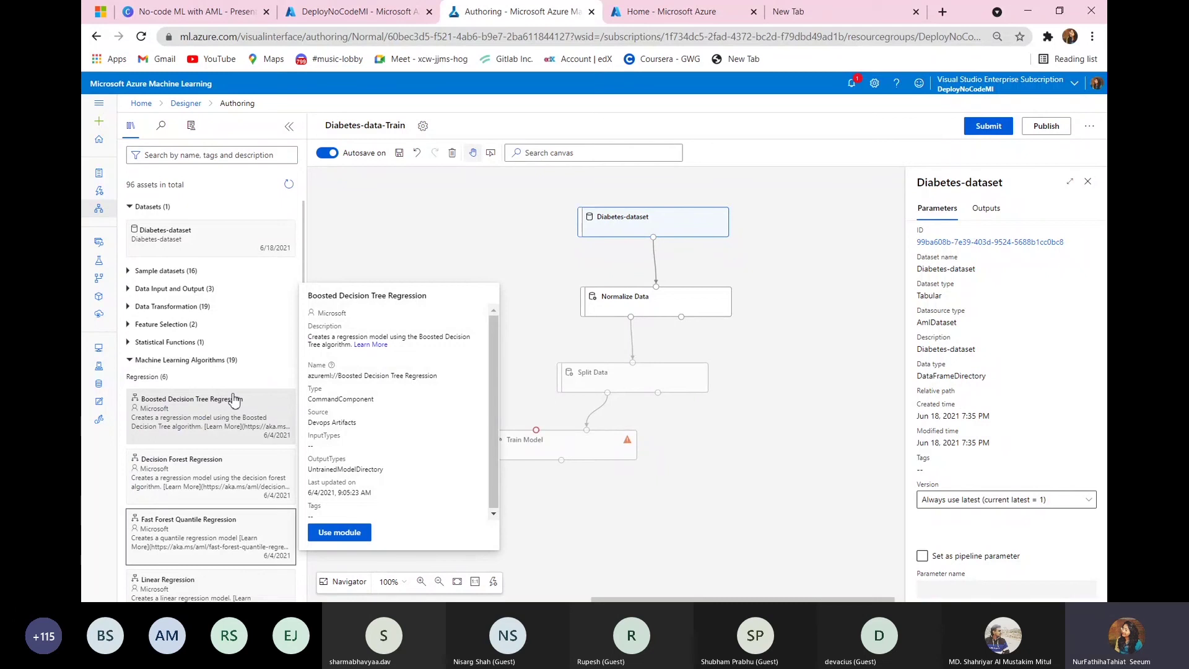
{"action": "key", "text": "Down"}
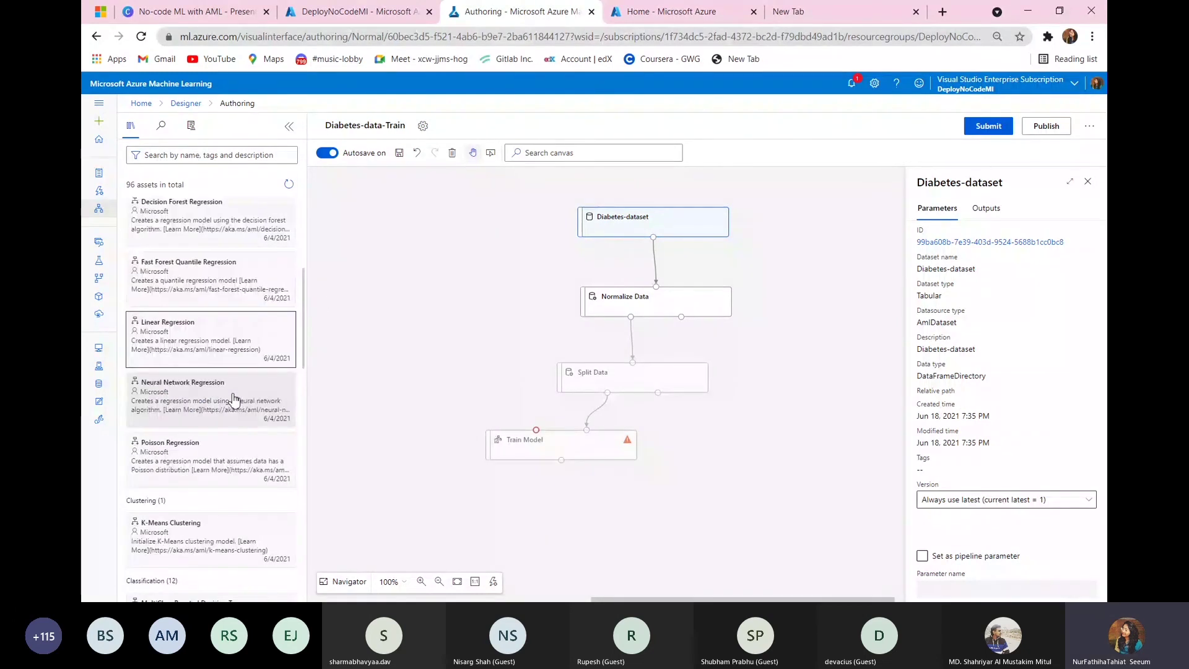
Find the Two-Class Logistic Regression module, place it beside Split Data and connect it to Train Model's first input.
{"action": "left_click", "coordinate": [207, 156]}
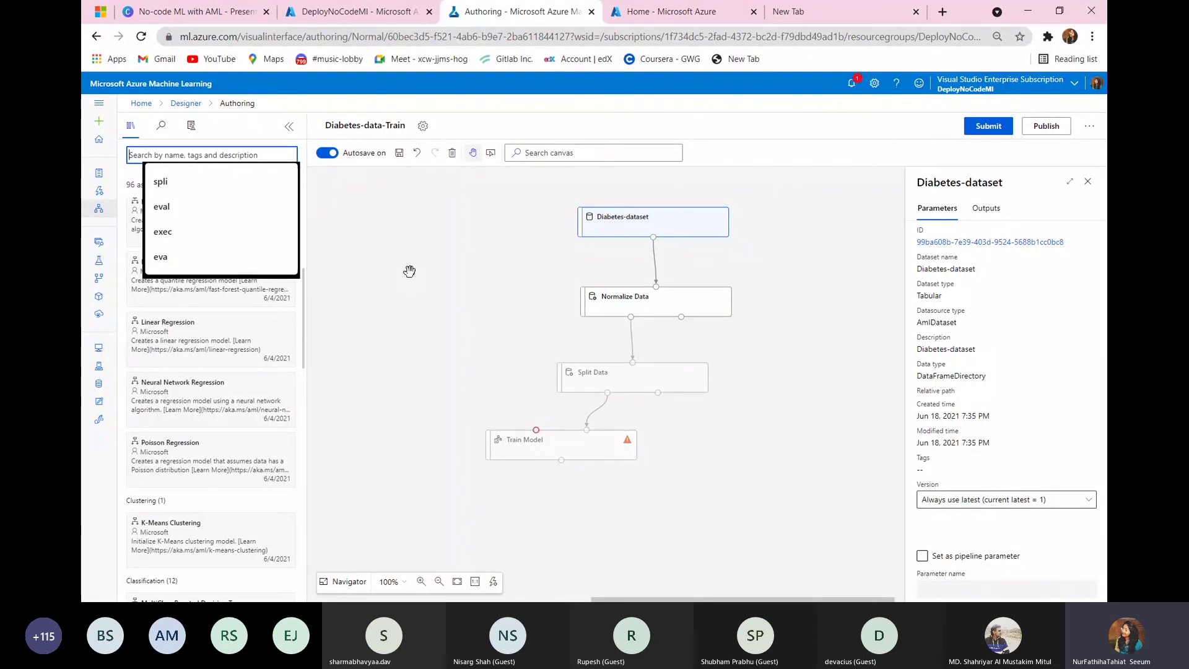
{"action": "type", "text": "two "}
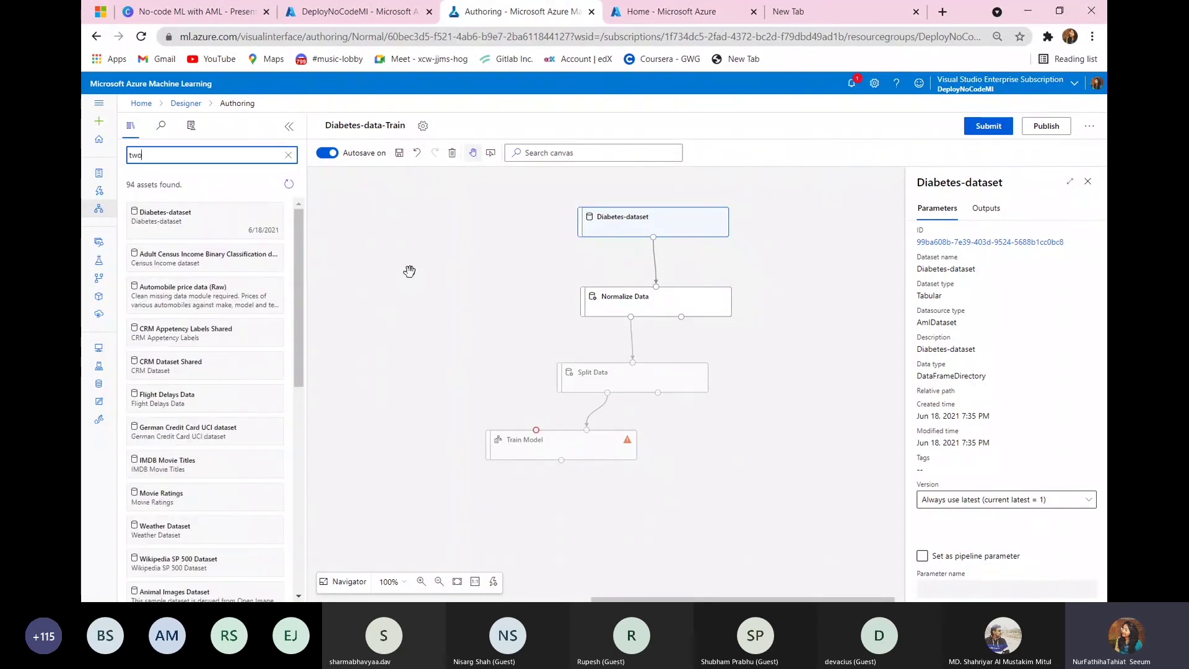
{"action": "type", "text": "Cl"}
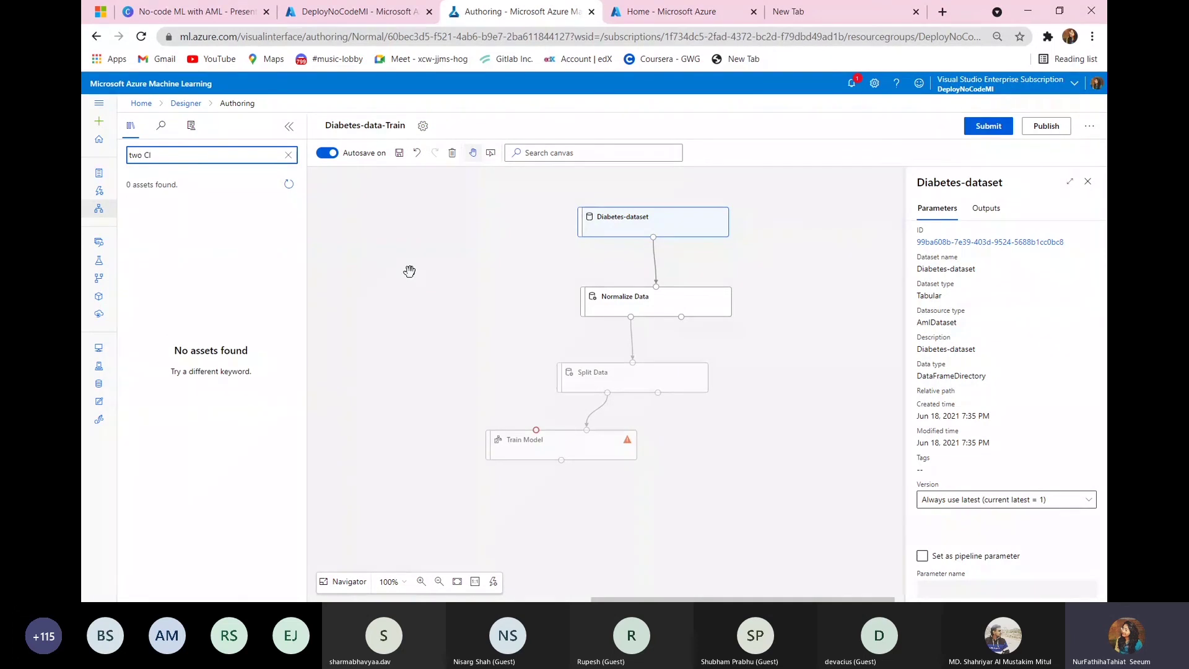
{"action": "key", "text": "BackSpace"}
{"action": "key", "text": "BackSpace"}
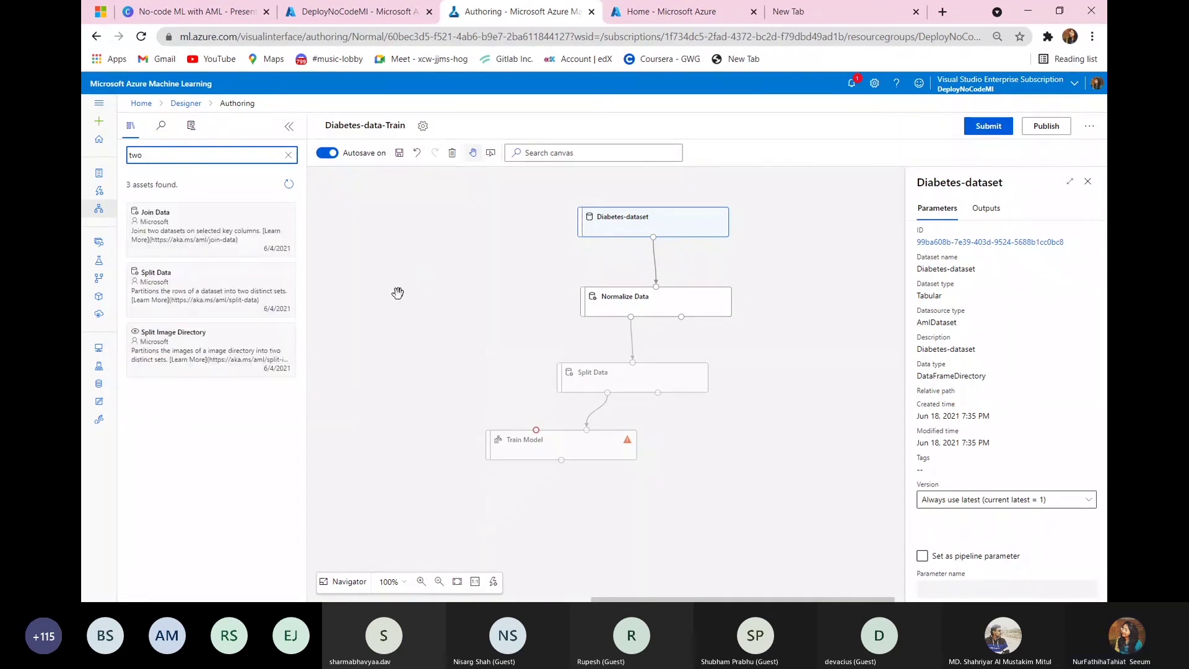
{"action": "key", "text": "BackSpace"}
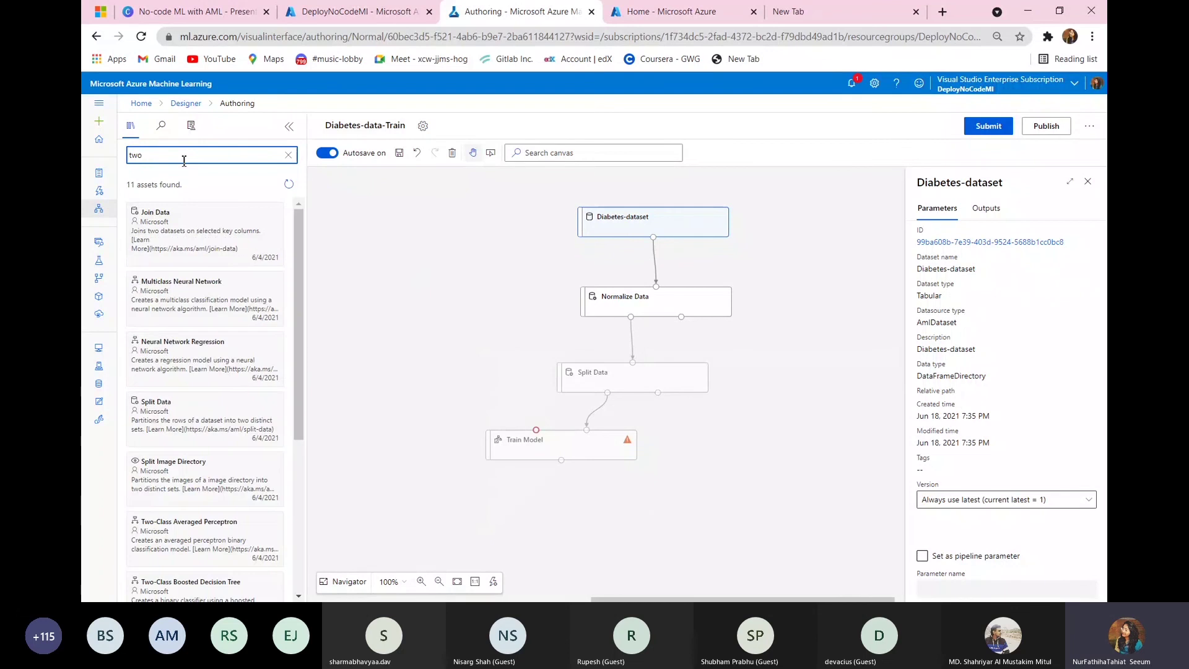
{"action": "left_click_drag", "start_coordinate": [300, 237], "coordinate": [307, 384]}
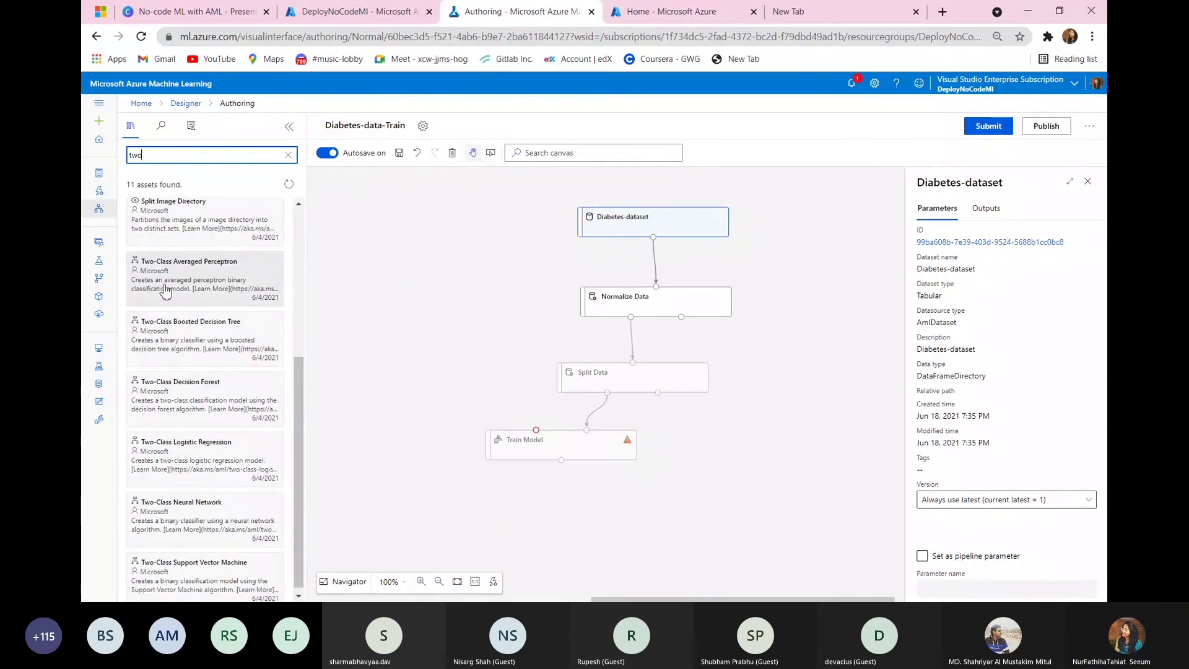
{"action": "mouse_move", "coordinate": [189, 456]}
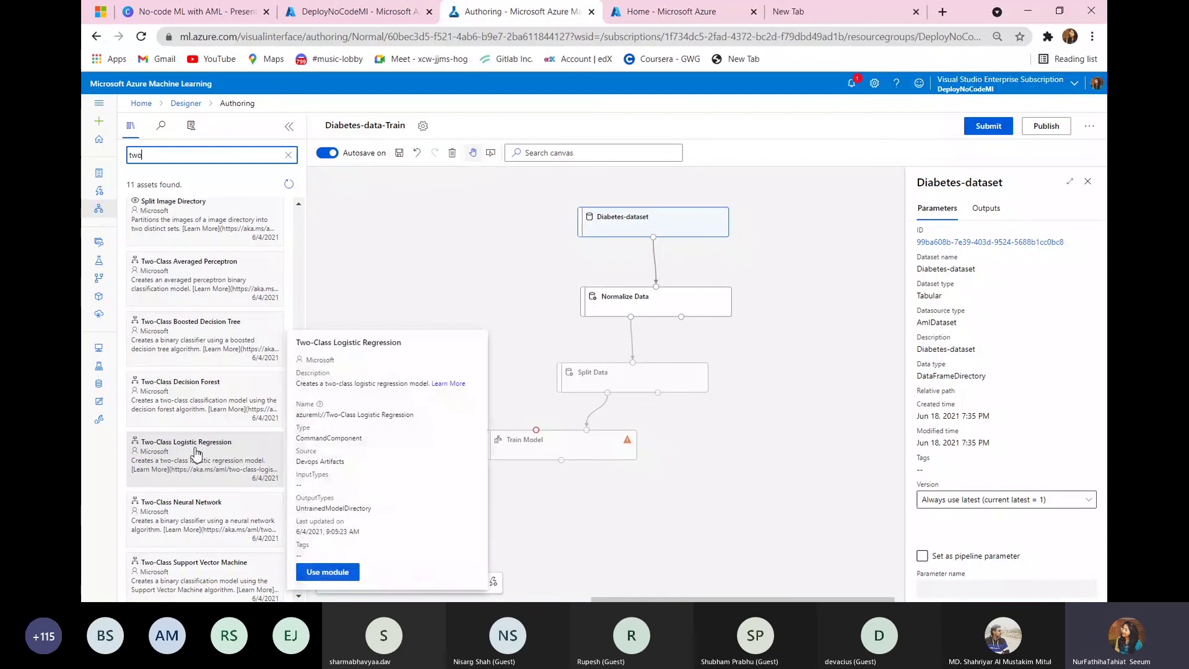
{"action": "left_click_drag", "start_coordinate": [171, 455], "coordinate": [444, 379]}
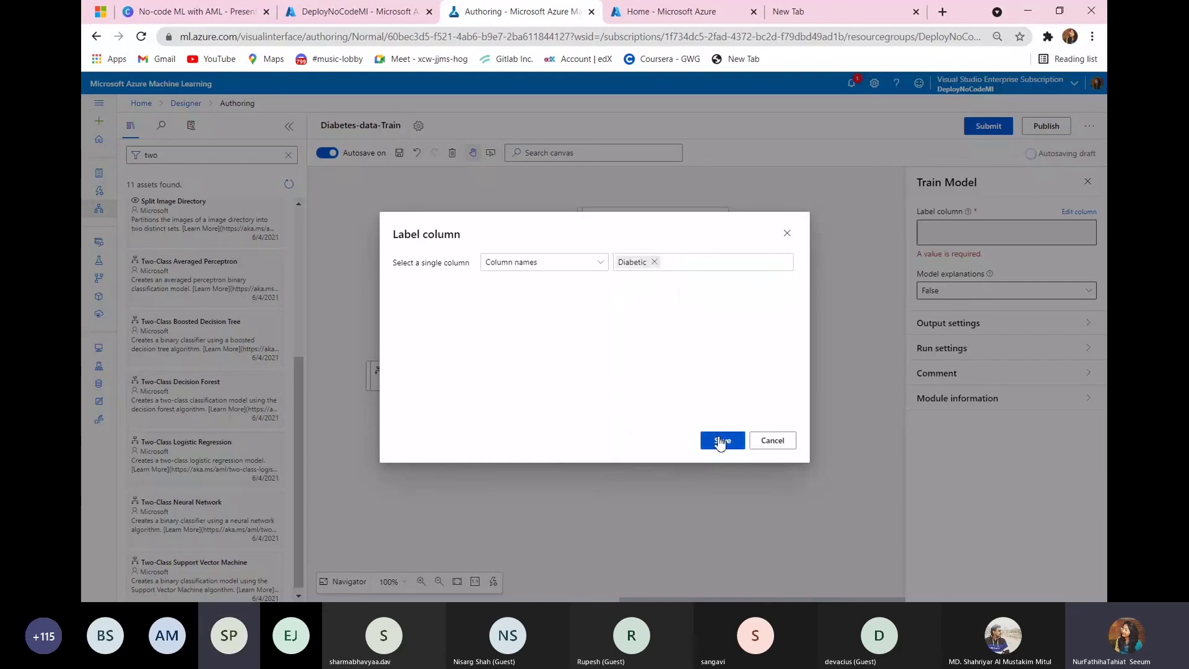
Set the label column of Train Model to Diabetic and save it.
{"action": "left_click", "coordinate": [720, 441]}
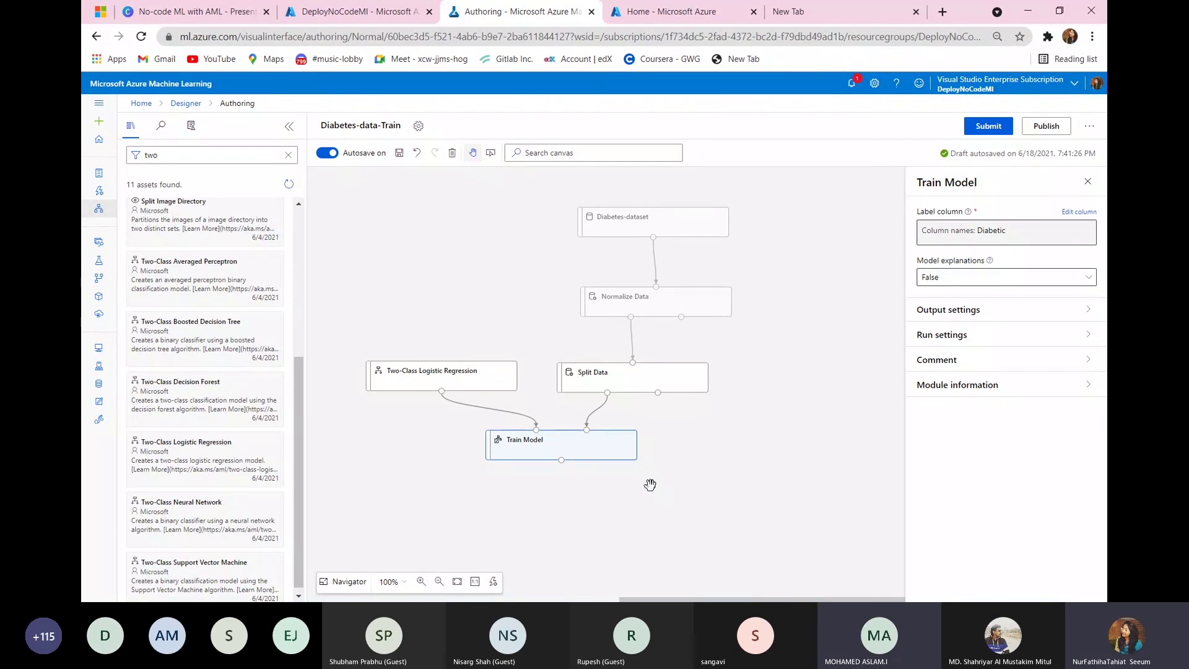
Review the Normalize Data module's transformation settings, close the empty browser tab and clear the module selection.
{"action": "left_click", "coordinate": [699, 298]}
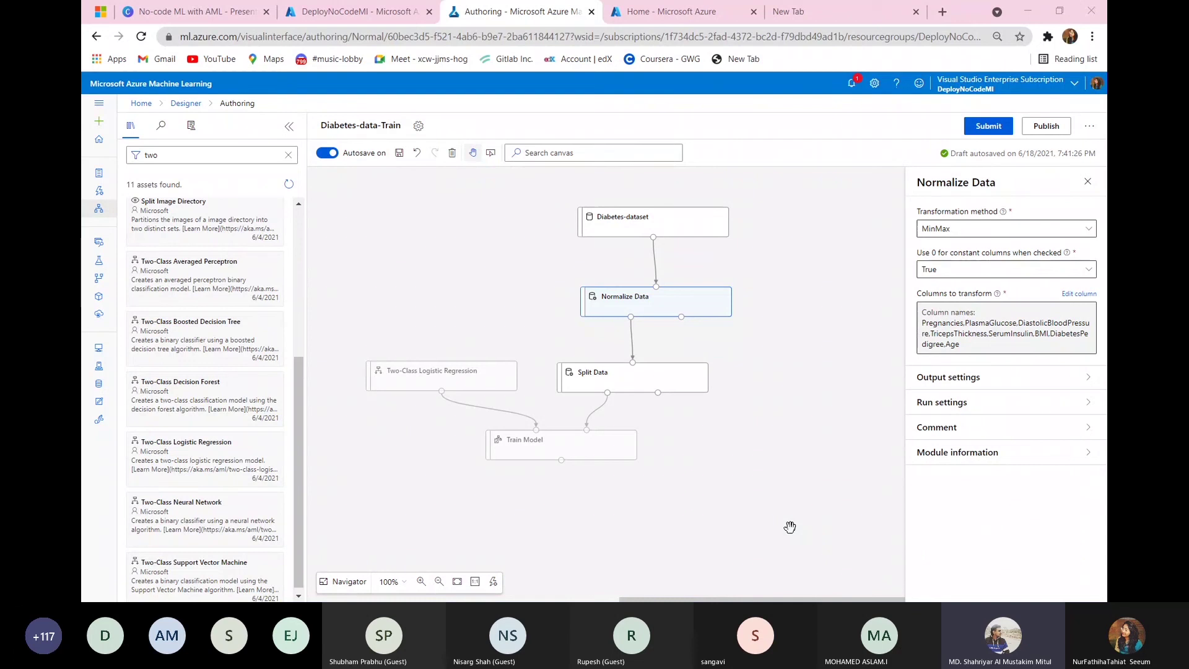
{"action": "left_click", "coordinate": [916, 12]}
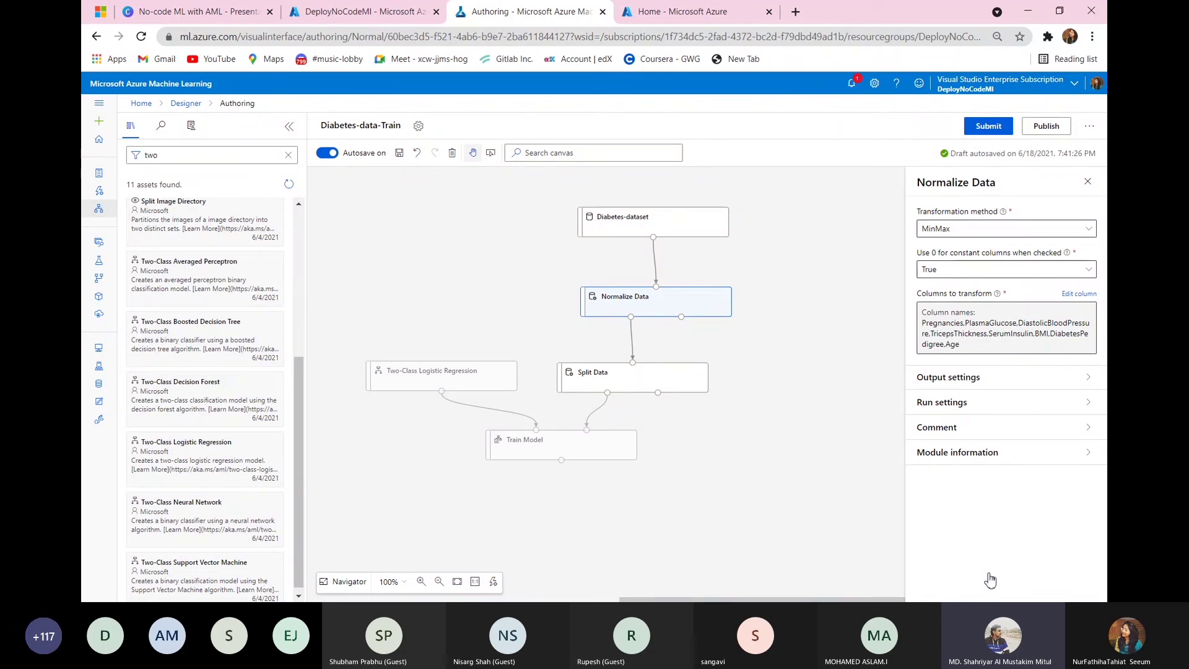
{"action": "left_click", "coordinate": [838, 559]}
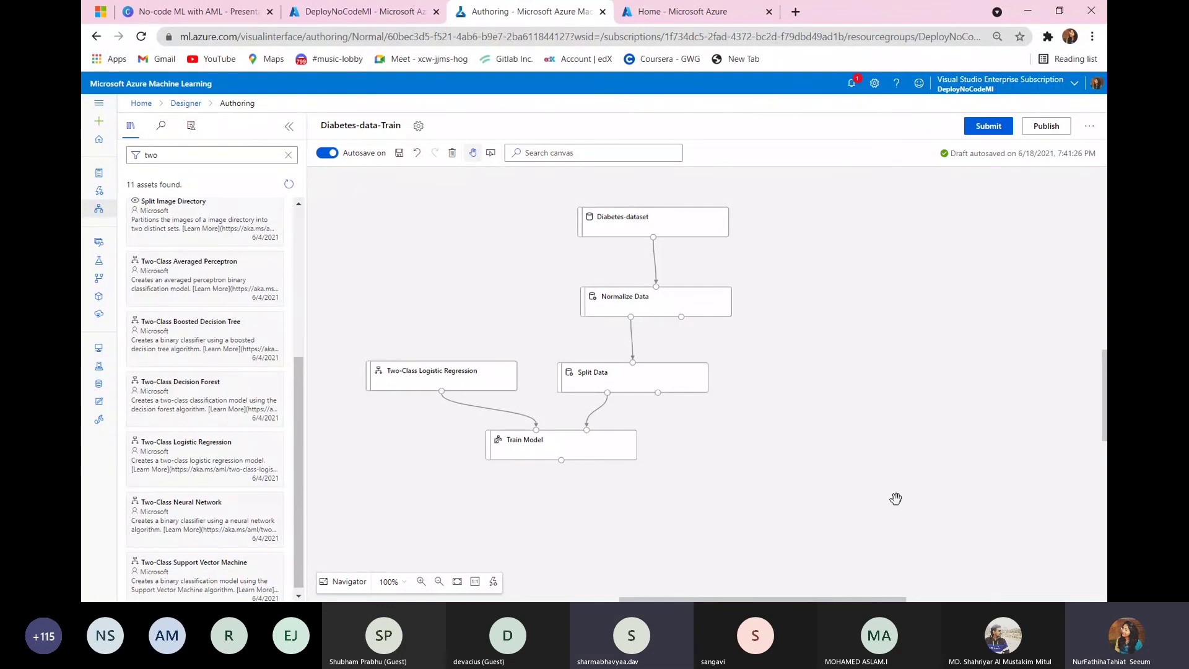
Find the Score Model module, place it below Train Model and connect it to Train Model's output and Split Data's second output.
{"action": "double_click", "coordinate": [150, 155]}
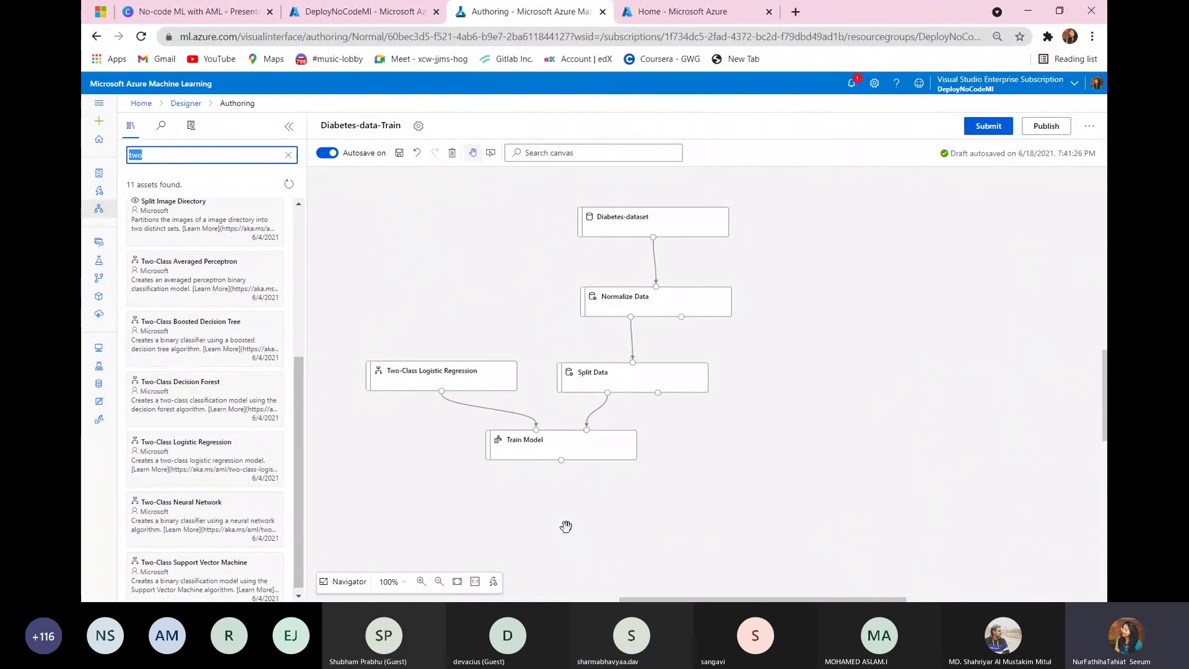
{"action": "key", "text": "BackSpace"}
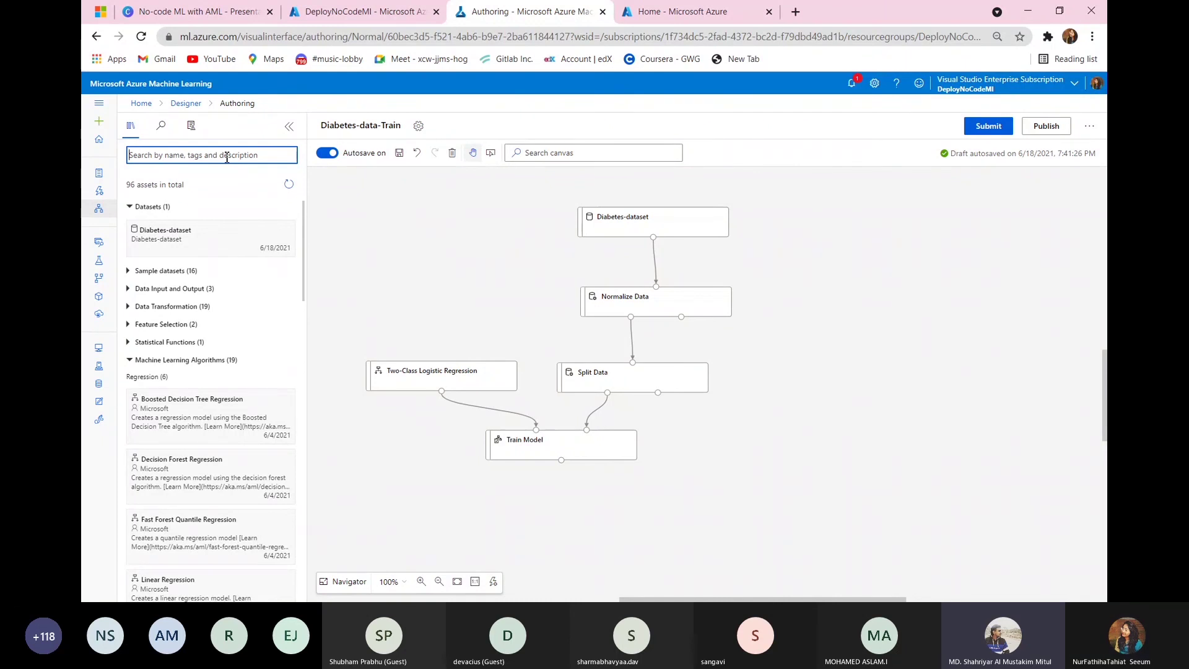
{"action": "type", "text": "score"}
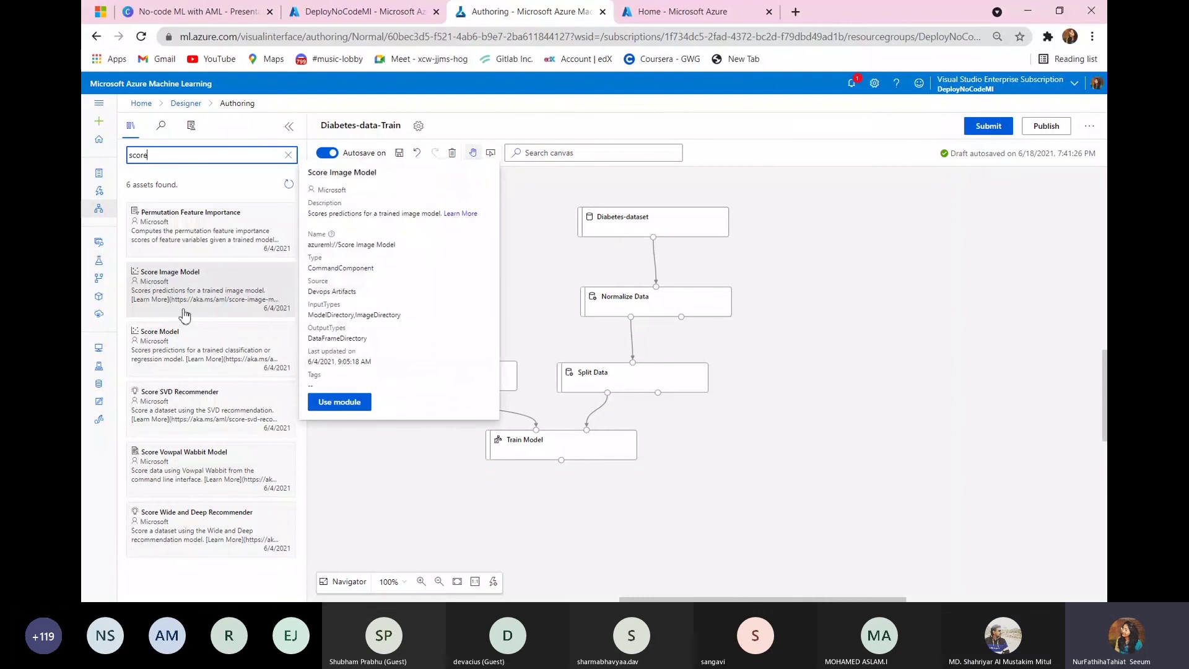
{"action": "left_click_drag", "start_coordinate": [273, 340], "coordinate": [563, 507]}
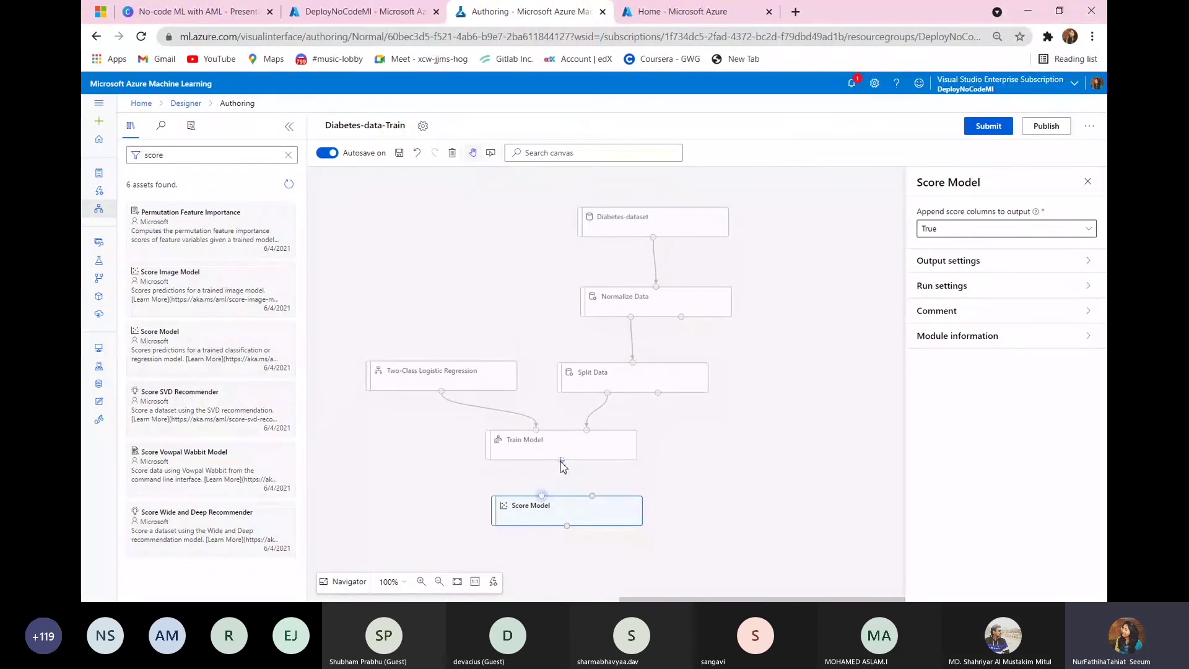
{"action": "left_click_drag", "start_coordinate": [562, 461], "coordinate": [645, 521]}
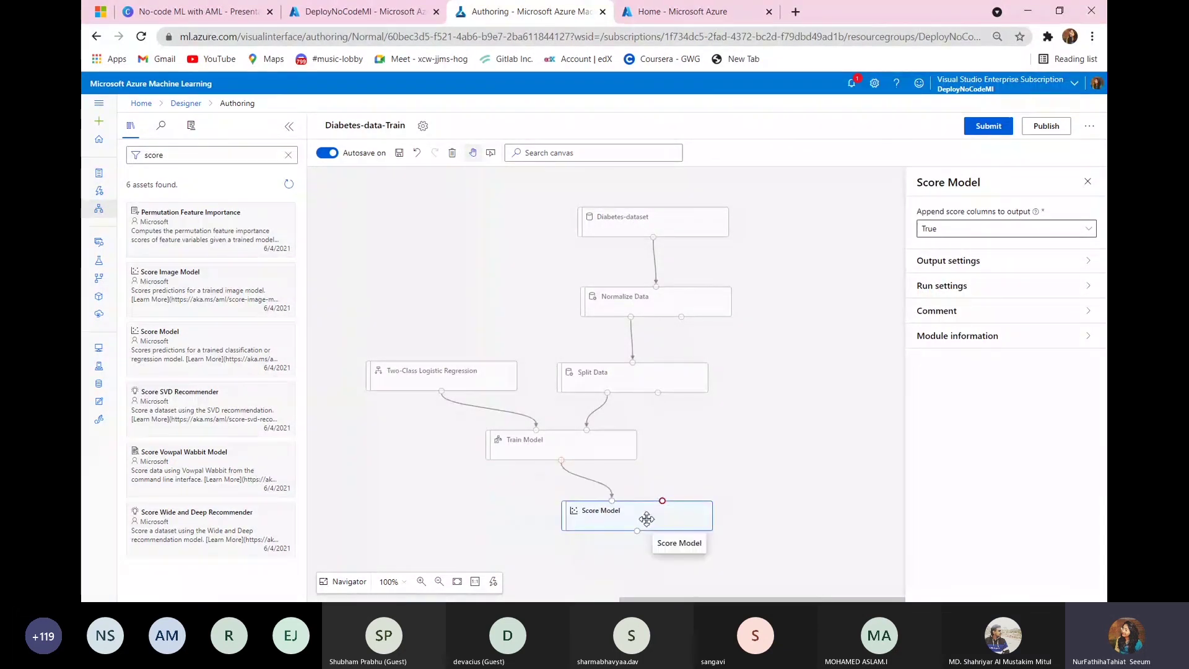
{"action": "left_click_drag", "start_coordinate": [658, 392], "coordinate": [662, 501]}
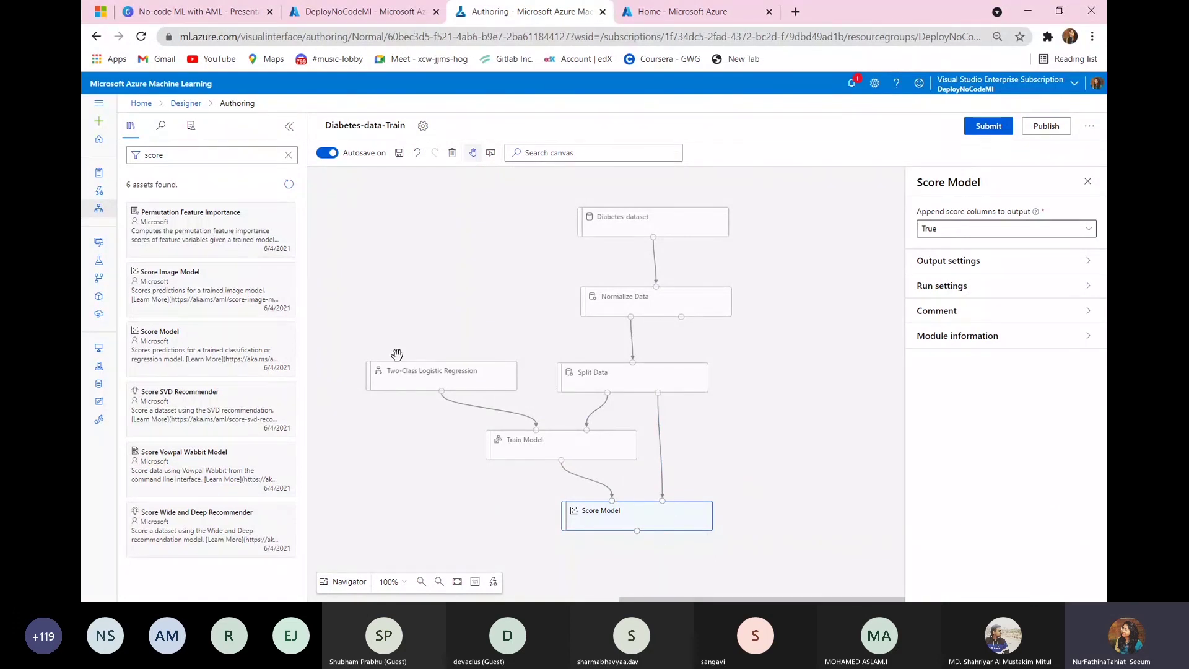
Find the Evaluate Model module, place it below Score Model and connect Score Model's output to its first input.
{"action": "double_click", "coordinate": [208, 156]}
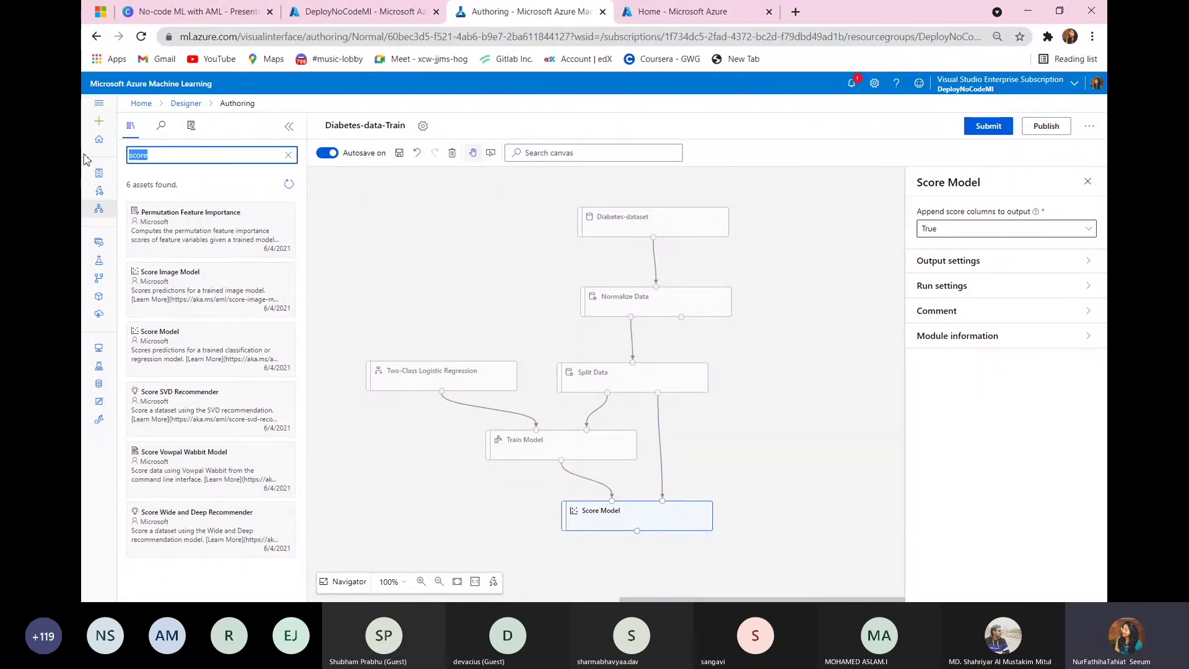
{"action": "type", "text": "eva"}
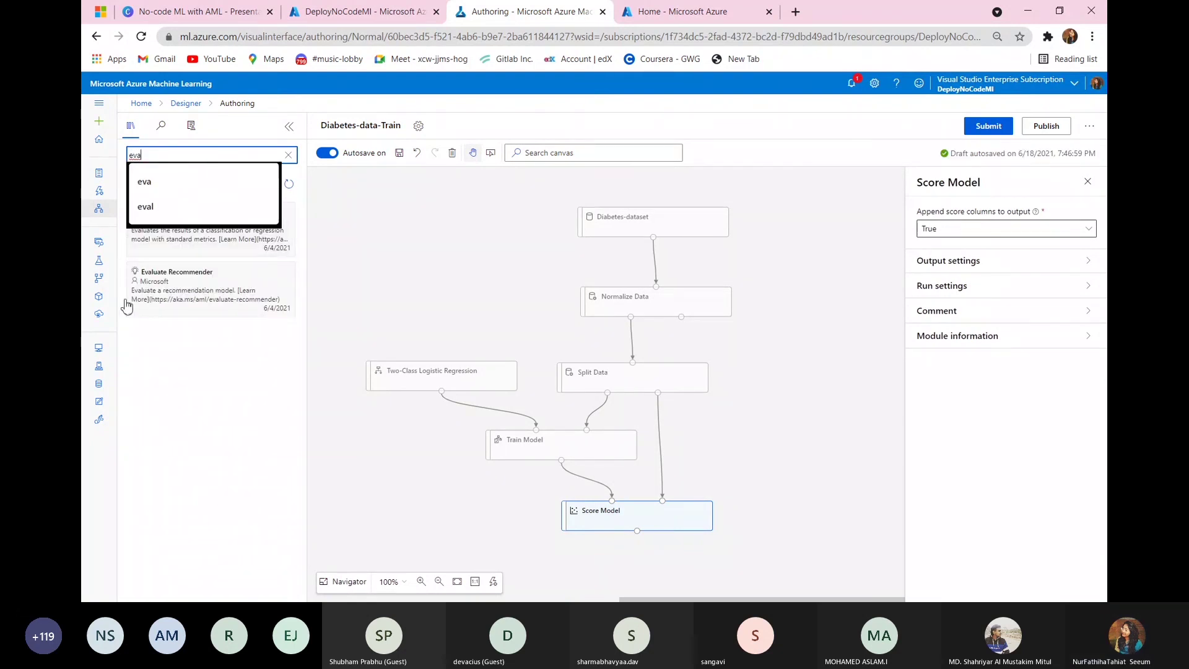
{"action": "left_click_drag", "start_coordinate": [201, 243], "coordinate": [603, 550]}
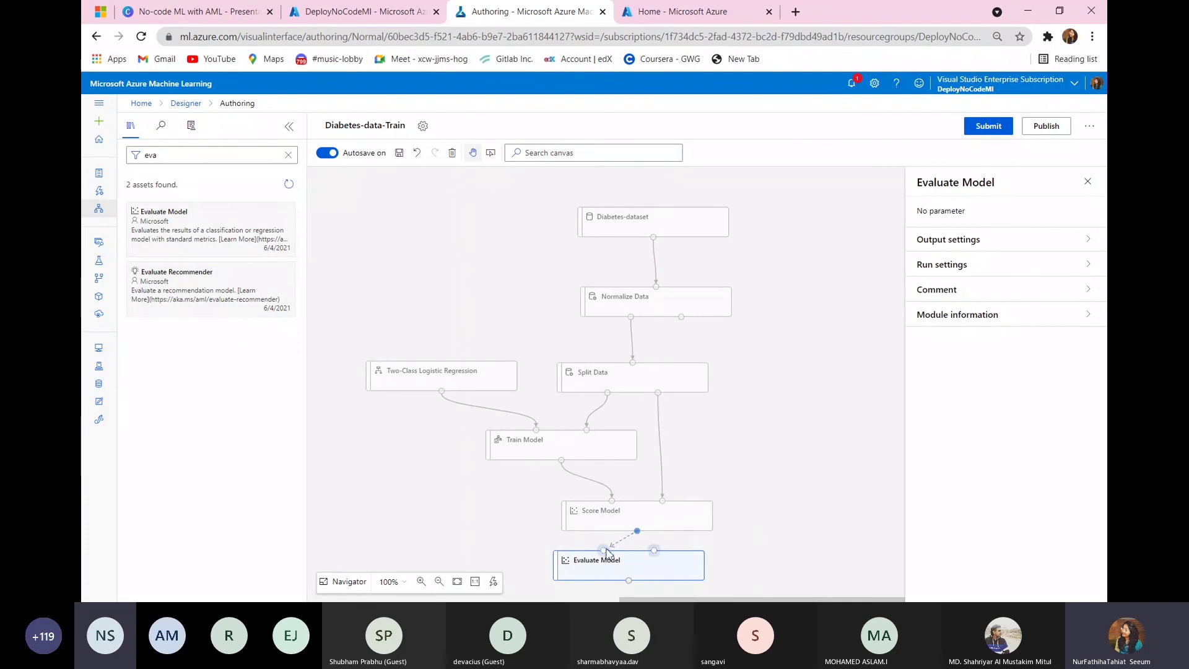
{"action": "left_click", "coordinate": [785, 504]}
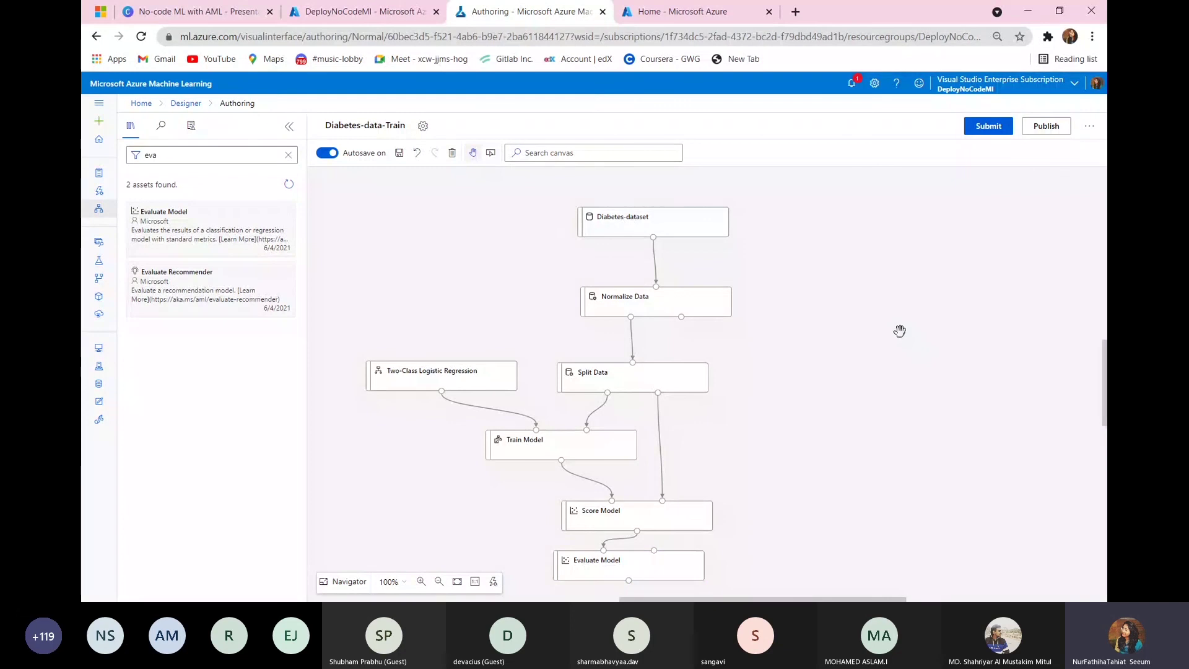
Try to submit the Diabetes-data-Train pipeline.
{"action": "left_click", "coordinate": [1006, 128]}
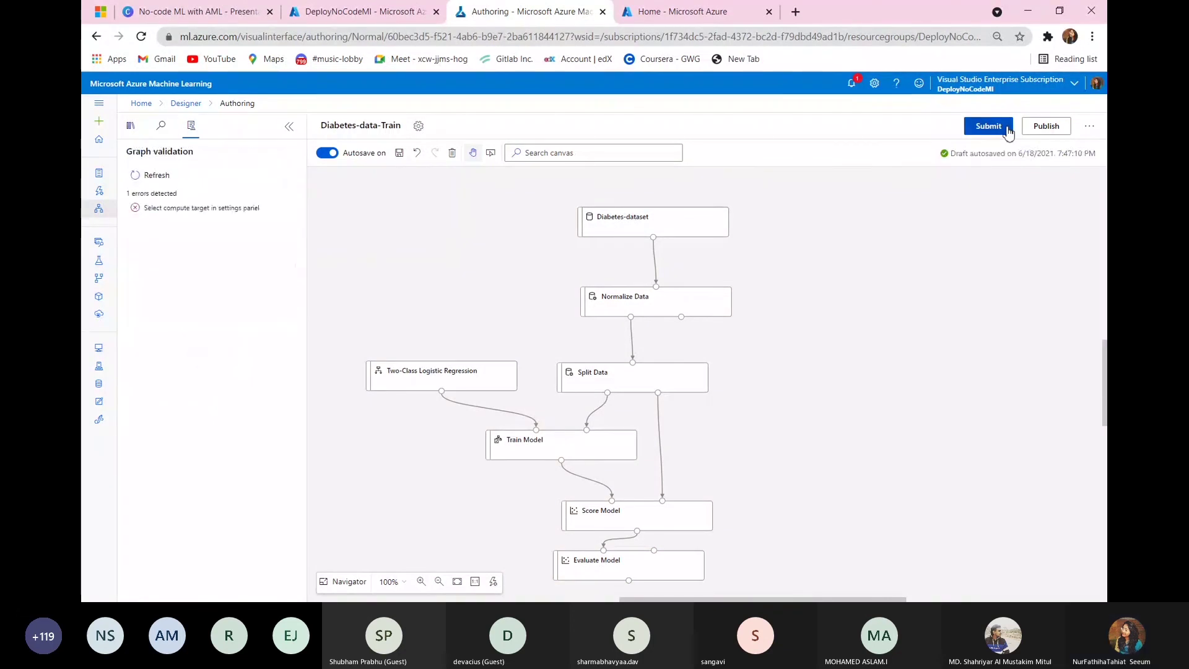
{"action": "left_click", "coordinate": [363, 256]}
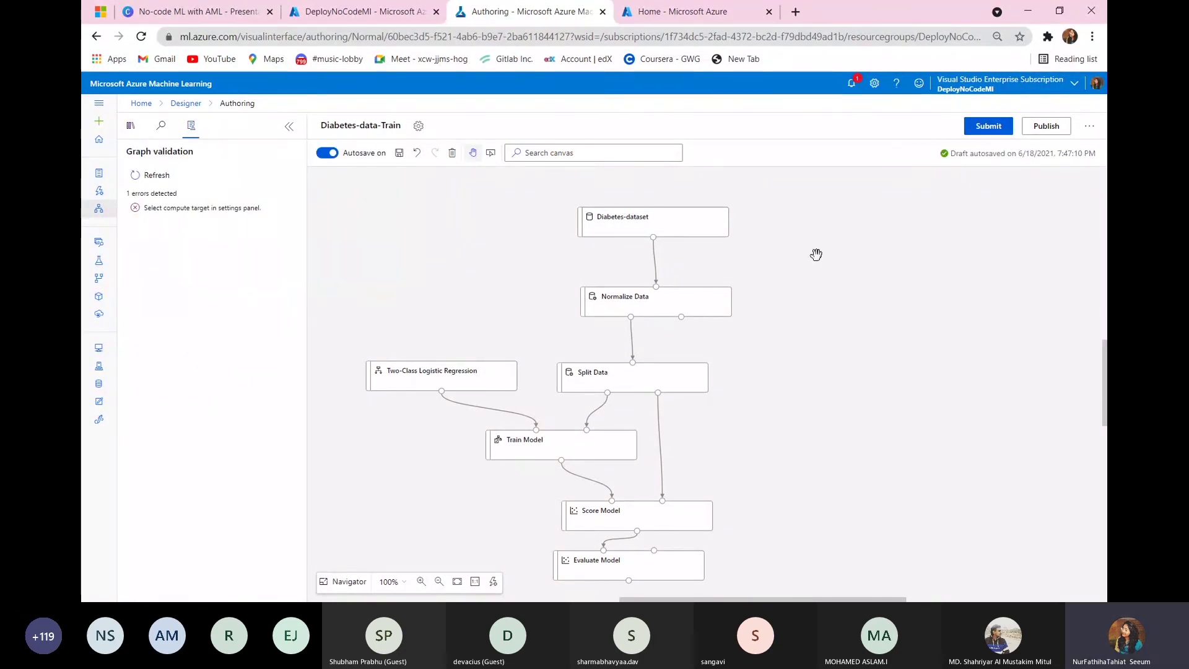
{"action": "left_click", "coordinate": [982, 126]}
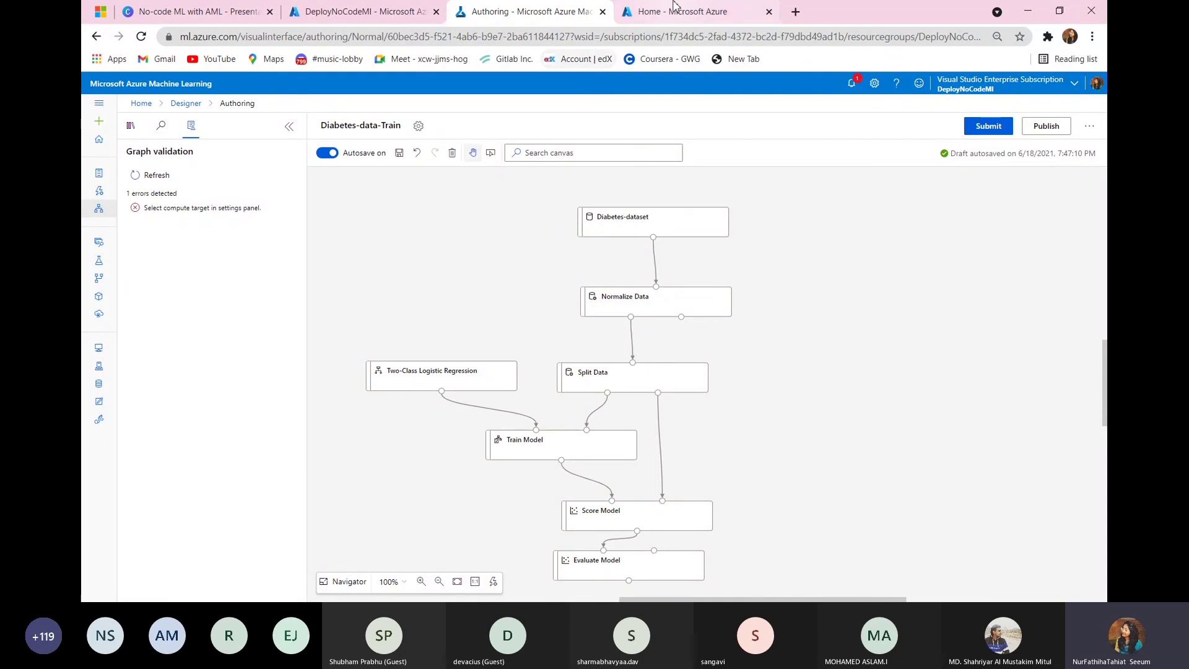
Switch to the Azure portal, open the PredictiveModelWithAML-trial workspace in a new tab and launch its studio.
{"action": "left_click", "coordinate": [98, 138]}
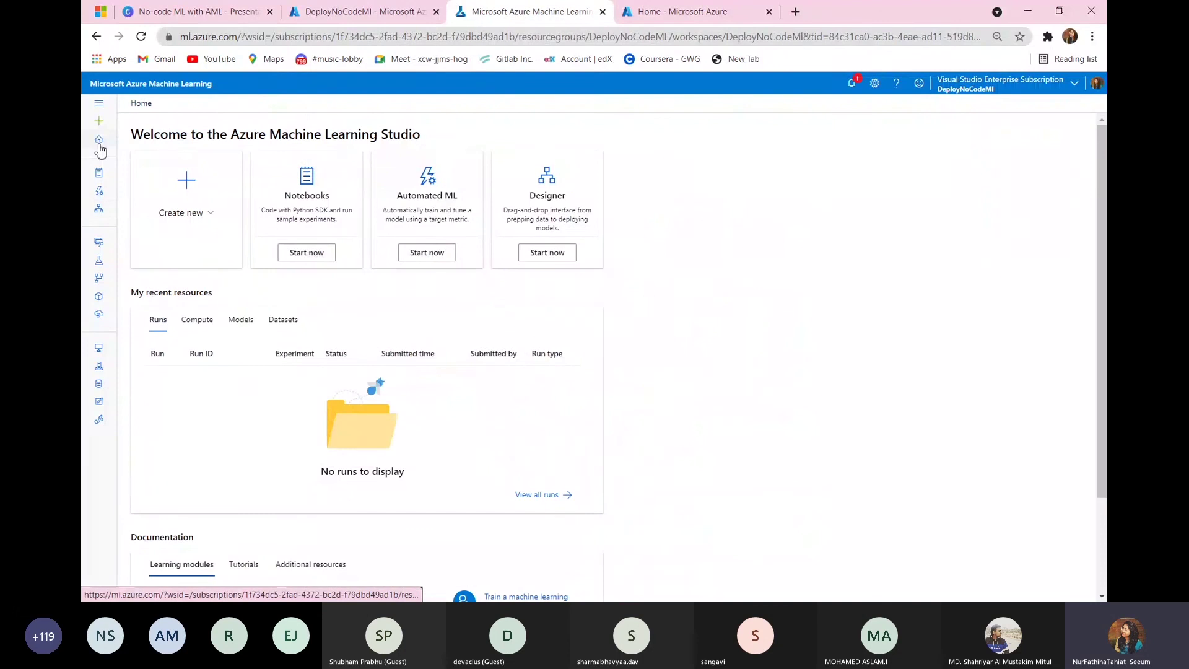
{"action": "left_click", "coordinate": [95, 38]}
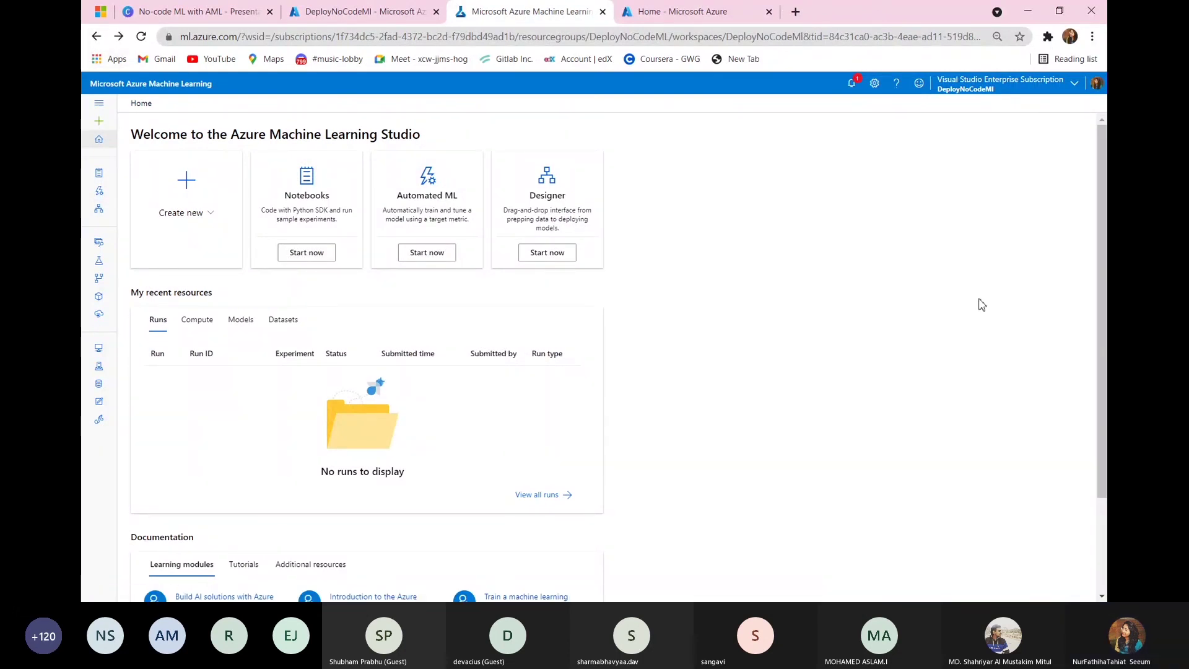
{"action": "key", "text": "ctrl+Tab"}
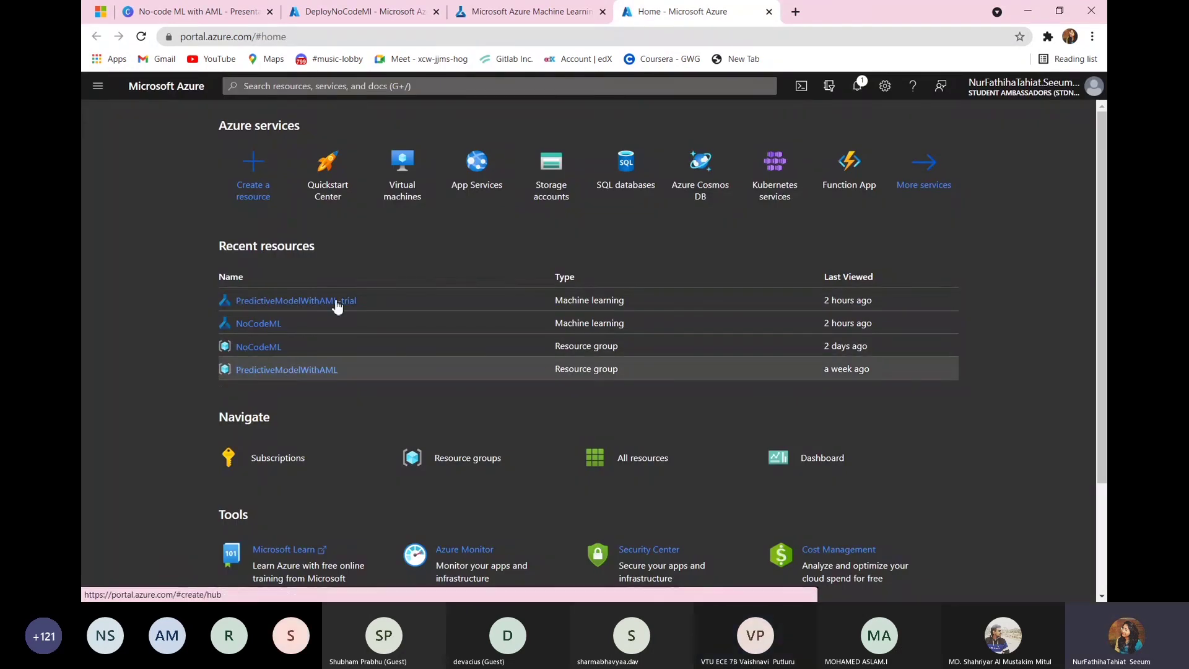
{"action": "right_click", "coordinate": [309, 300]}
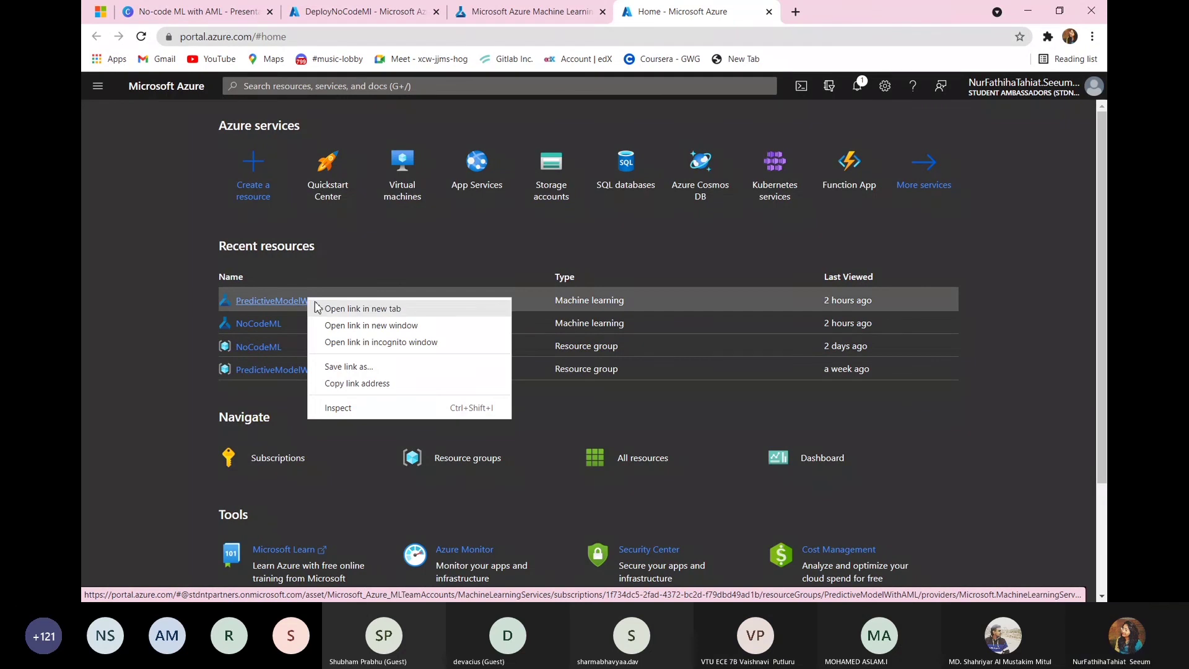
{"action": "left_click", "coordinate": [362, 309]}
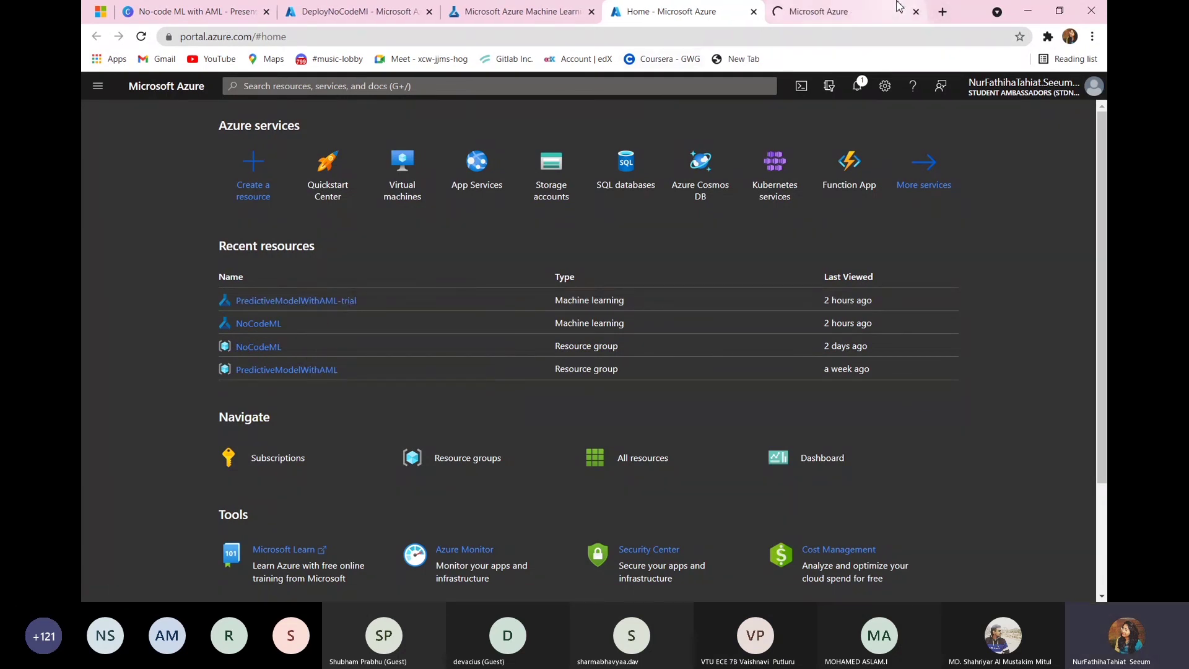
{"action": "left_click", "coordinate": [900, 8]}
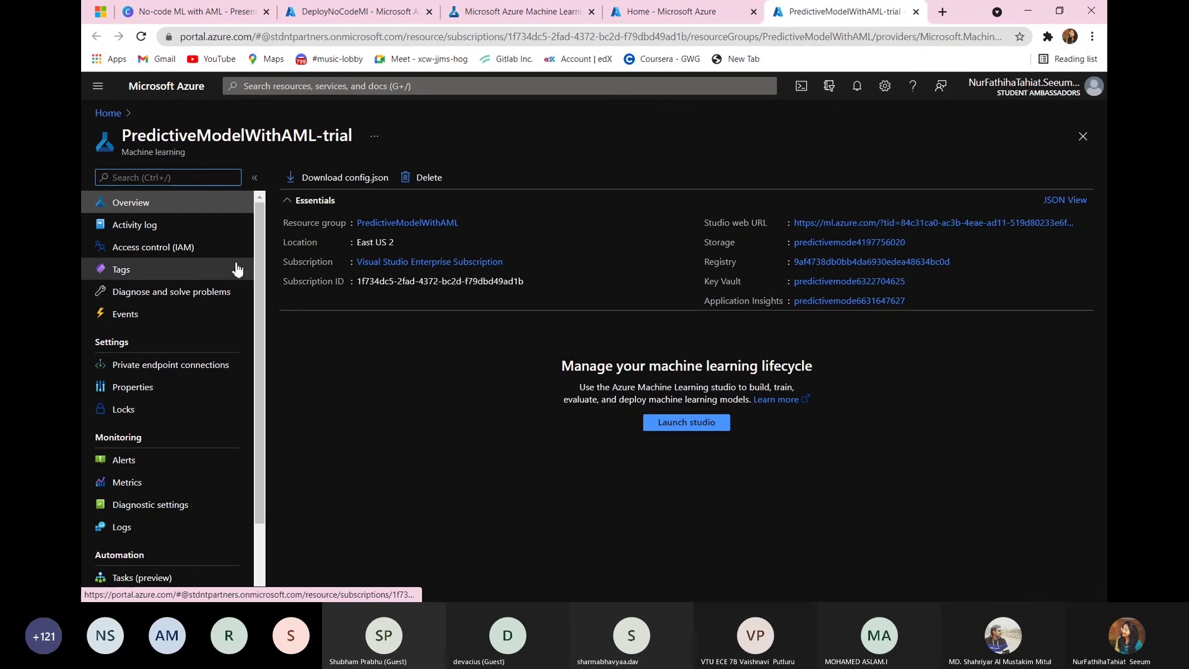
{"action": "left_click", "coordinate": [680, 429]}
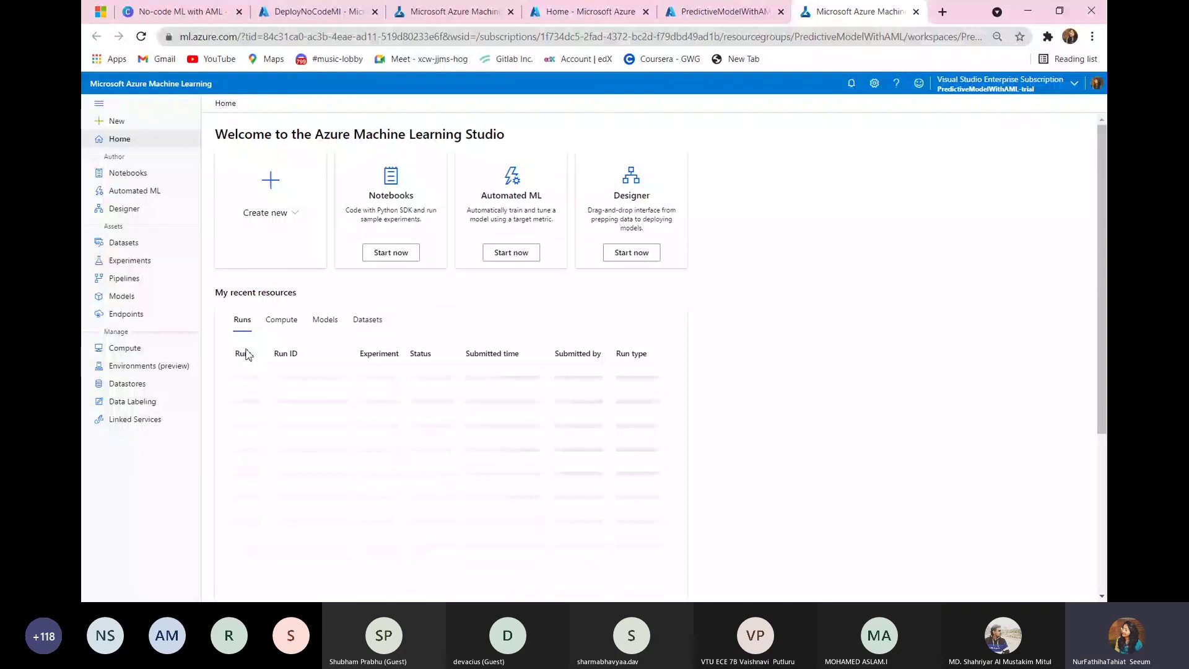
Open the existing Diabetes-data-Training pipeline draft in the Designer.
{"action": "left_click", "coordinate": [124, 209]}
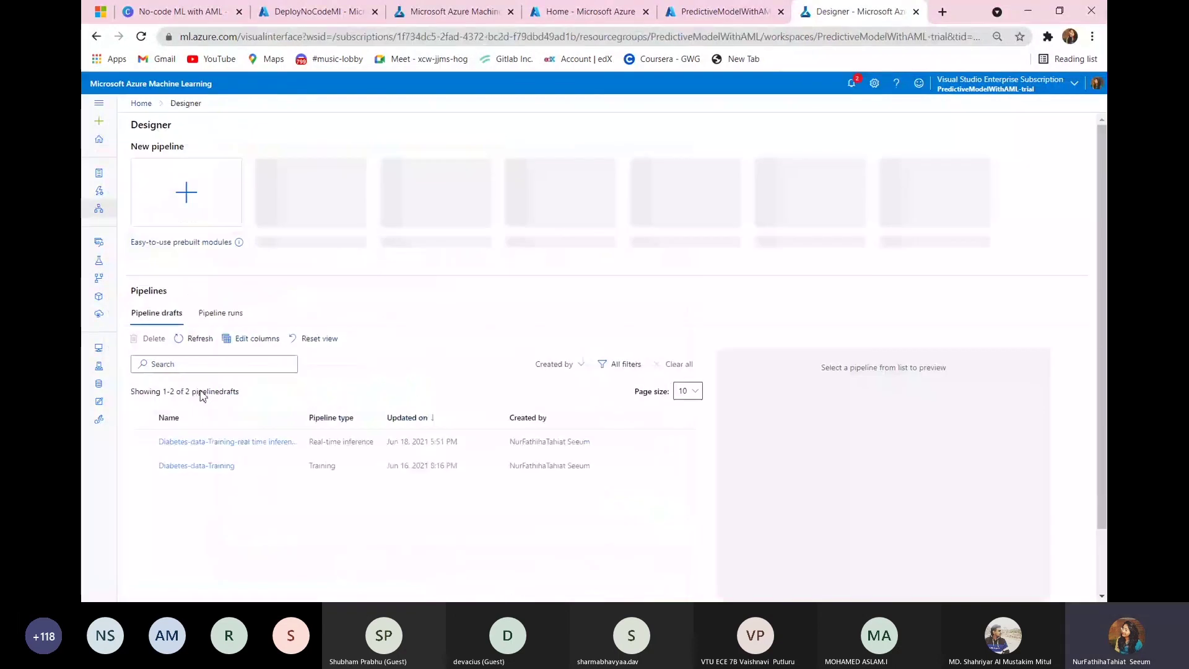
{"action": "left_click", "coordinate": [202, 466]}
{"action": "left_click_drag", "start_coordinate": [613, 601], "coordinate": [765, 563]}
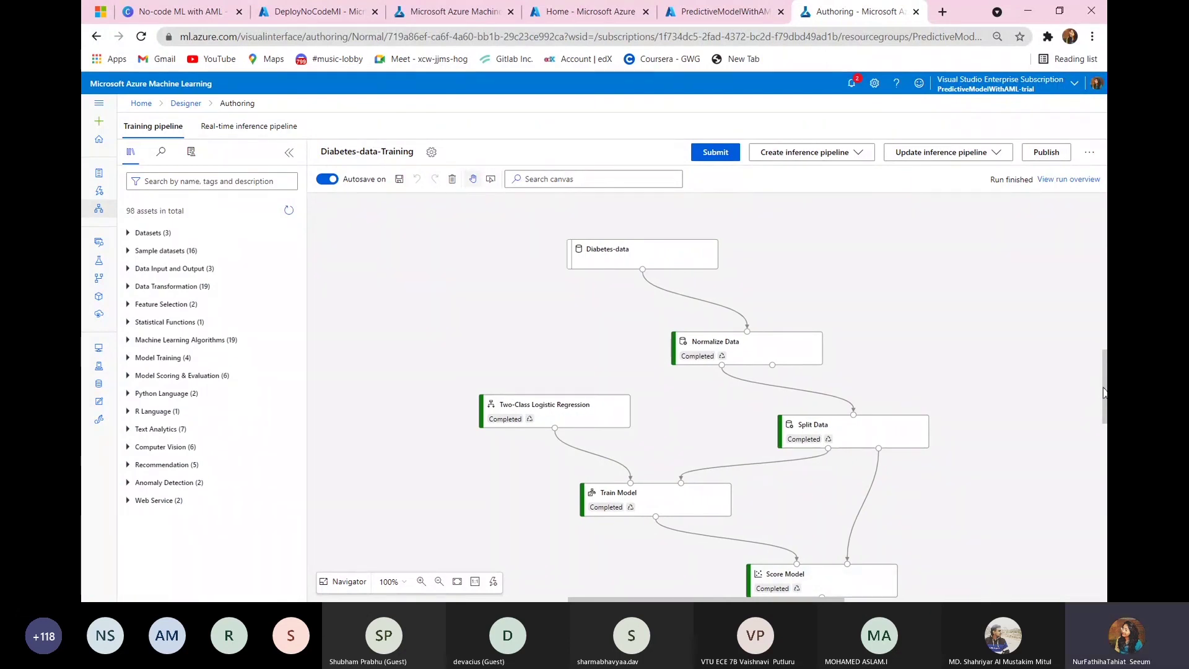
Visualize the evaluation results of the Evaluate Model module at the end of the pipeline.
{"action": "left_click_drag", "start_coordinate": [1104, 388], "coordinate": [1105, 400]}
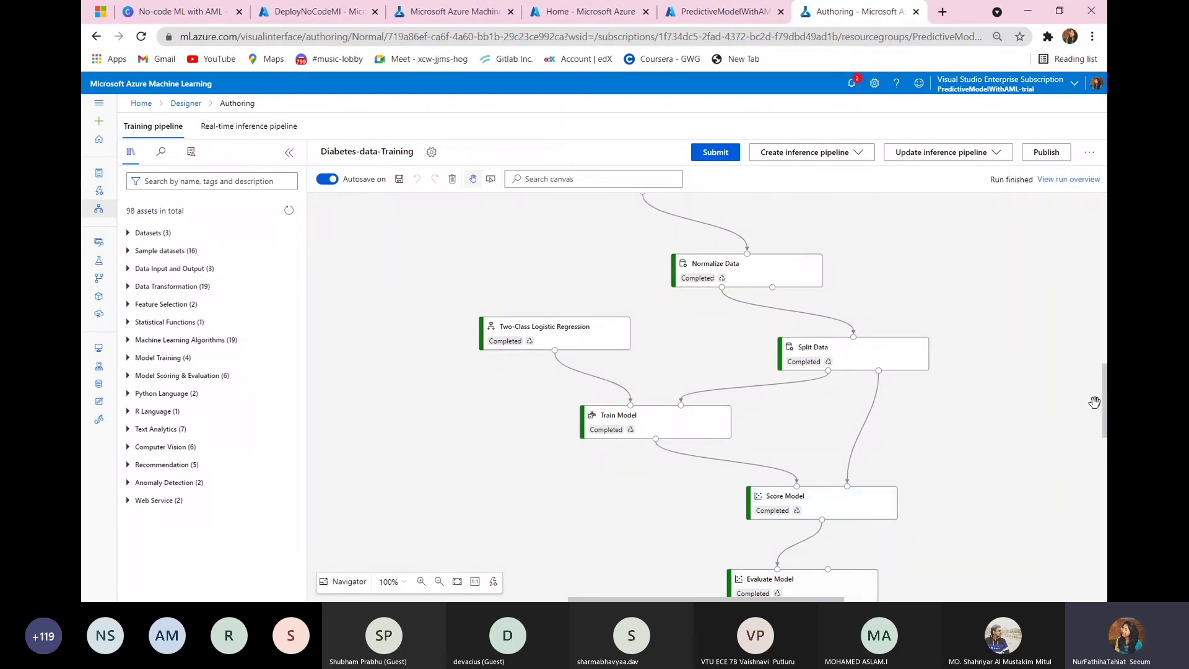
{"action": "scroll", "coordinate": [1104, 397], "scroll_direction": "up", "scroll_amount": 1}
{"action": "scroll", "coordinate": [1103, 398], "scroll_direction": "down", "scroll_amount": 1}
{"action": "right_click", "coordinate": [741, 582]}
{"action": "mouse_move", "coordinate": [687, 550]}
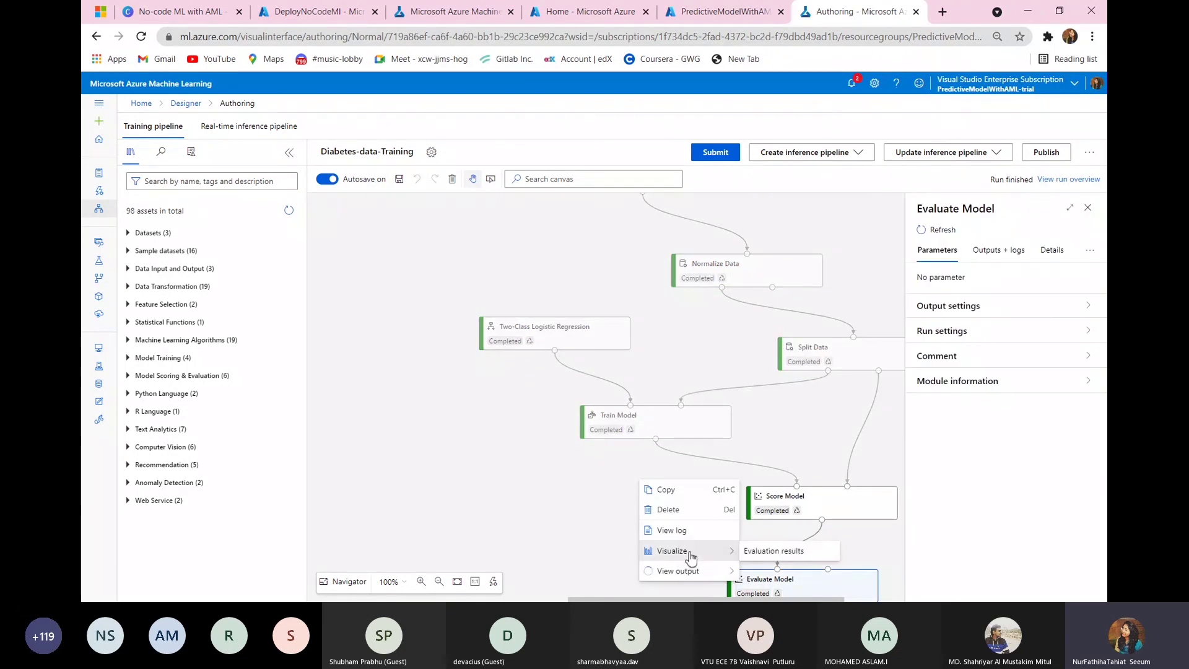
{"action": "left_click", "coordinate": [754, 551]}
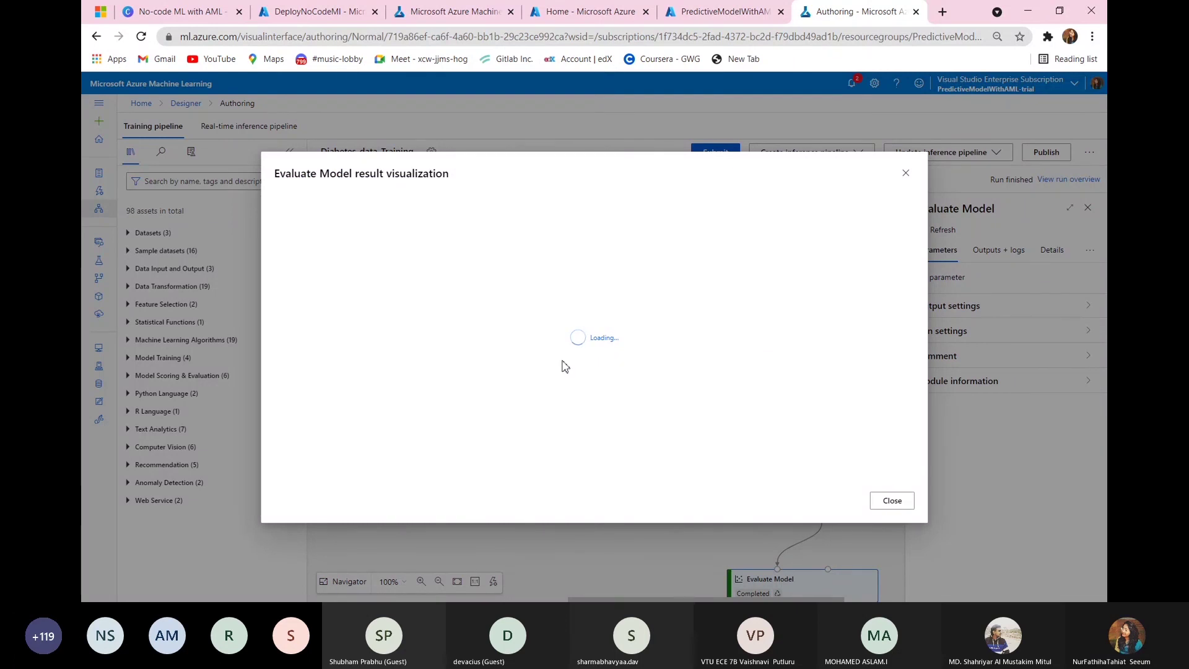
Examine the accuracy metrics, confusion matrix, score bins and ROC, precision-recall and lift curves, then close the visualization.
{"action": "left_click_drag", "start_coordinate": [923, 224], "coordinate": [929, 281]}
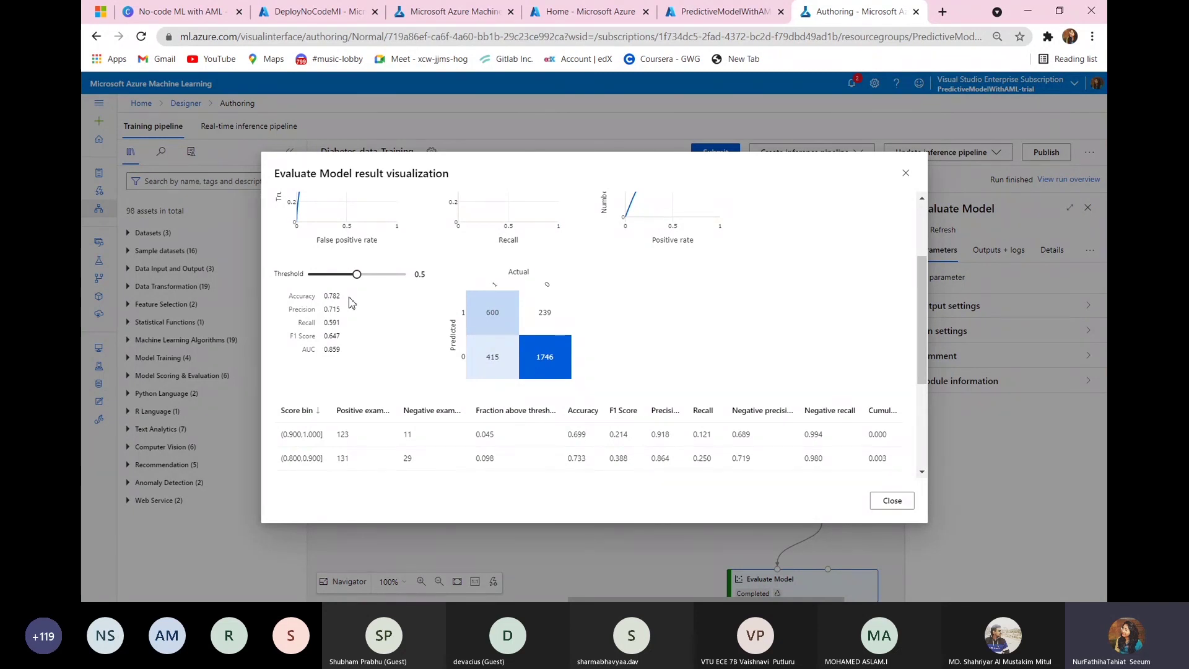
{"action": "left_click_drag", "start_coordinate": [350, 297], "coordinate": [337, 295]}
{"action": "left_click", "coordinate": [393, 298]}
{"action": "left_click_drag", "start_coordinate": [921, 307], "coordinate": [921, 323]}
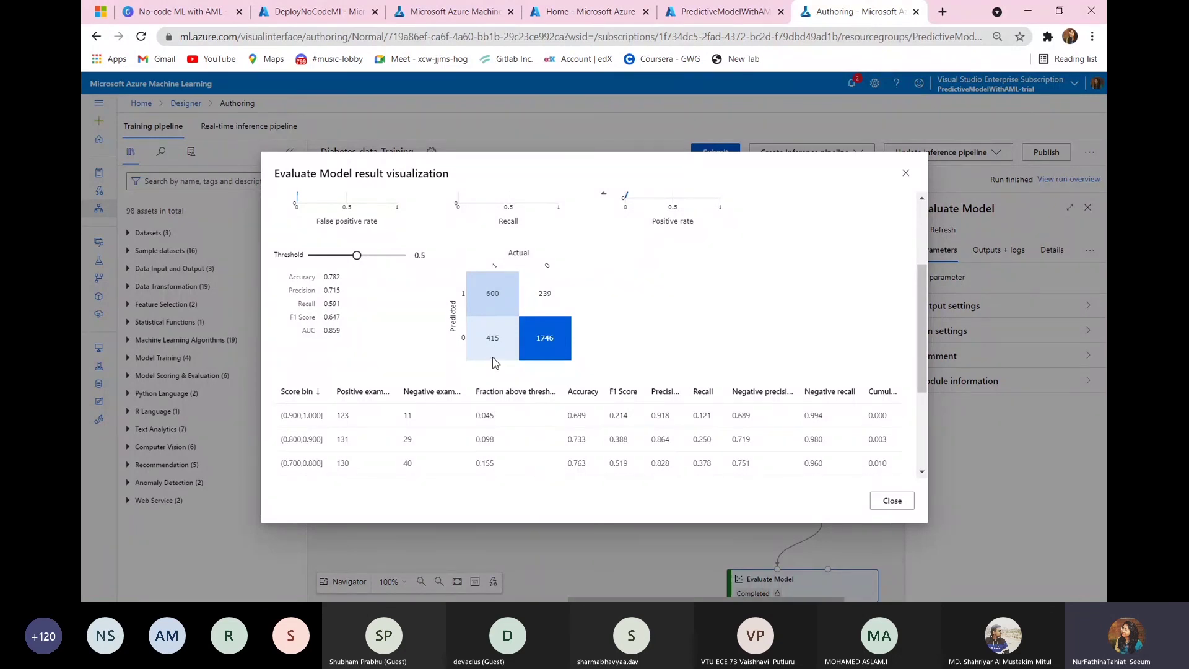
{"action": "left_click_drag", "start_coordinate": [923, 318], "coordinate": [929, 232]}
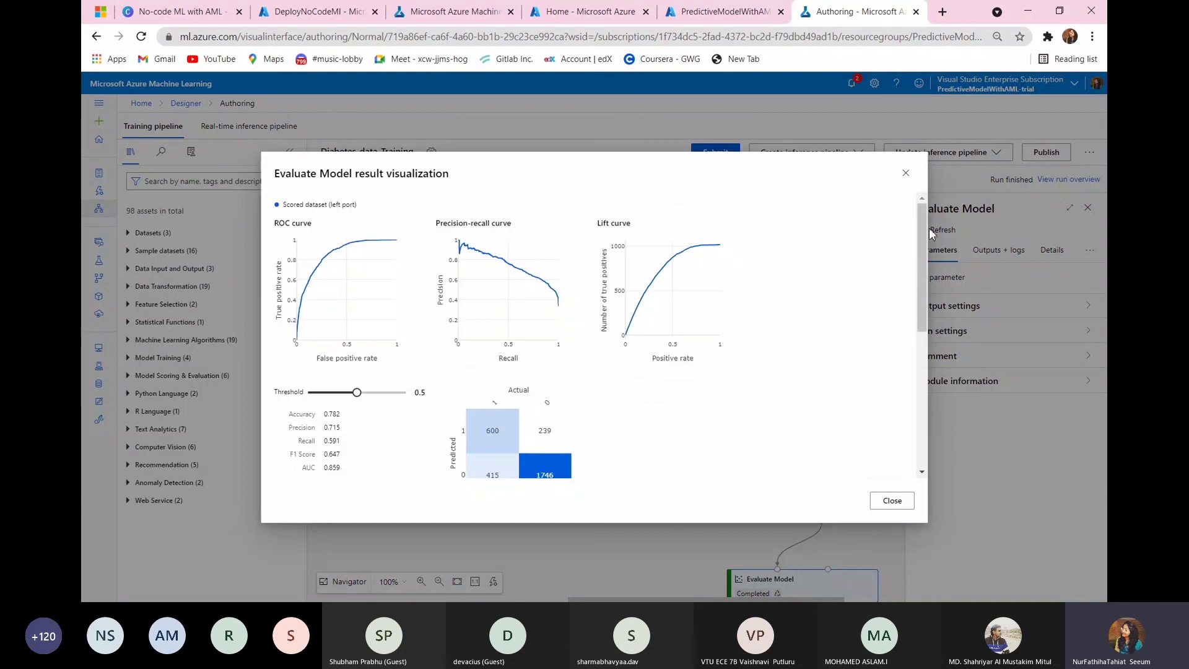
{"action": "left_click", "coordinate": [890, 502]}
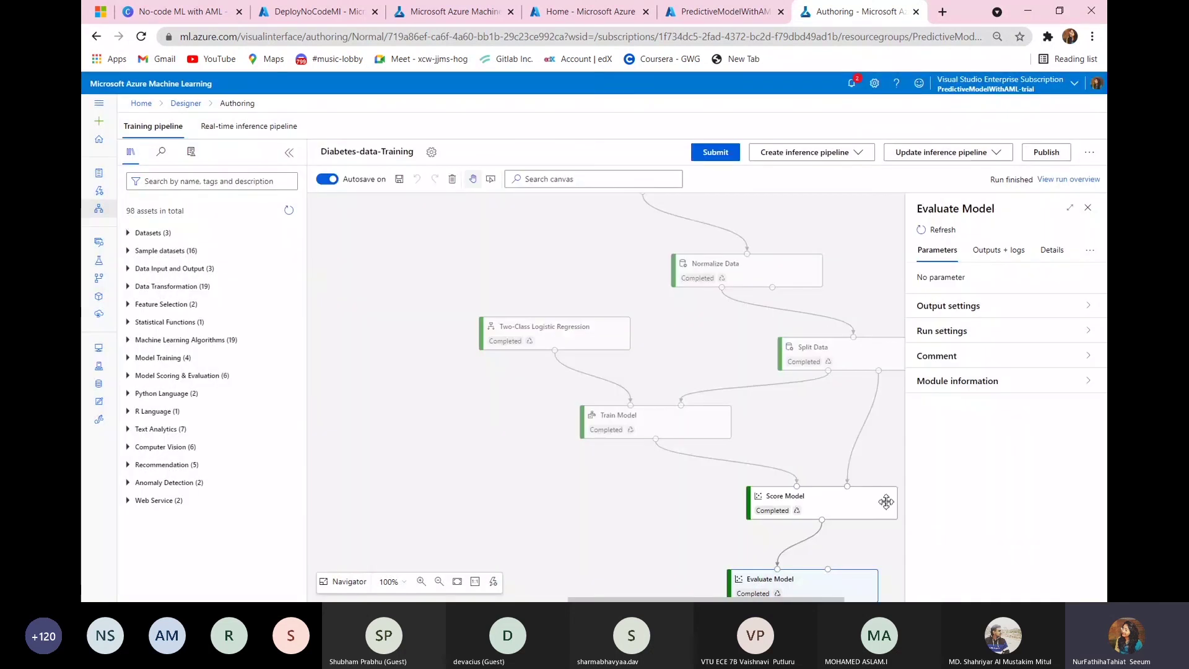
Delete the Diabetes-data dataset module feeding Normalize Data from the Diabetes-data-Training pipeline.
{"action": "left_click_drag", "start_coordinate": [631, 599], "coordinate": [572, 598]}
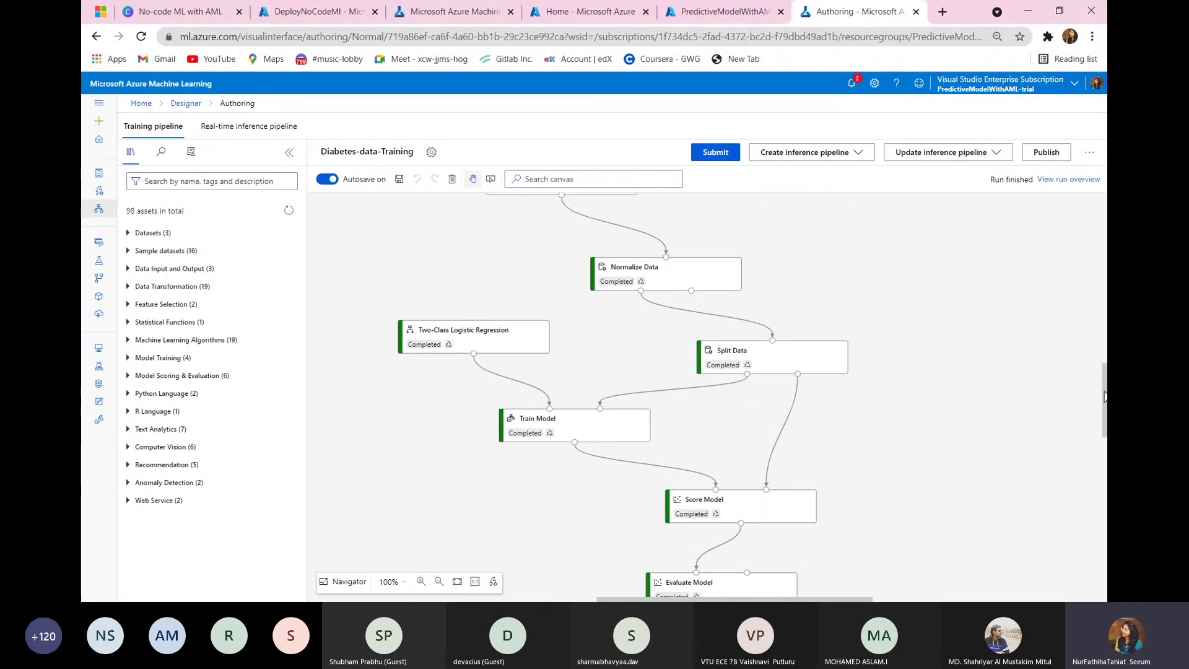
{"action": "left_click_drag", "start_coordinate": [1104, 397], "coordinate": [1101, 356]}
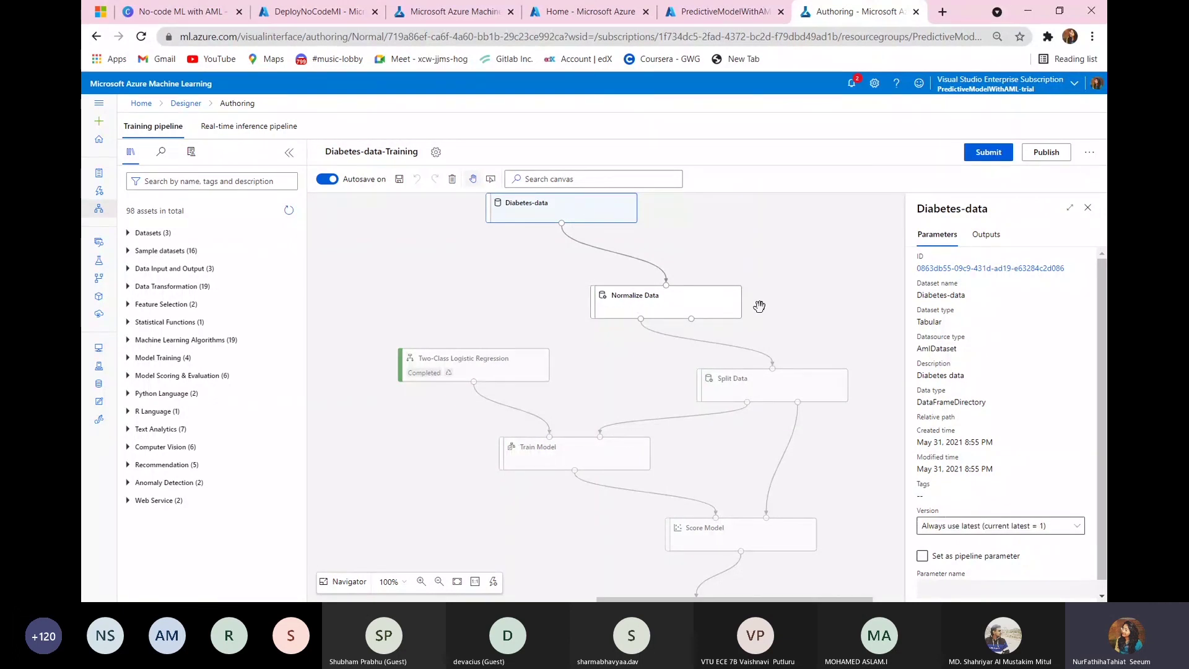
{"action": "key", "text": "Delete"}
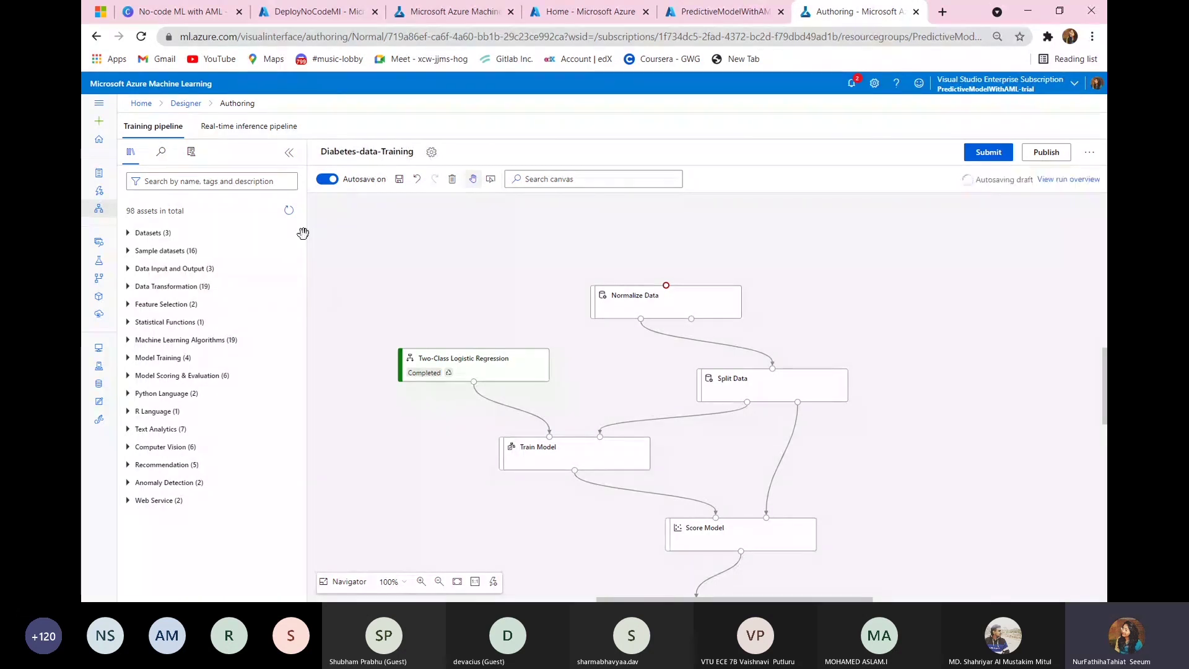
Leave the training pipeline, discarding the unsaved changes, and open the Diabetes-data-Training real time inference pipeline draft.
{"action": "left_click", "coordinate": [93, 36]}
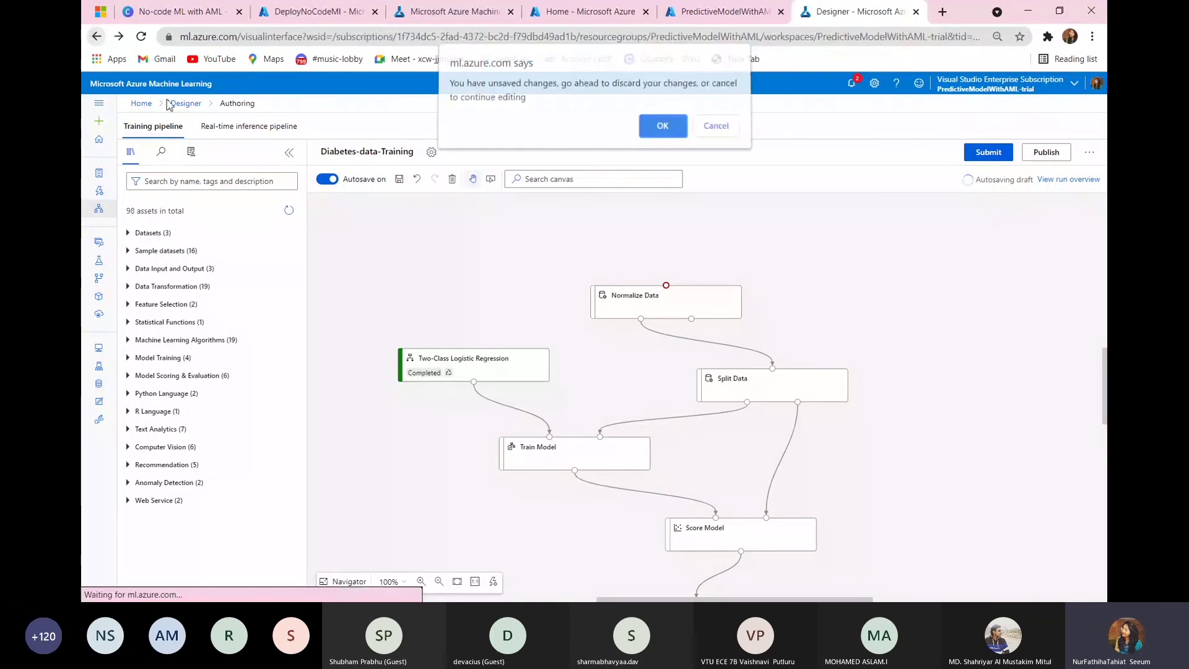
{"action": "left_click", "coordinate": [658, 127]}
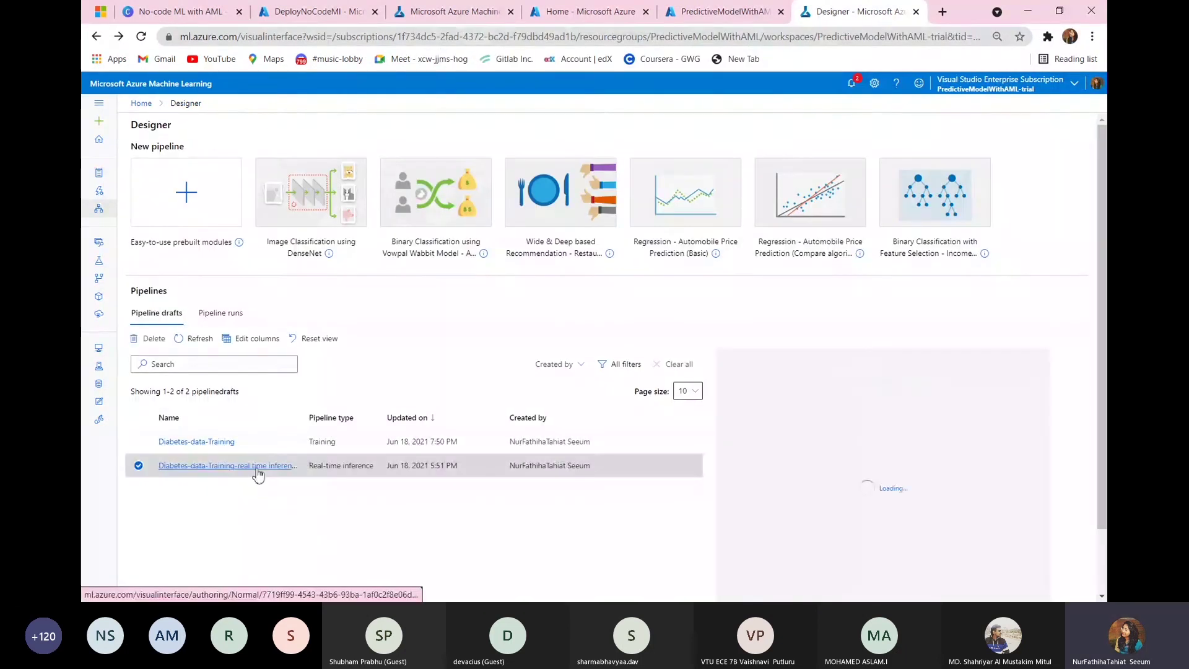
{"action": "left_click", "coordinate": [258, 467]}
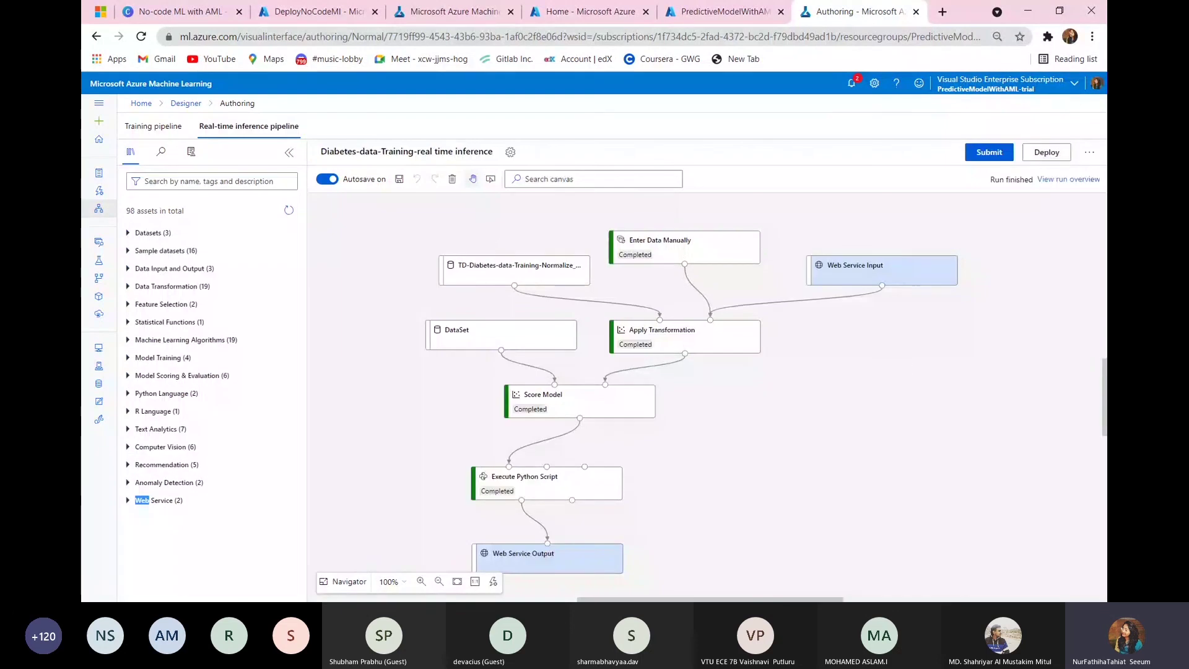
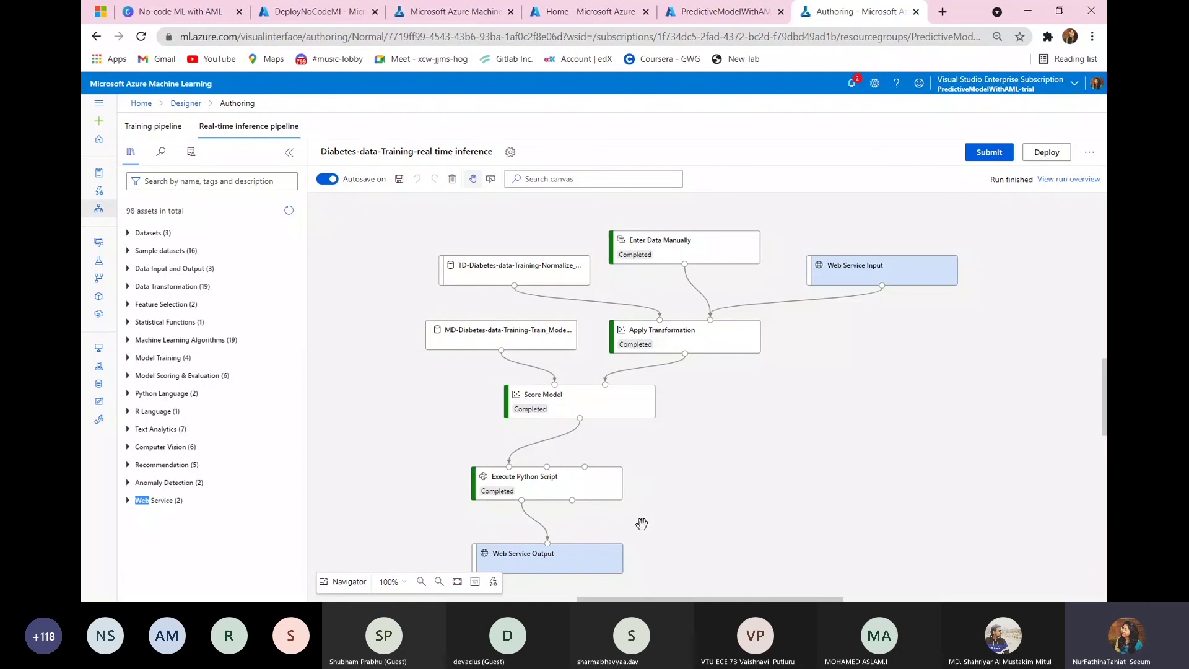
Examine the Python script in the Execute Python Script module, including its selected and renamed columns, then close the module details.
{"action": "left_click", "coordinate": [556, 494]}
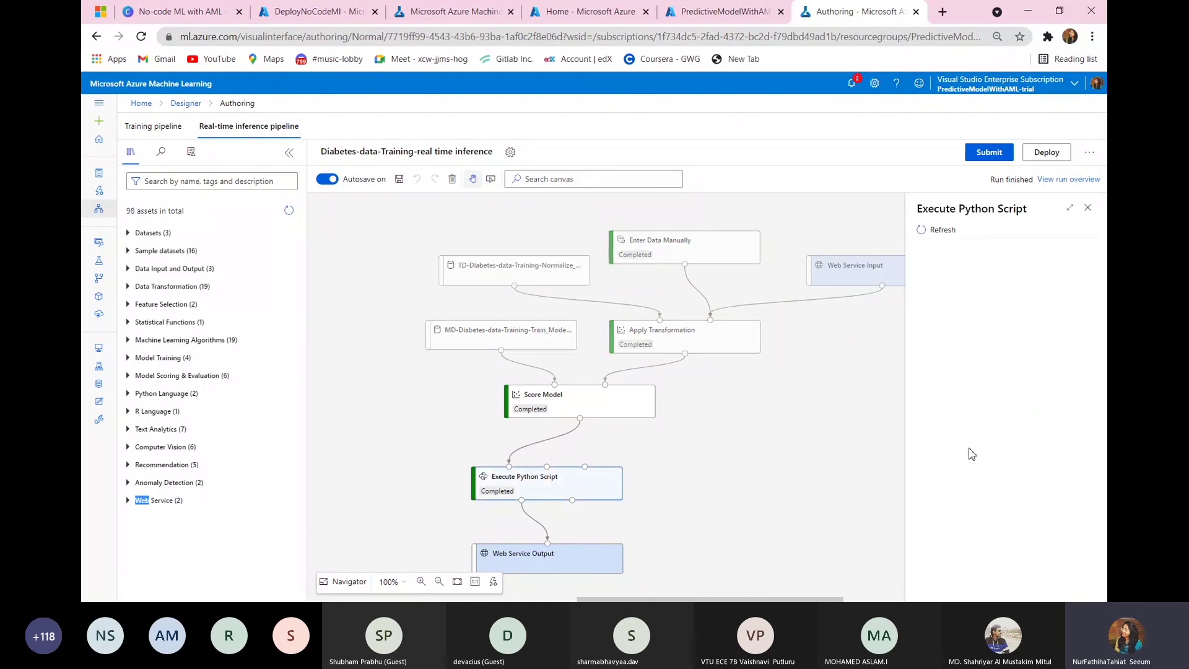
{"action": "left_click_drag", "start_coordinate": [905, 366], "coordinate": [518, 364]}
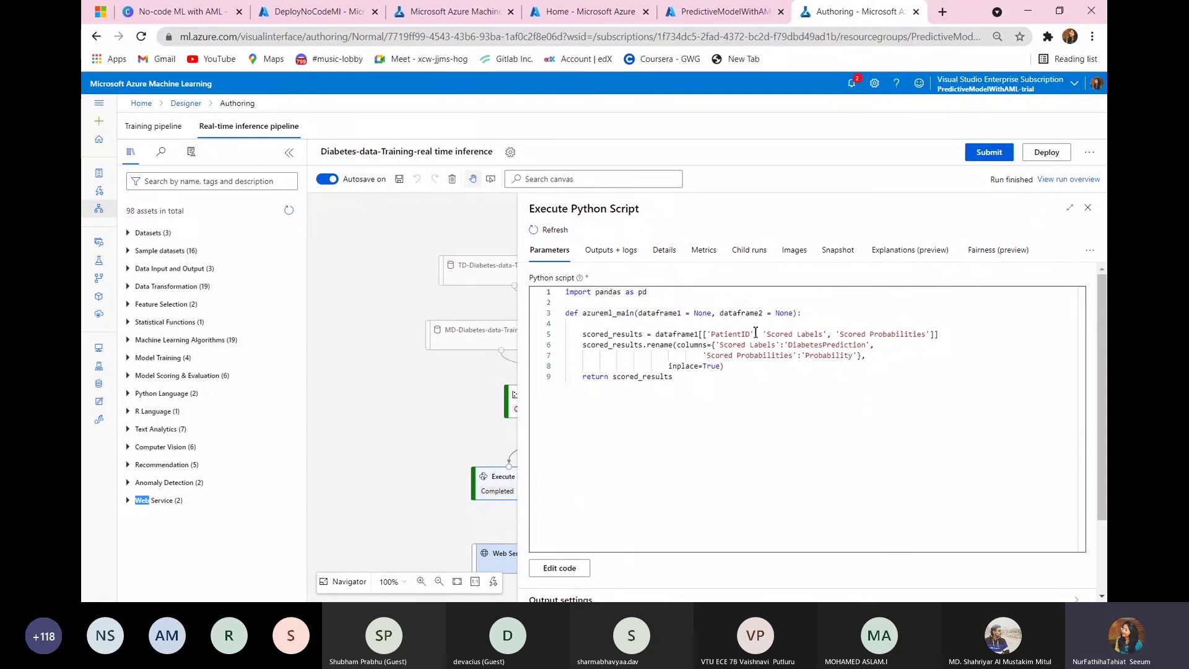
{"action": "double_click", "coordinate": [890, 334]}
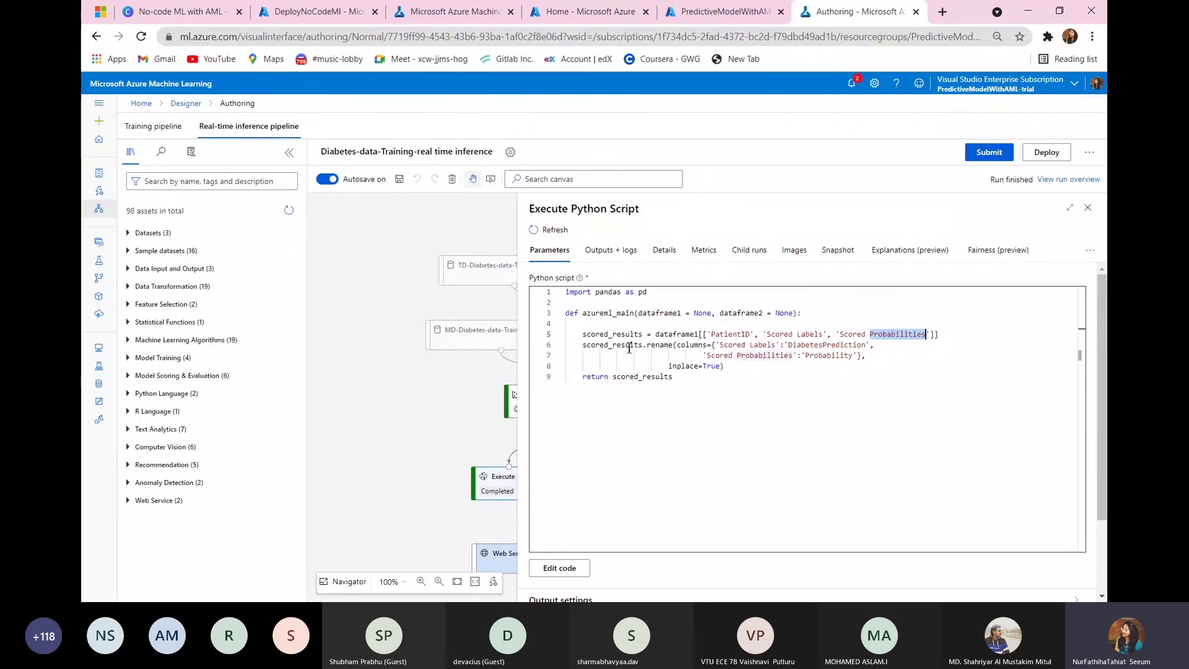
{"action": "left_click", "coordinate": [663, 347]}
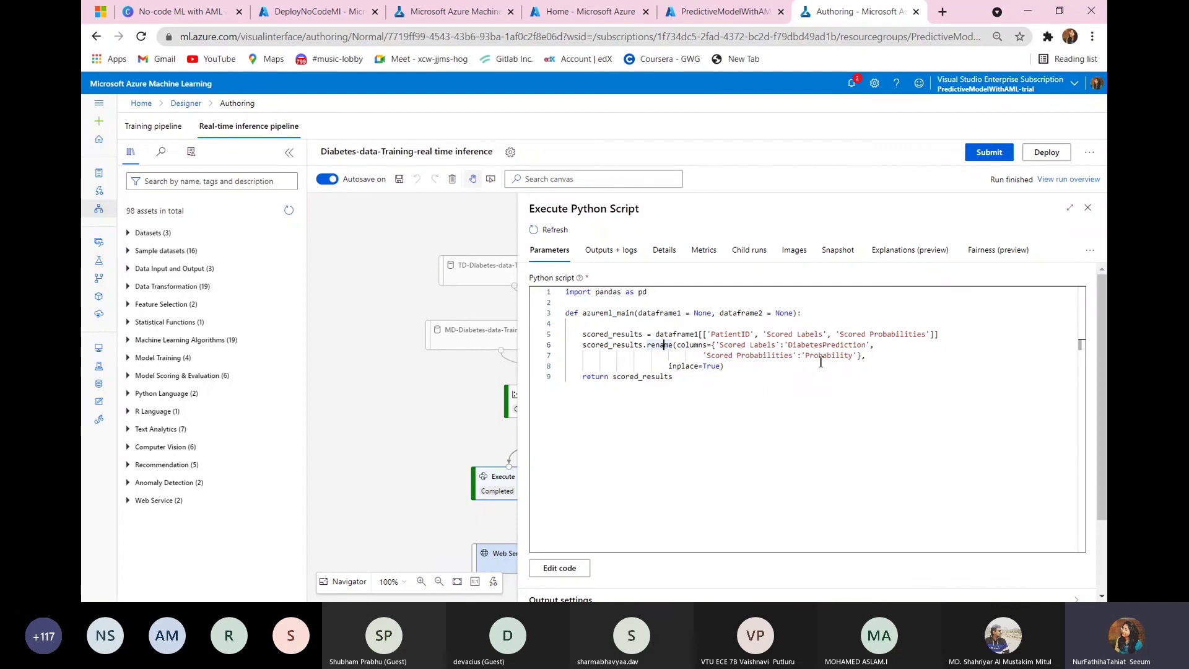
{"action": "left_click", "coordinate": [1088, 208]}
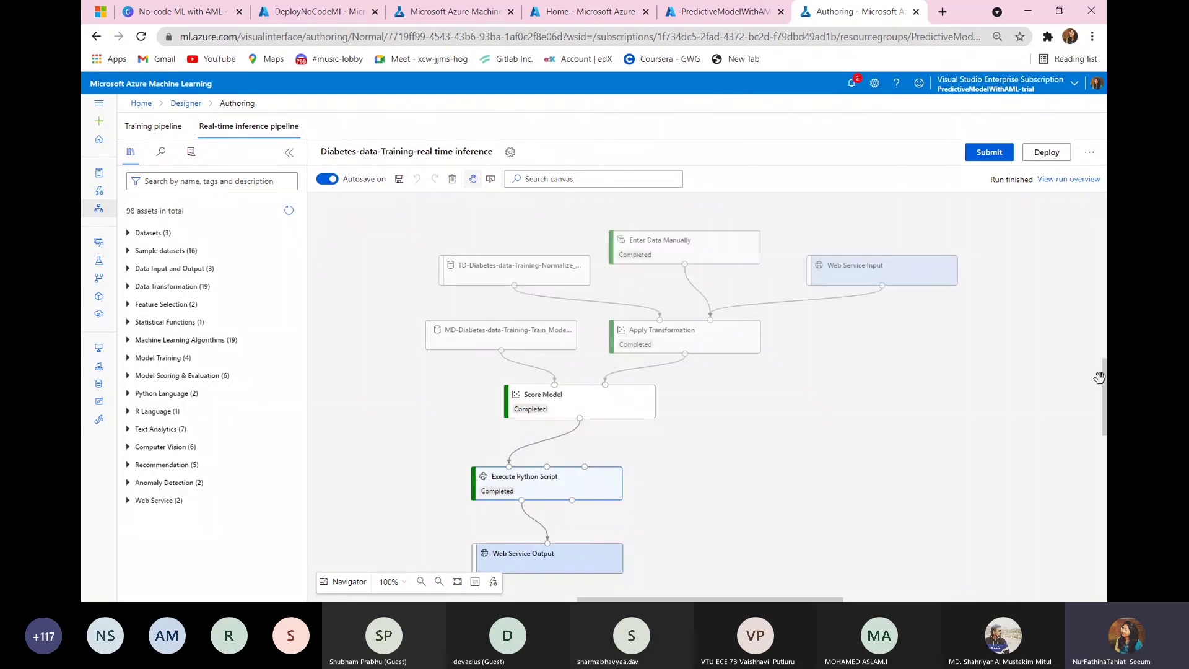
Check the settings of the Web Service Output module at the end of the inference pipeline, then close them.
{"action": "scroll", "coordinate": [1104, 379], "scroll_direction": "down", "scroll_amount": 1}
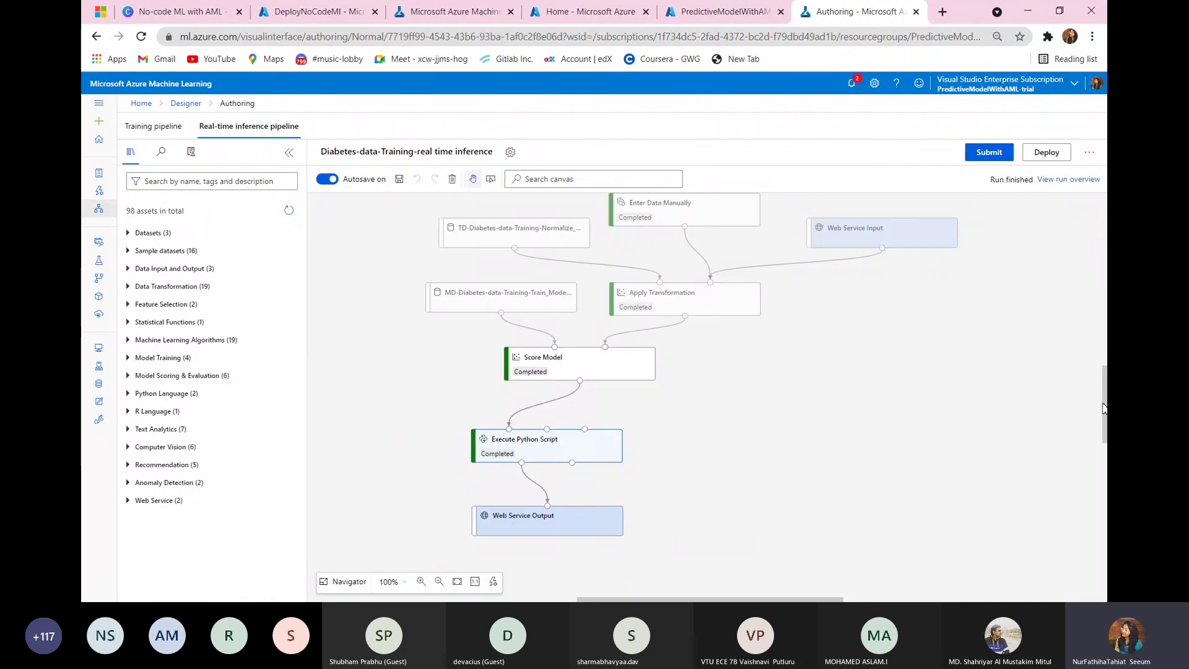
{"action": "left_click", "coordinate": [583, 527]}
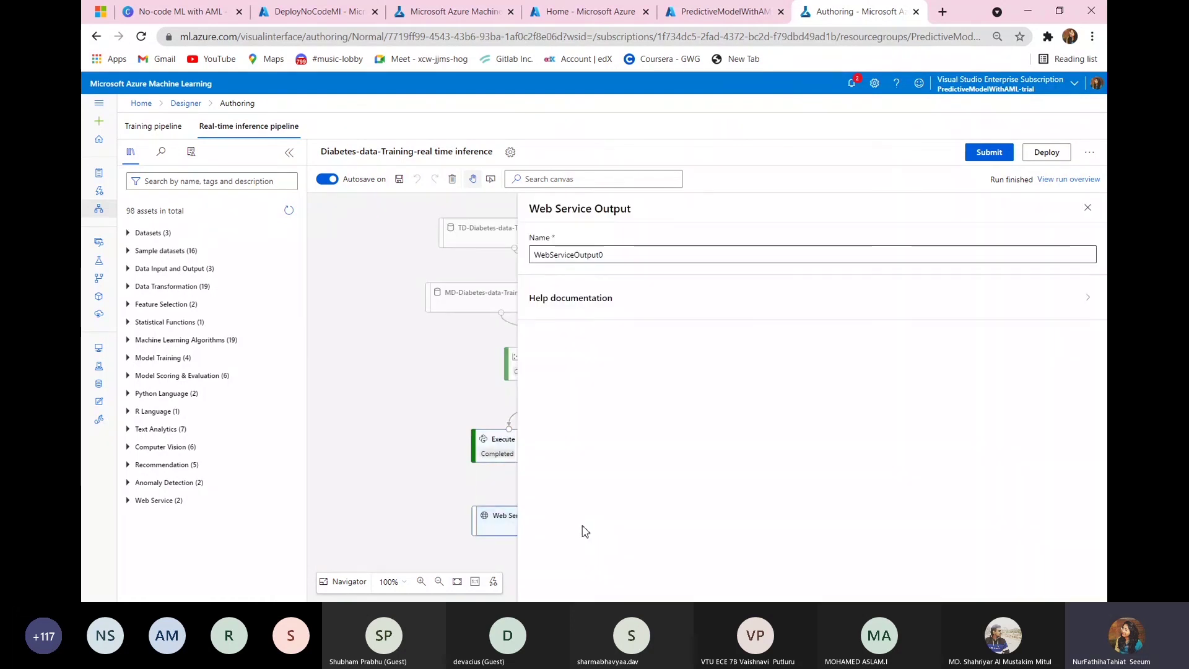
{"action": "left_click", "coordinate": [366, 308]}
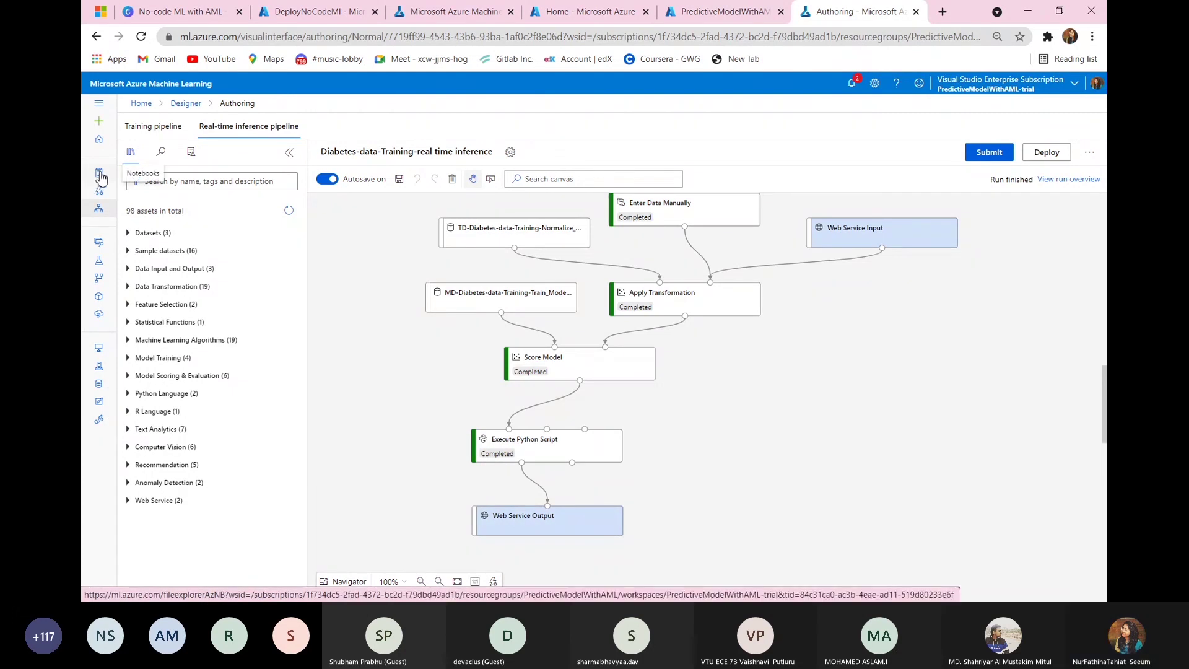
Open the predict-diabetes real-time endpoint and bring up its test input form.
{"action": "left_click", "coordinate": [99, 181]}
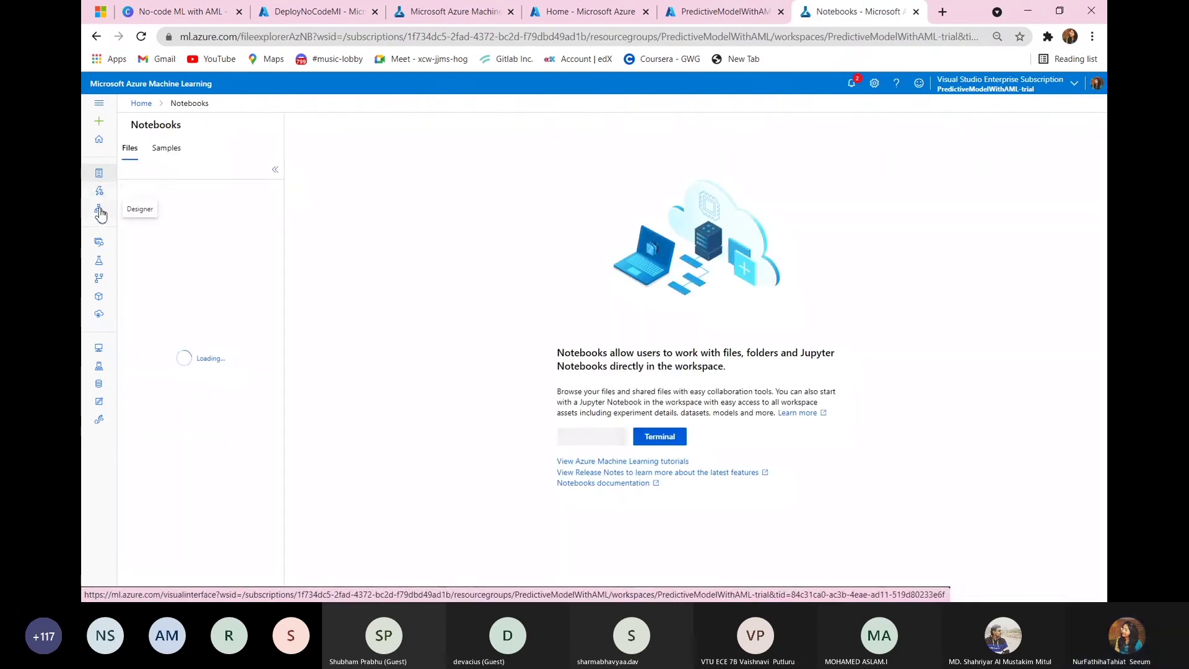
{"action": "left_click", "coordinate": [102, 312]}
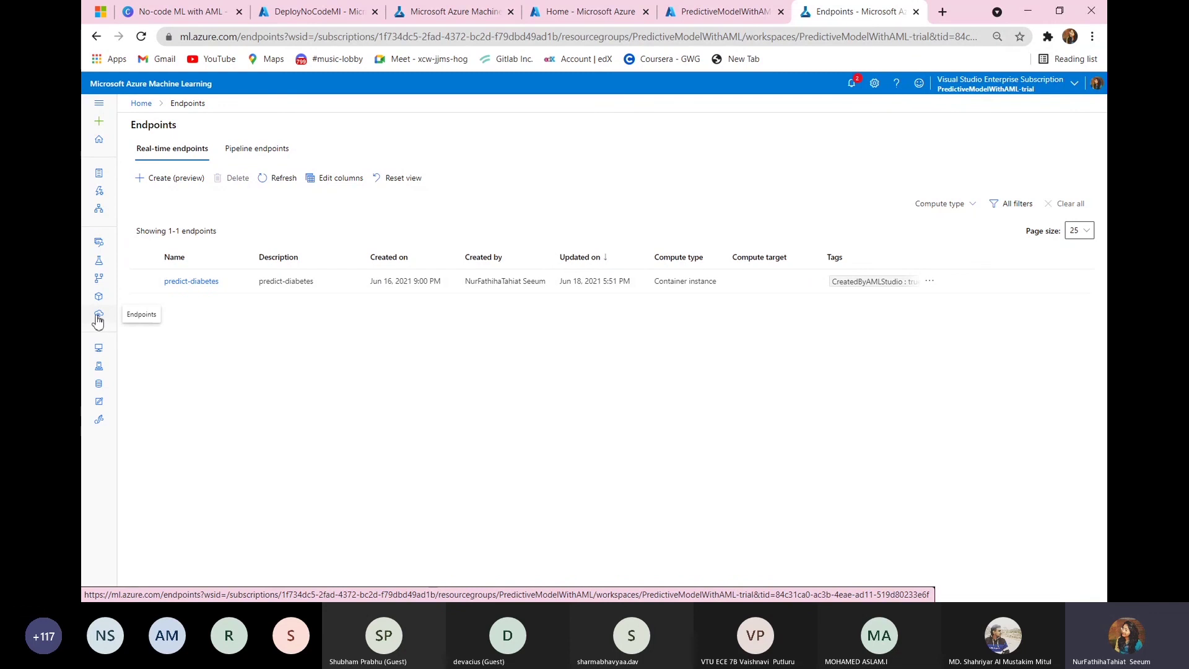
{"action": "left_click", "coordinate": [194, 282]}
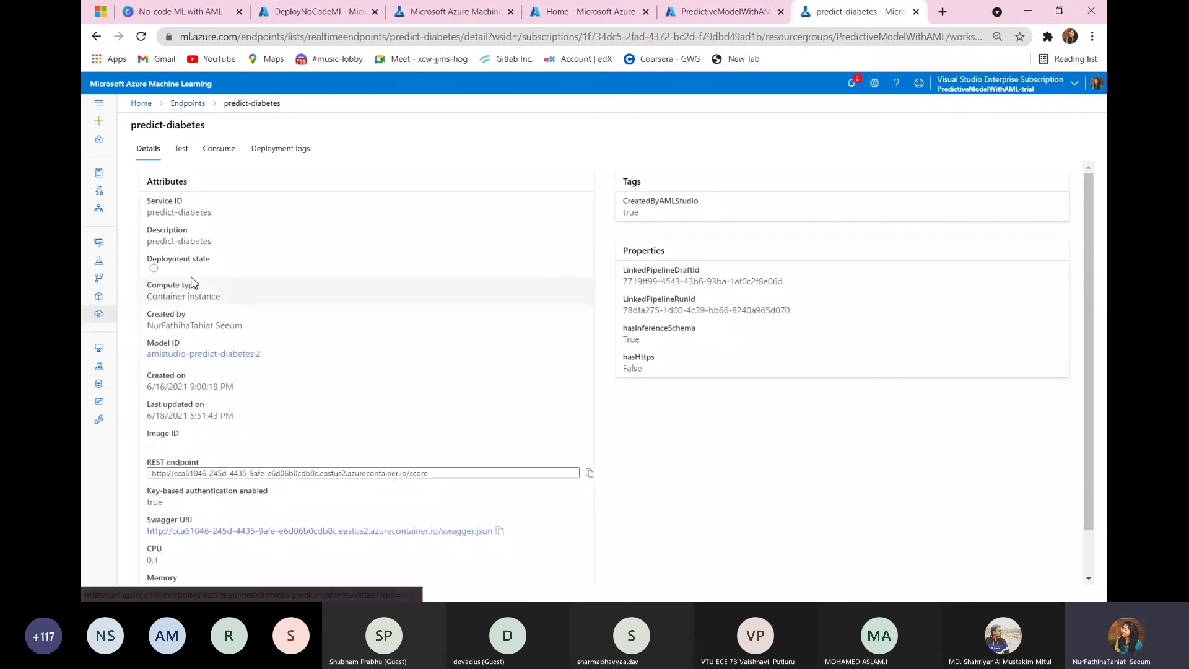
{"action": "left_click", "coordinate": [181, 150]}
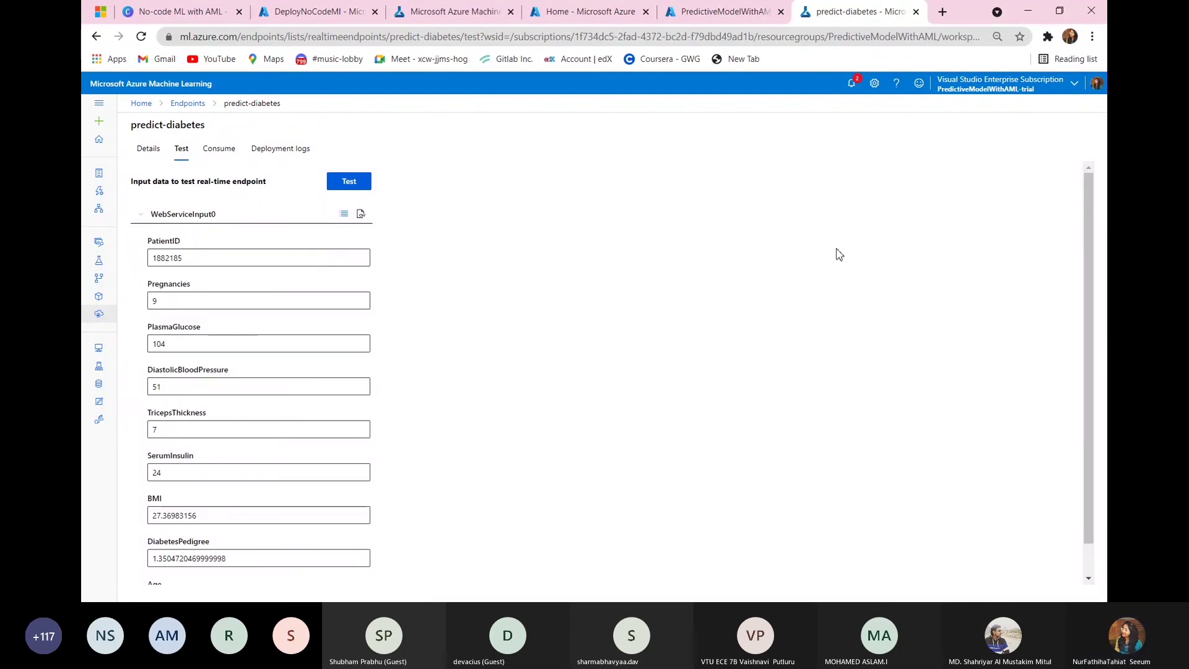
Set DiastolicBloodPressure to 60 and Age to 55 in the endpoint's test input data.
{"action": "left_click_drag", "start_coordinate": [1091, 239], "coordinate": [1099, 307]}
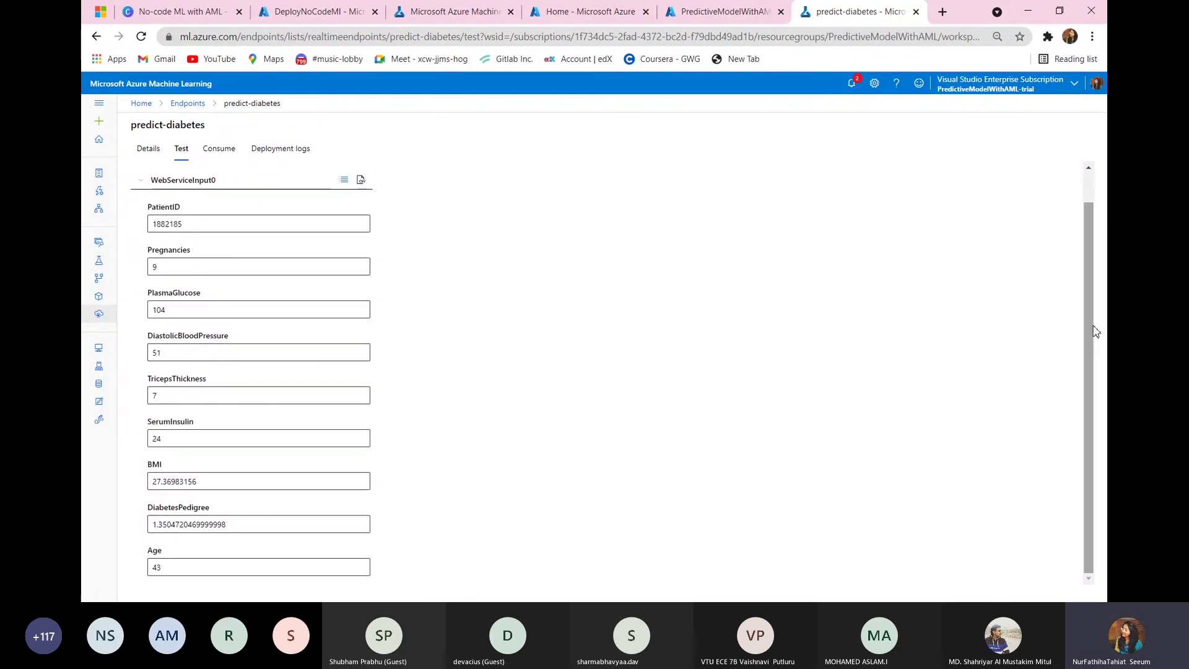
{"action": "left_click", "coordinate": [192, 352]}
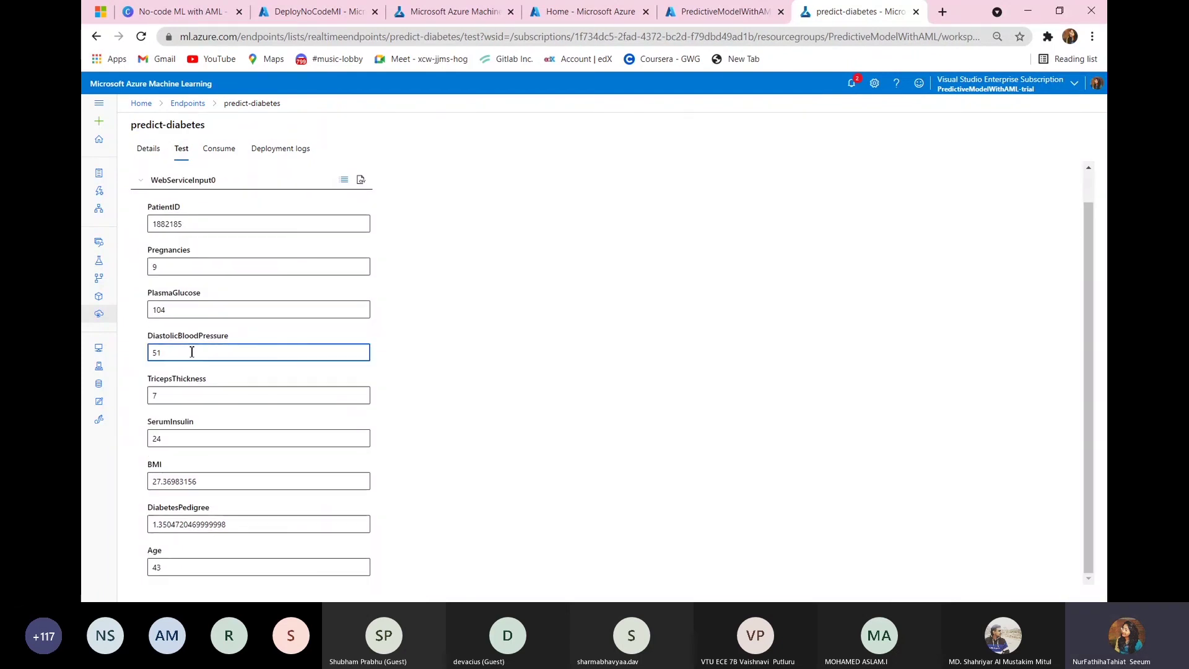
{"action": "key", "text": "BackSpace"}
{"action": "key", "text": "BackSpace"}
{"action": "type", "text": "60"}
{"action": "double_click", "coordinate": [177, 567]}
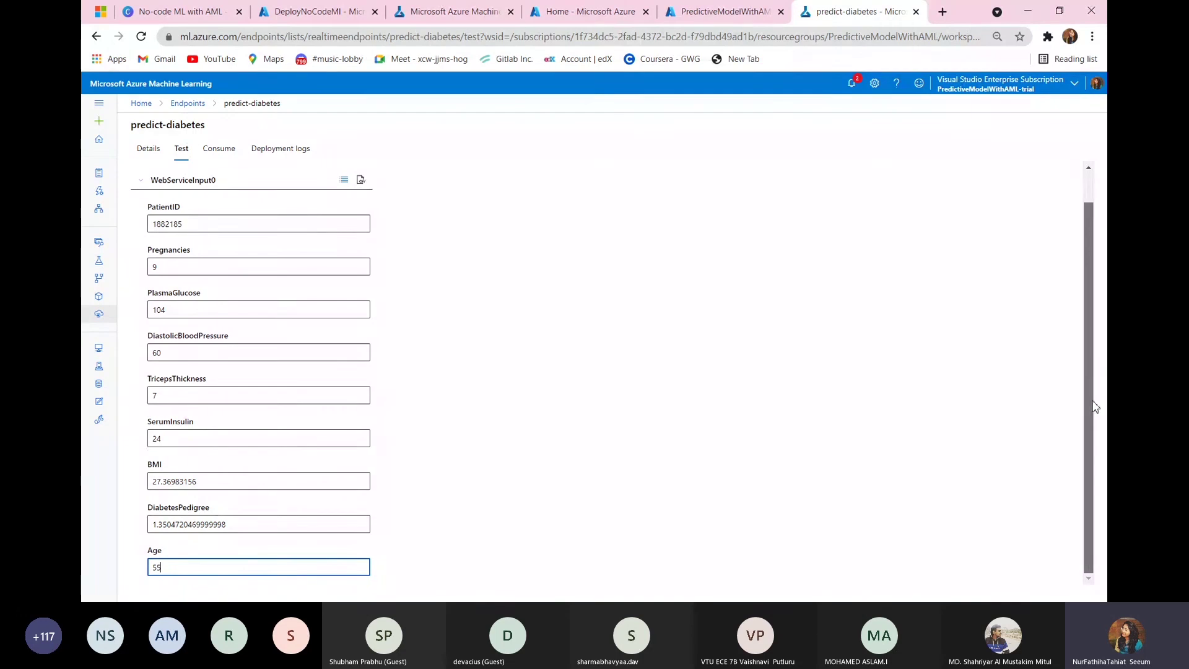
Run the endpoint test with the entered patient data and review the returned DiabetesPrediction and Probability values.
{"action": "scroll", "coordinate": [1093, 347], "scroll_direction": "up", "scroll_amount": 1}
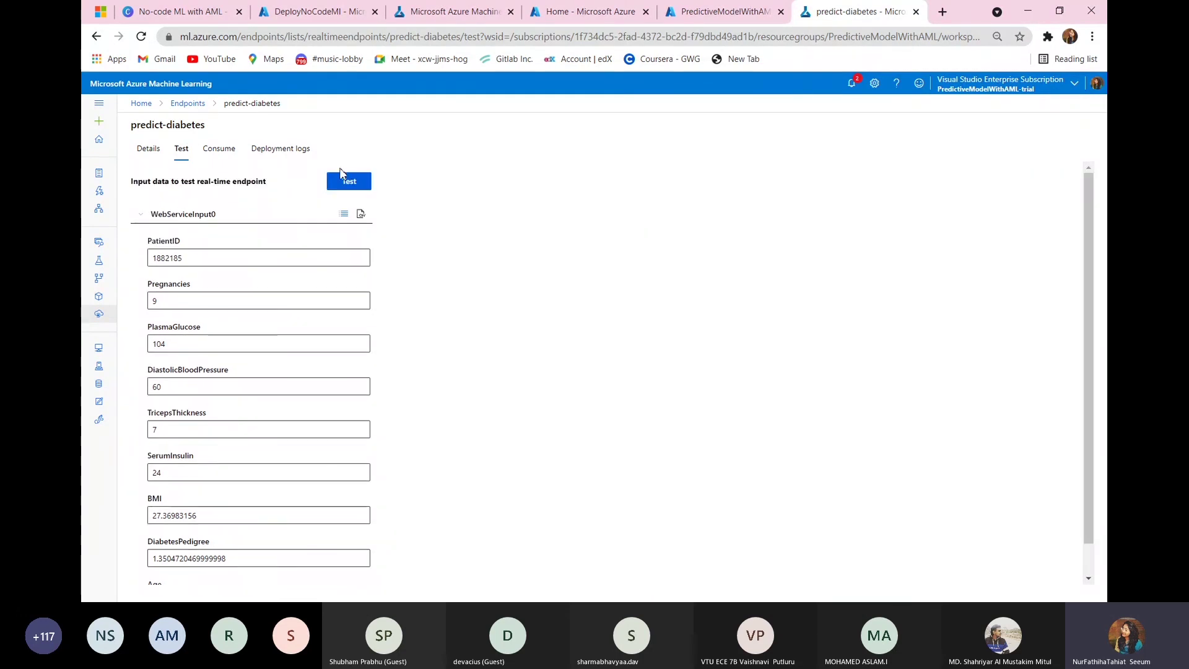
{"action": "left_click", "coordinate": [335, 186]}
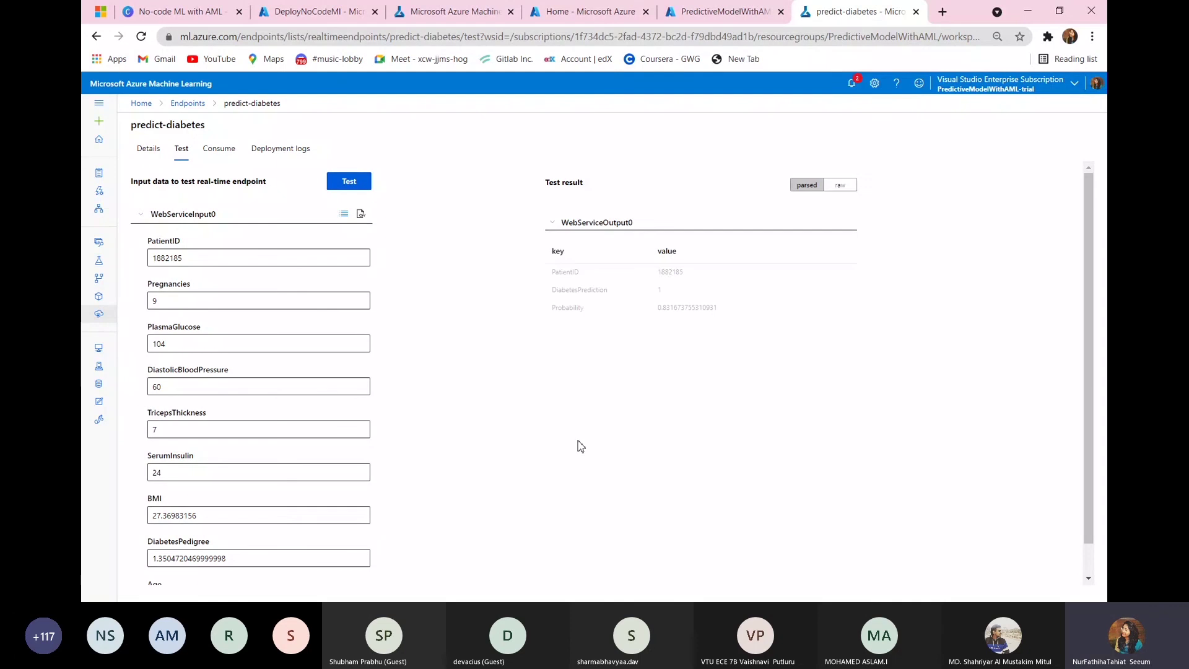
{"action": "double_click", "coordinate": [657, 289]}
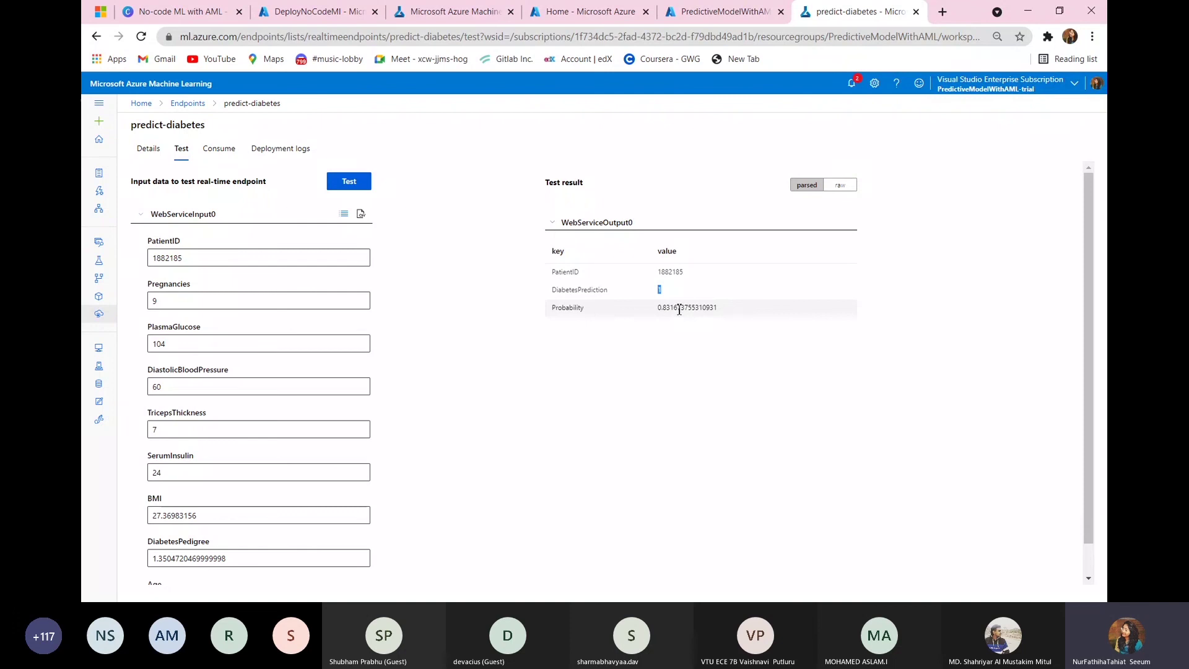
{"action": "left_click_drag", "start_coordinate": [721, 308], "coordinate": [659, 317]}
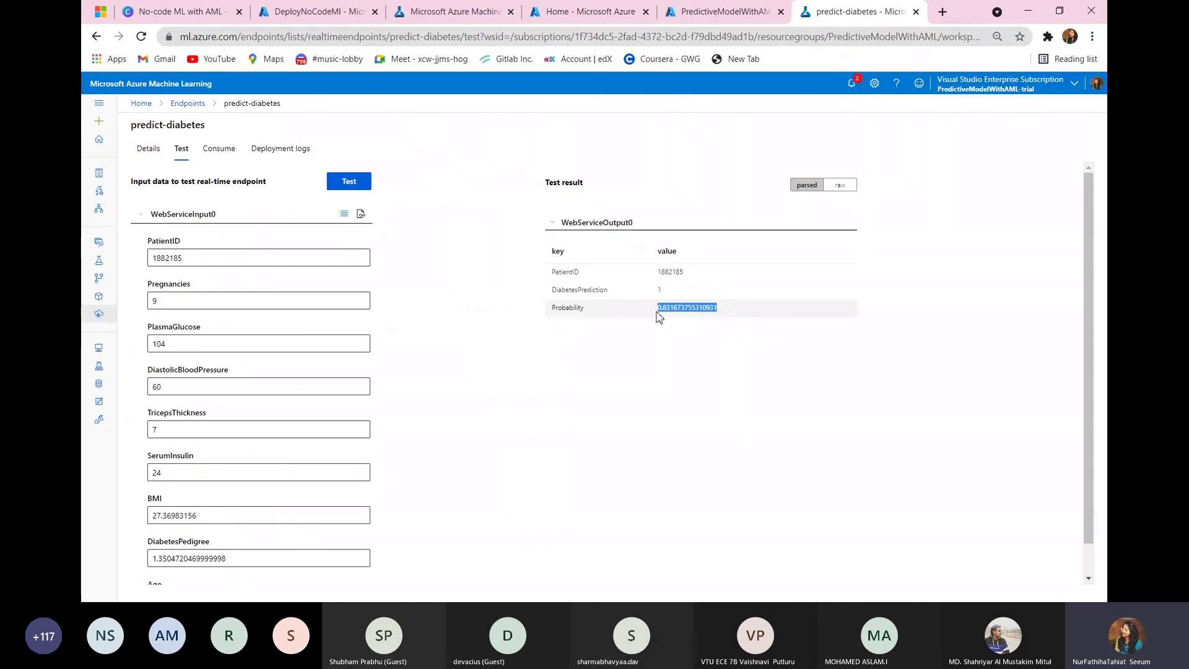
{"action": "left_click", "coordinate": [659, 317]}
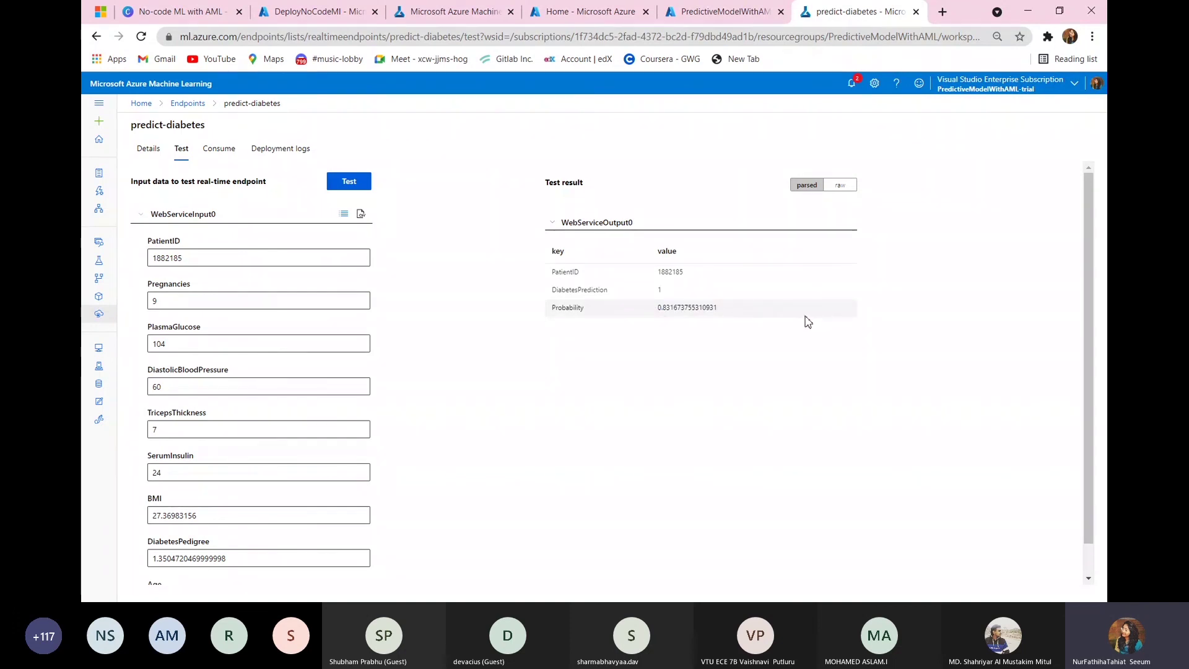
{"action": "mouse_move", "coordinate": [1094, 265]}
{"action": "left_mouse_down"}
{"action": "mouse_move", "coordinate": [1102, 392]}
{"action": "mouse_move", "coordinate": [1092, 265]}
{"action": "left_mouse_up"}
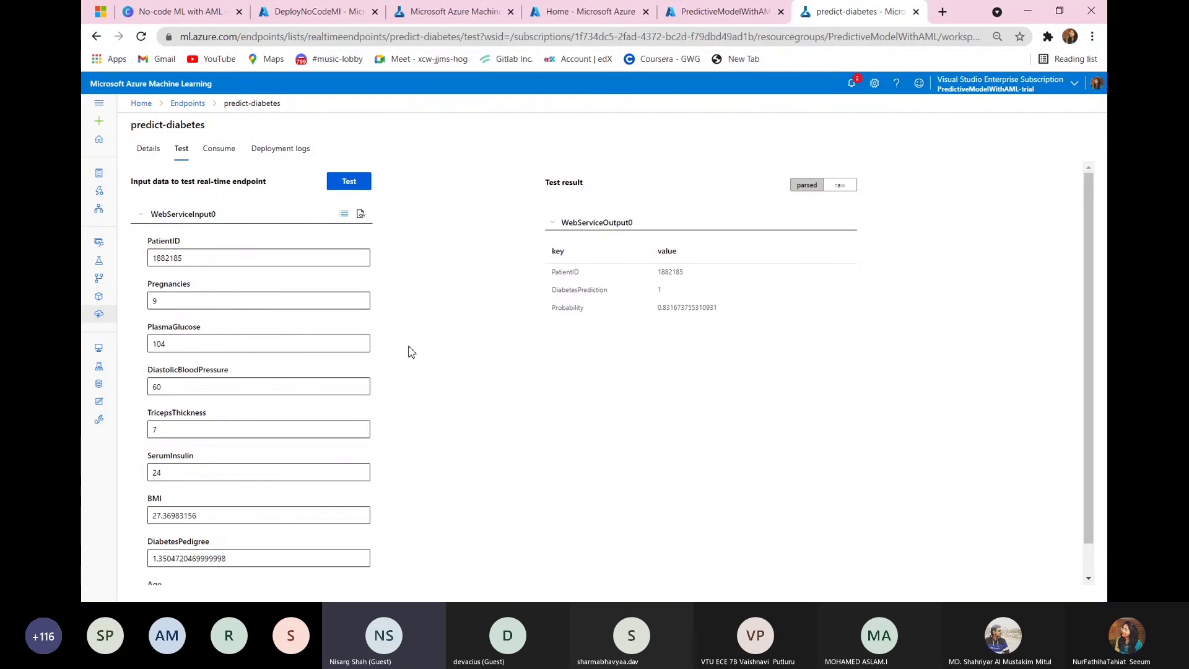
{"action": "left_click", "coordinate": [221, 300]}
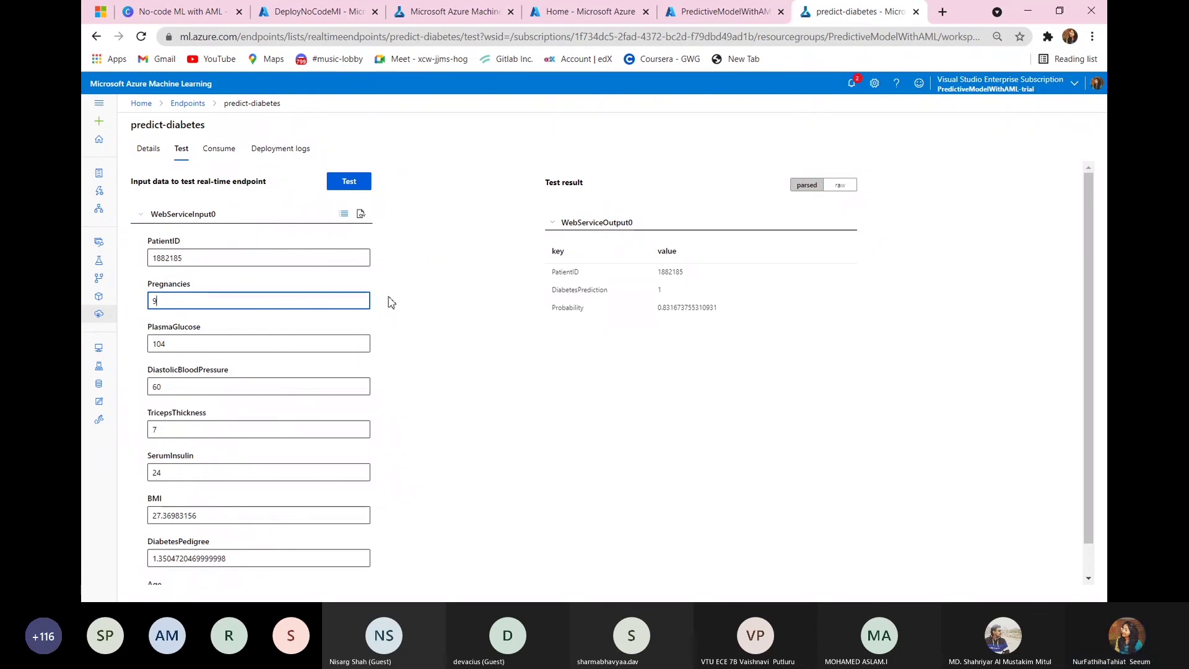
{"action": "left_click", "coordinate": [314, 336]}
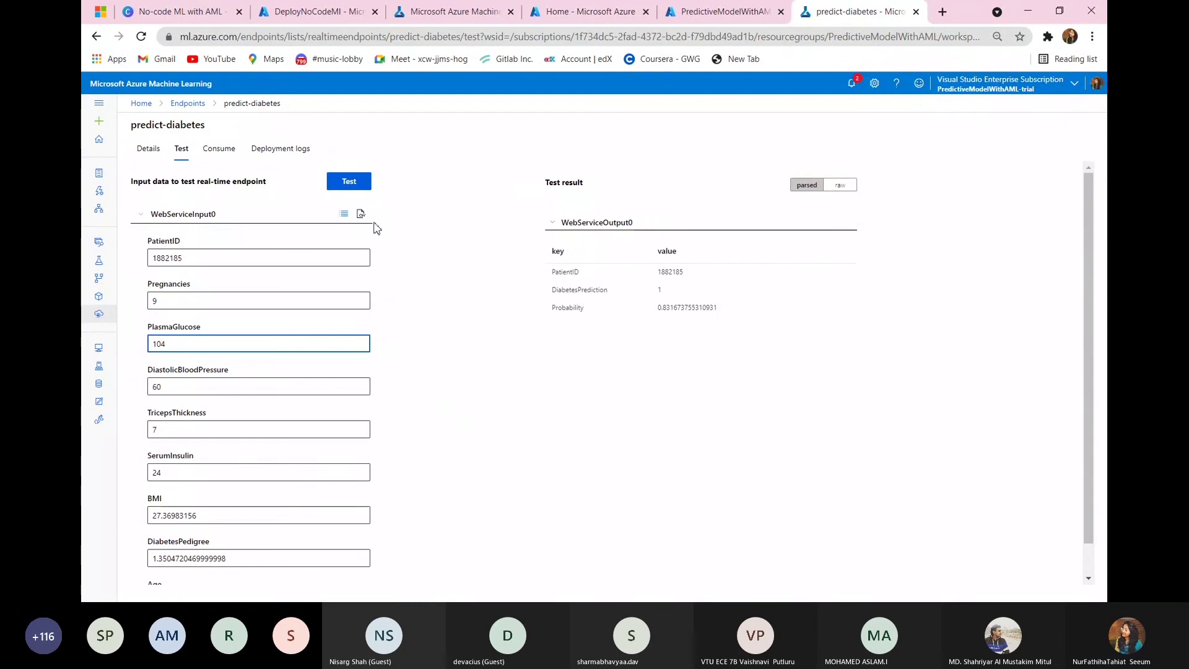
View the endpoint's consumption info and sample code, and select the whole REST endpoint URL.
{"action": "left_click", "coordinate": [228, 152]}
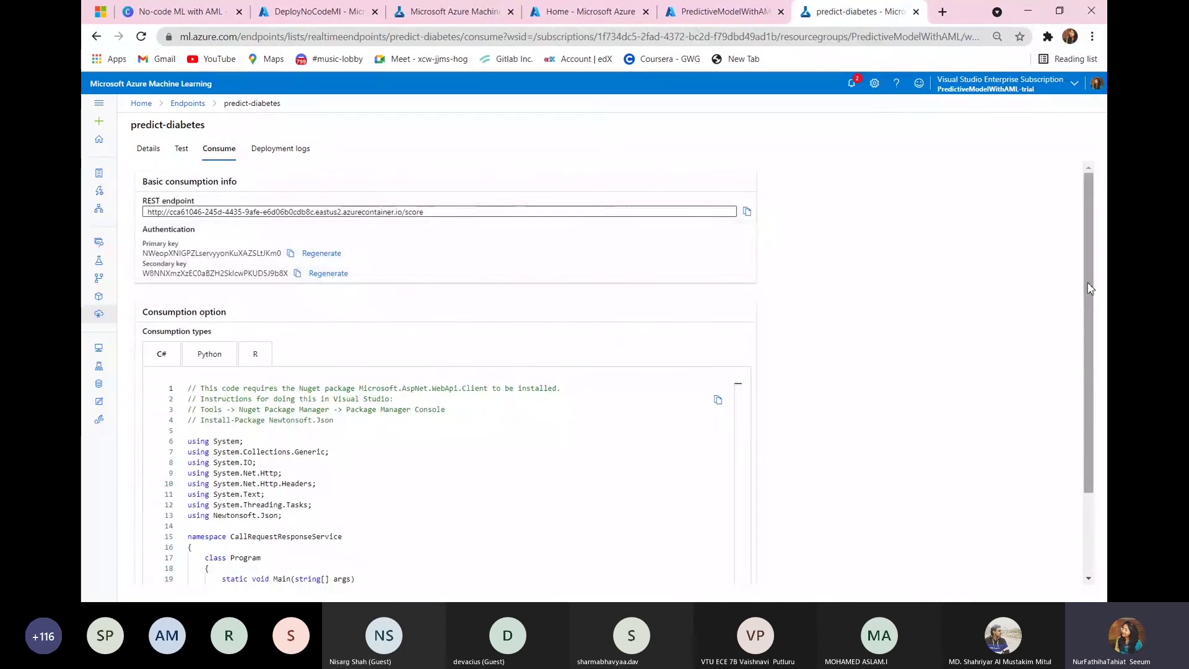
{"action": "scroll", "coordinate": [1089, 288], "scroll_direction": "down", "scroll_amount": 2}
{"action": "scroll", "coordinate": [1089, 288], "scroll_direction": "up", "scroll_amount": 2}
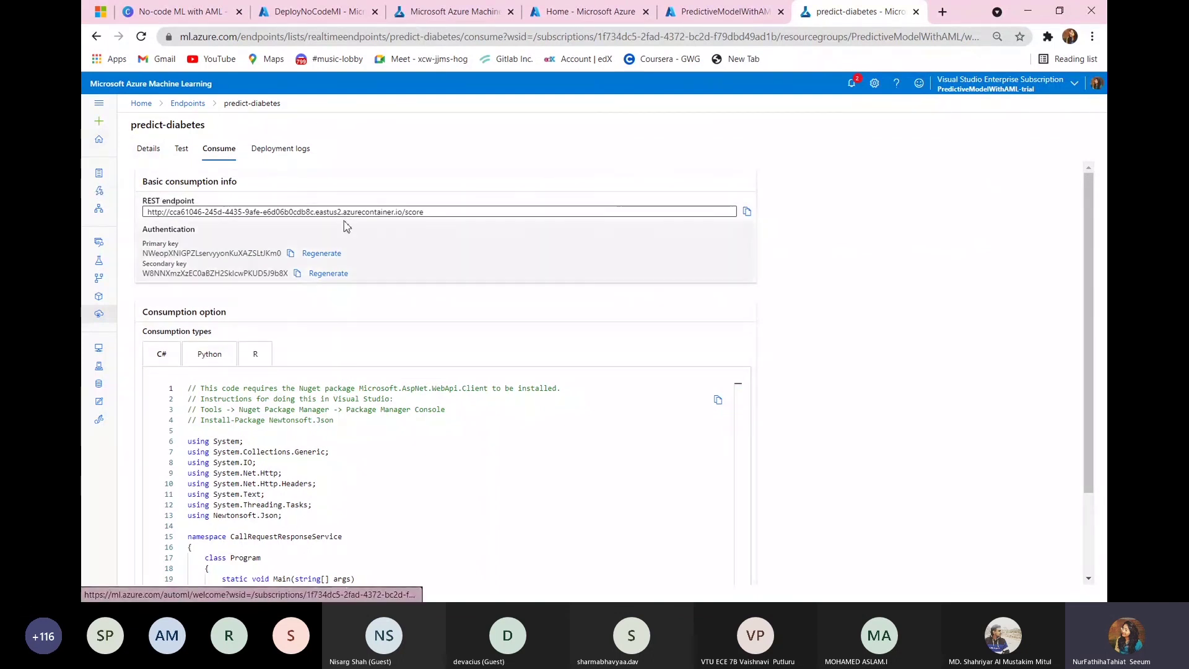
{"action": "left_click", "coordinate": [439, 212]}
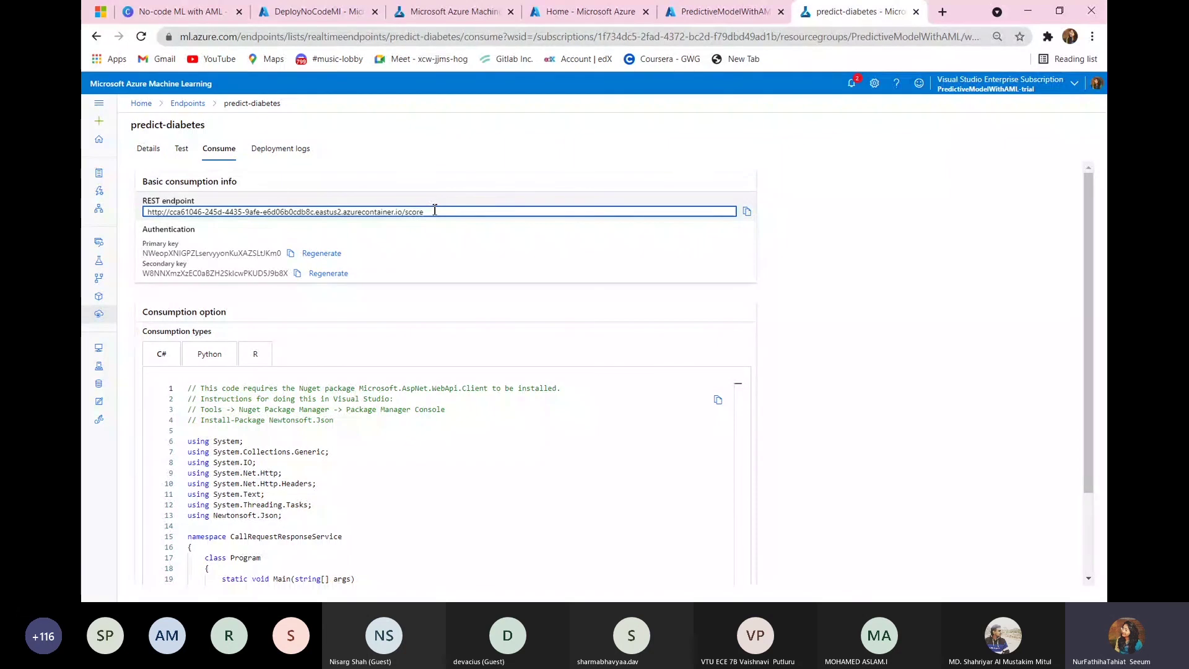
{"action": "triple_click", "coordinate": [435, 210]}
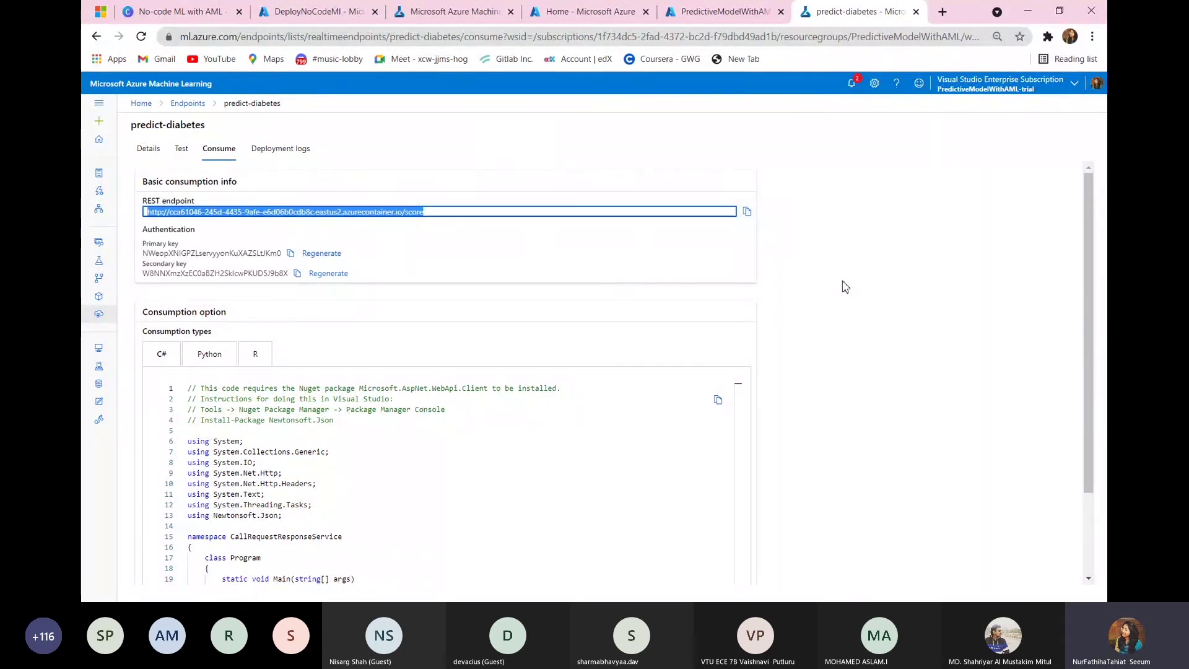
{"action": "left_click", "coordinate": [316, 12]}
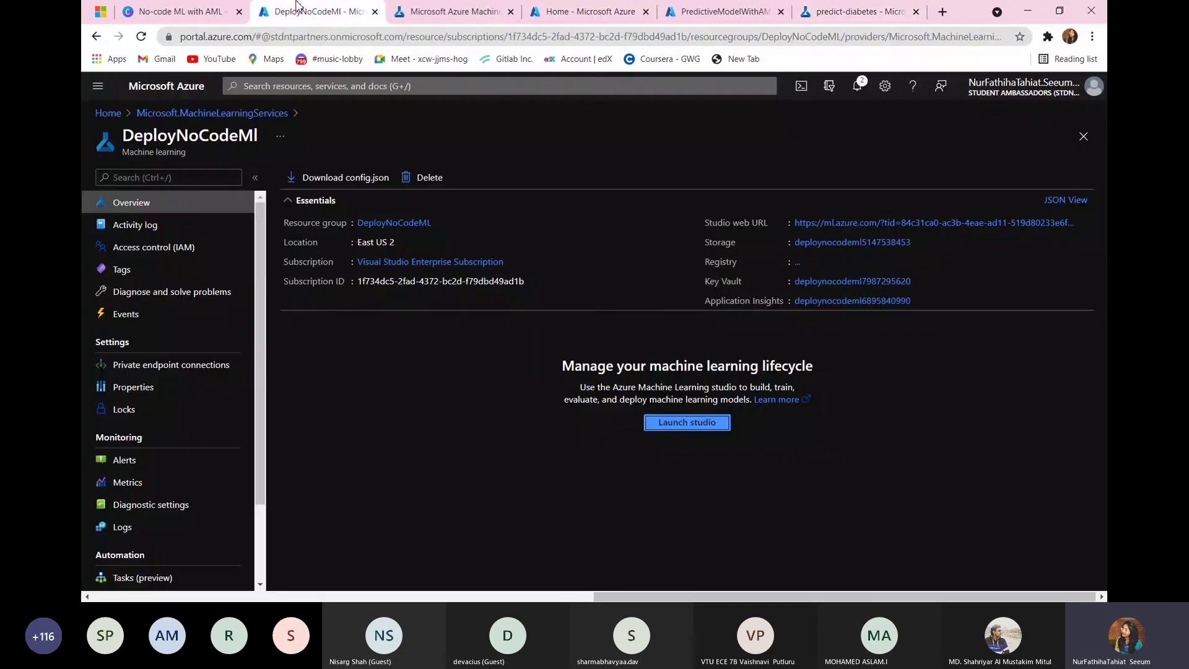
{"action": "key", "text": "ctrl+Tab"}
{"action": "key", "text": "ctrl+Tab"}
{"action": "key", "text": "ctrl+Tab"}
{"action": "key", "text": "ctrl+Tab"}
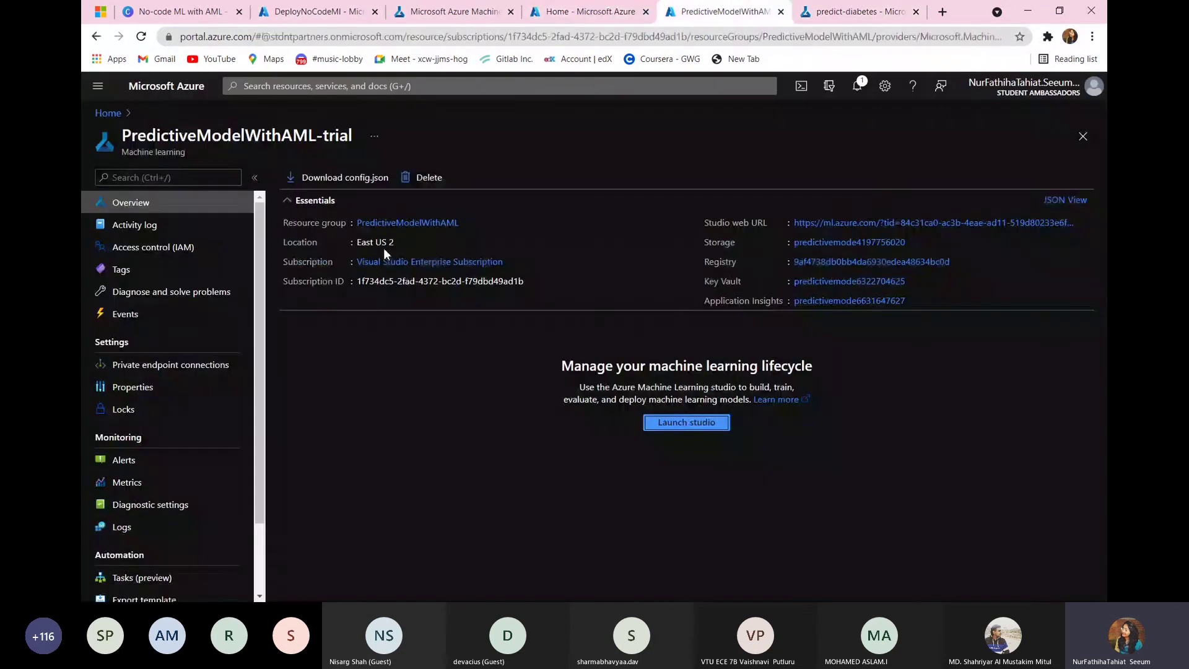
{"action": "key", "text": "ctrl+Tab"}
{"action": "key", "text": "ctrl+Tab"}
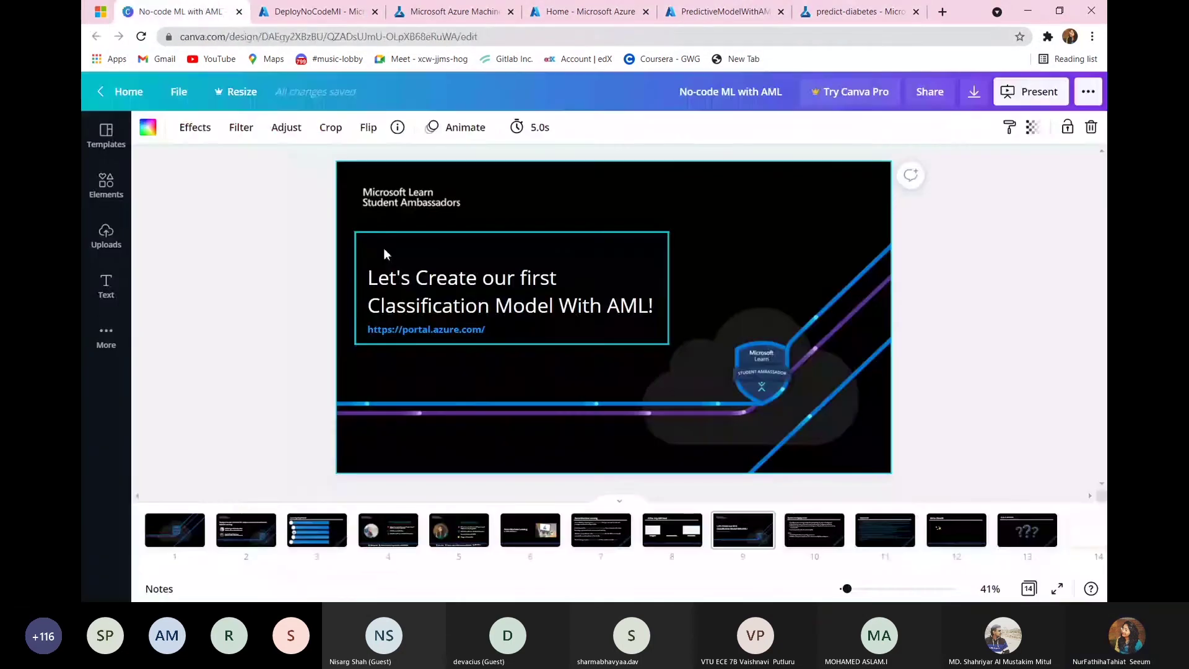
{"action": "key", "text": "ctrl+Tab"}
{"action": "key", "text": "ctrl+Tab"}
{"action": "key", "text": "ctrl+Tab"}
{"action": "key", "text": "ctrl+Tab"}
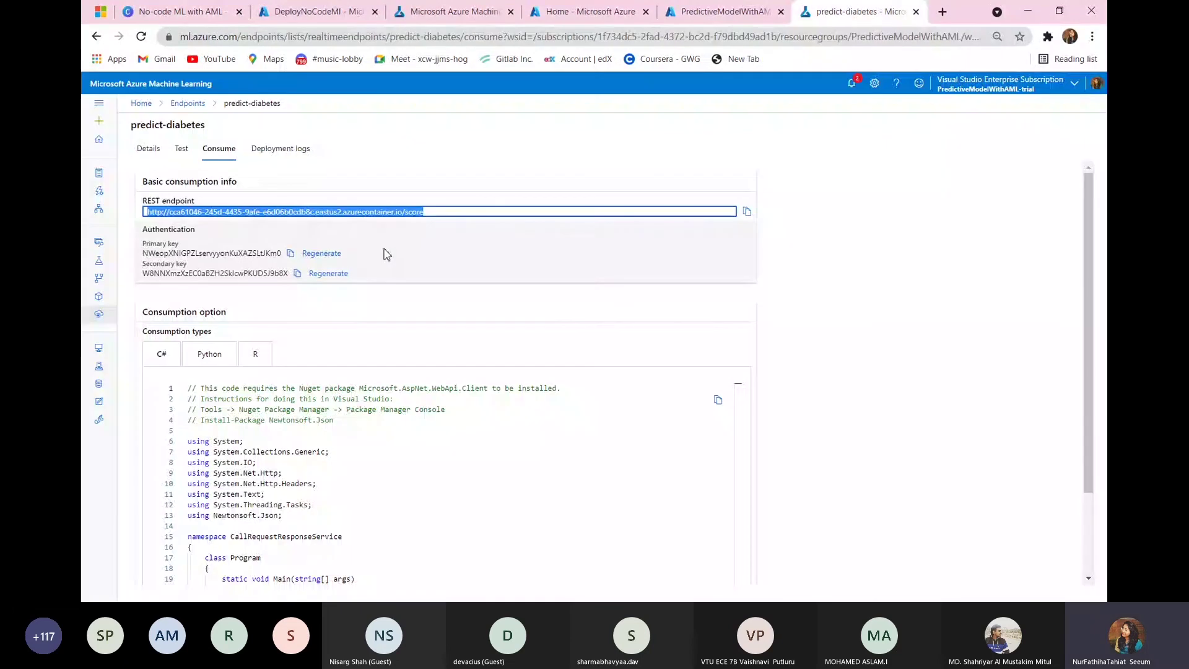
Open the Test-Diabetes.ipynb notebook from the workspace's notebook files and place the cursor in its code cell.
{"action": "left_click", "coordinate": [410, 310]}
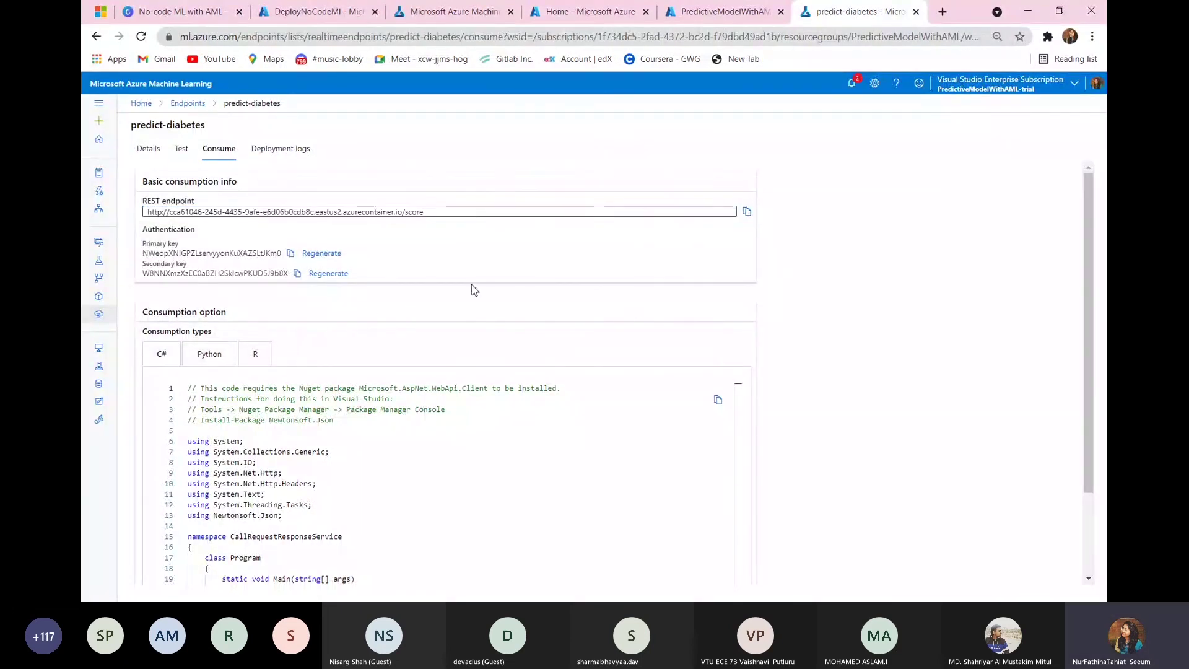
{"action": "left_click", "coordinate": [99, 174]}
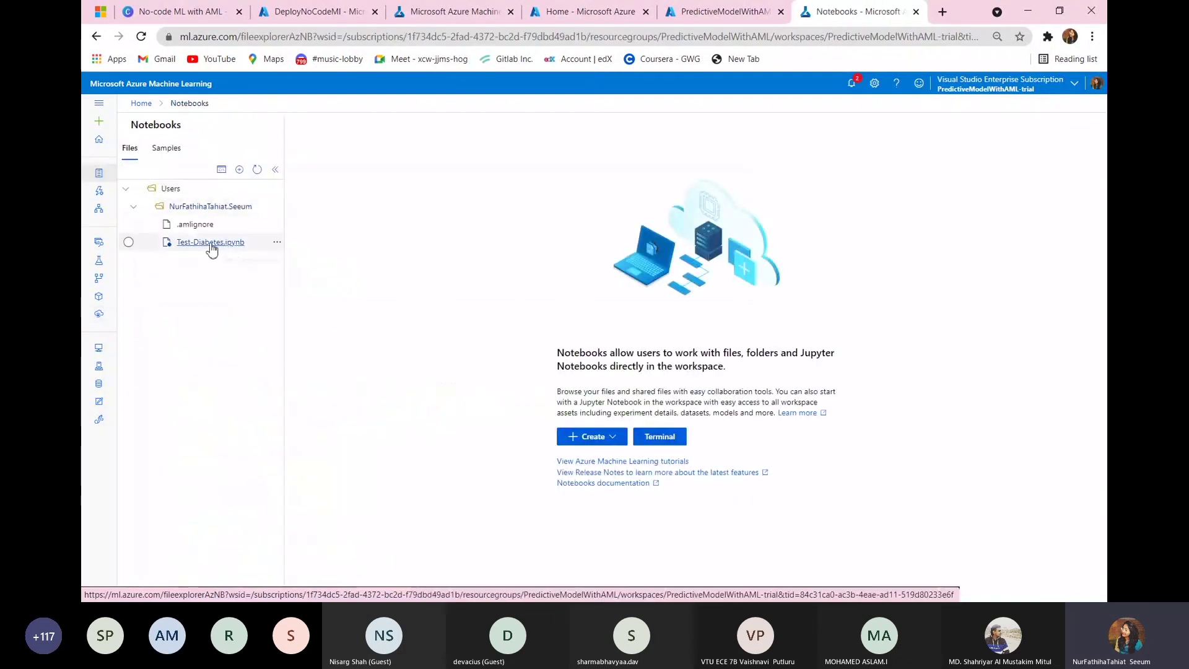
{"action": "left_click", "coordinate": [211, 242]}
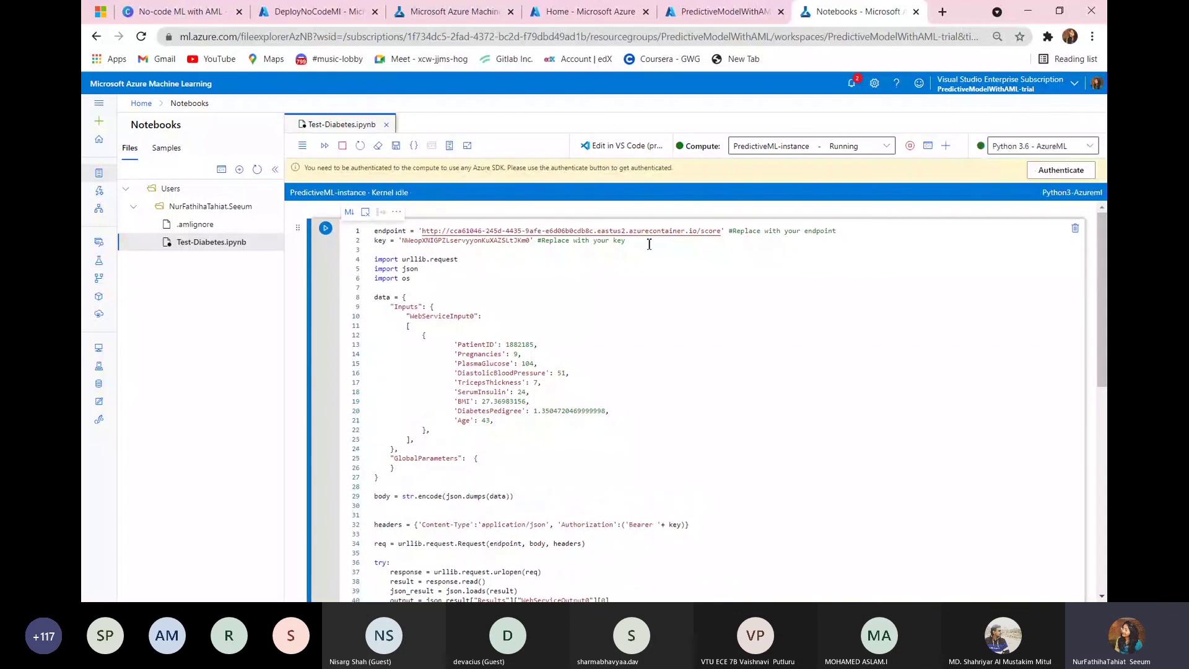
{"action": "left_click", "coordinate": [484, 248]}
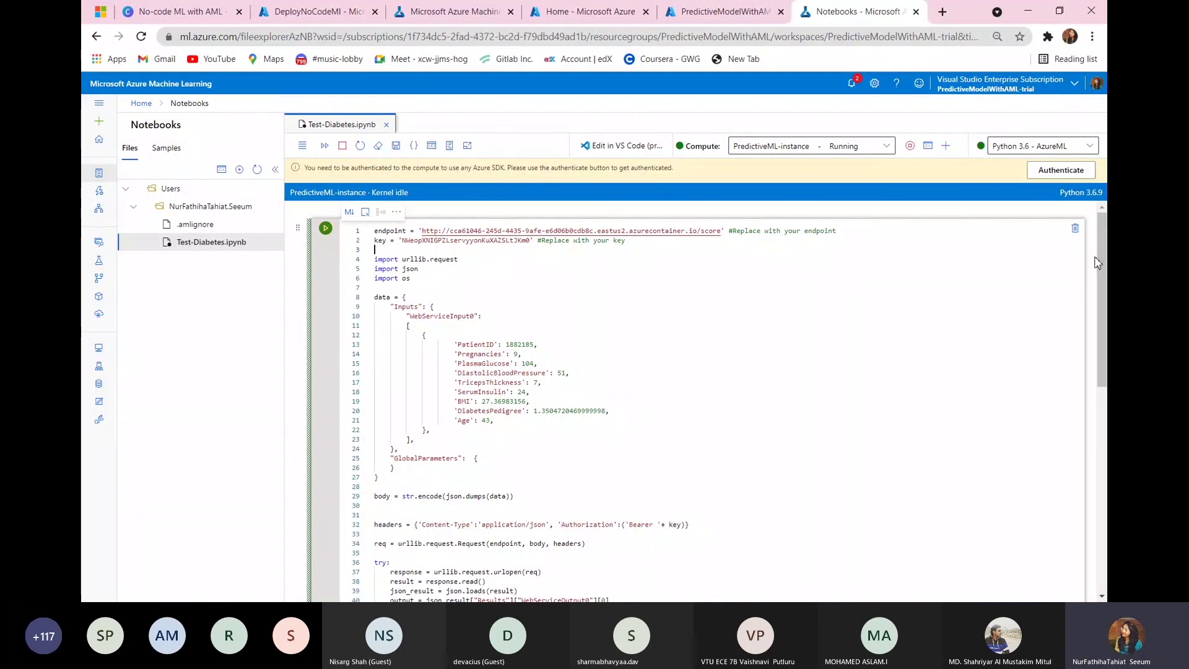
Set Pregnancies to 0 and Age to 22 in the notebook's WebServiceInput0 patient data.
{"action": "left_click_drag", "start_coordinate": [1102, 260], "coordinate": [1102, 292]}
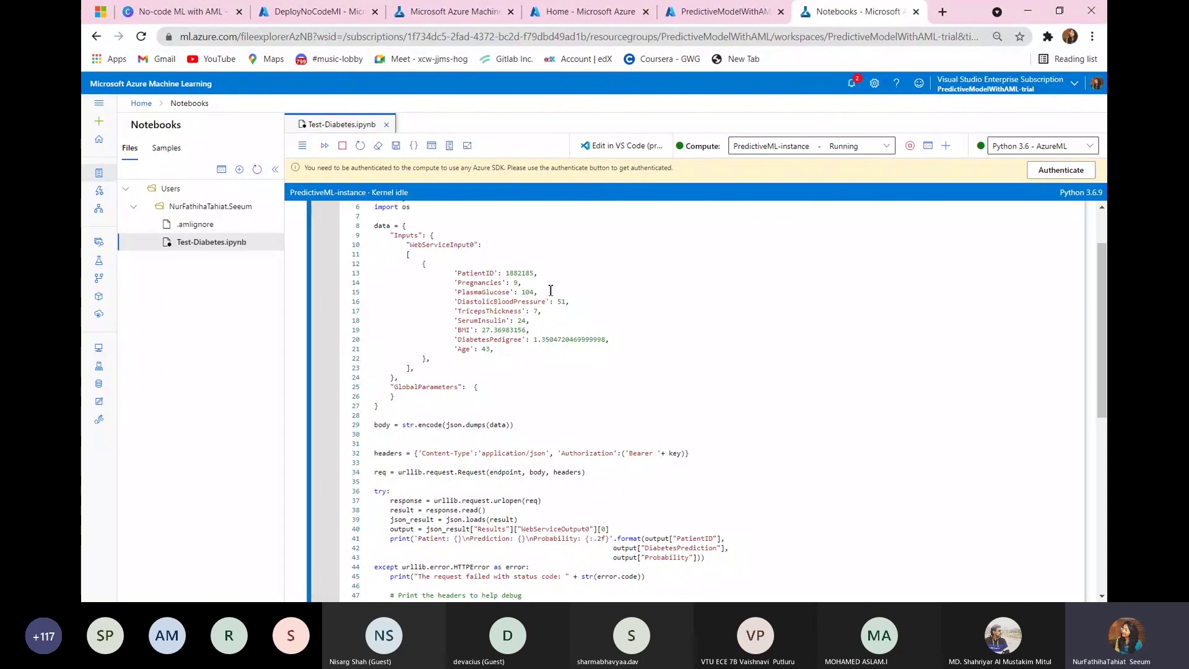
{"action": "left_click", "coordinate": [520, 283]}
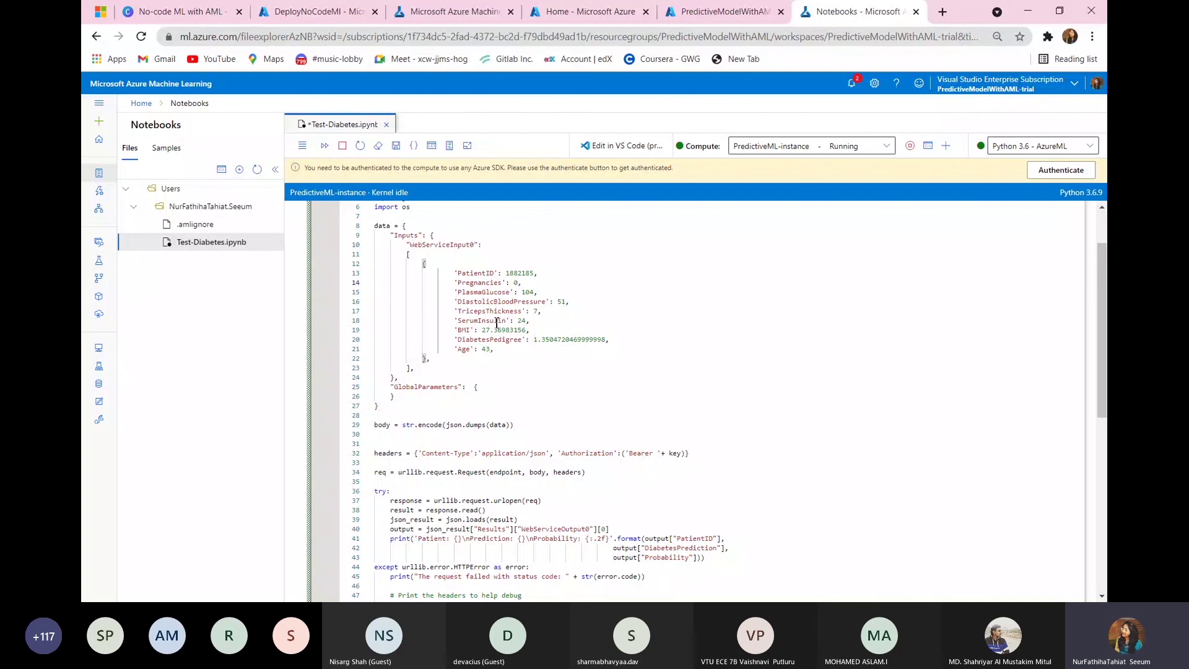
{"action": "left_click", "coordinate": [493, 350]}
{"action": "left_click_drag", "start_coordinate": [1100, 388], "coordinate": [1024, 176]}
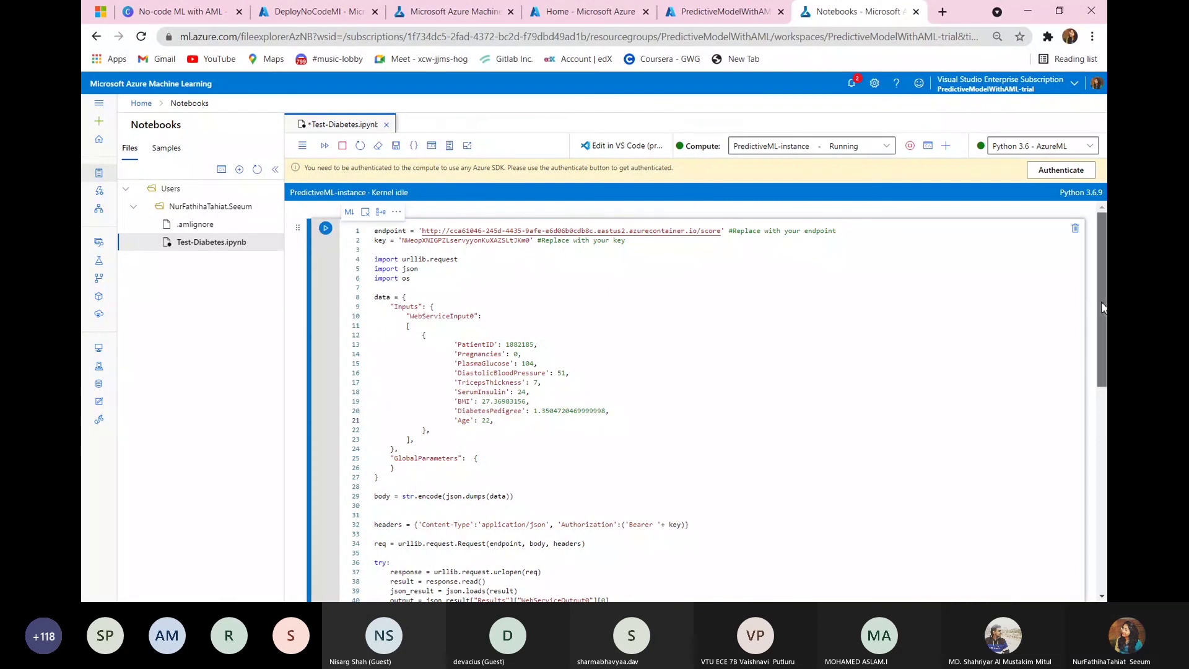
Examine the prediction and probability printed below the notebook cell and compare them with the patient input data.
{"action": "left_click_drag", "start_coordinate": [1101, 307], "coordinate": [1101, 485]}
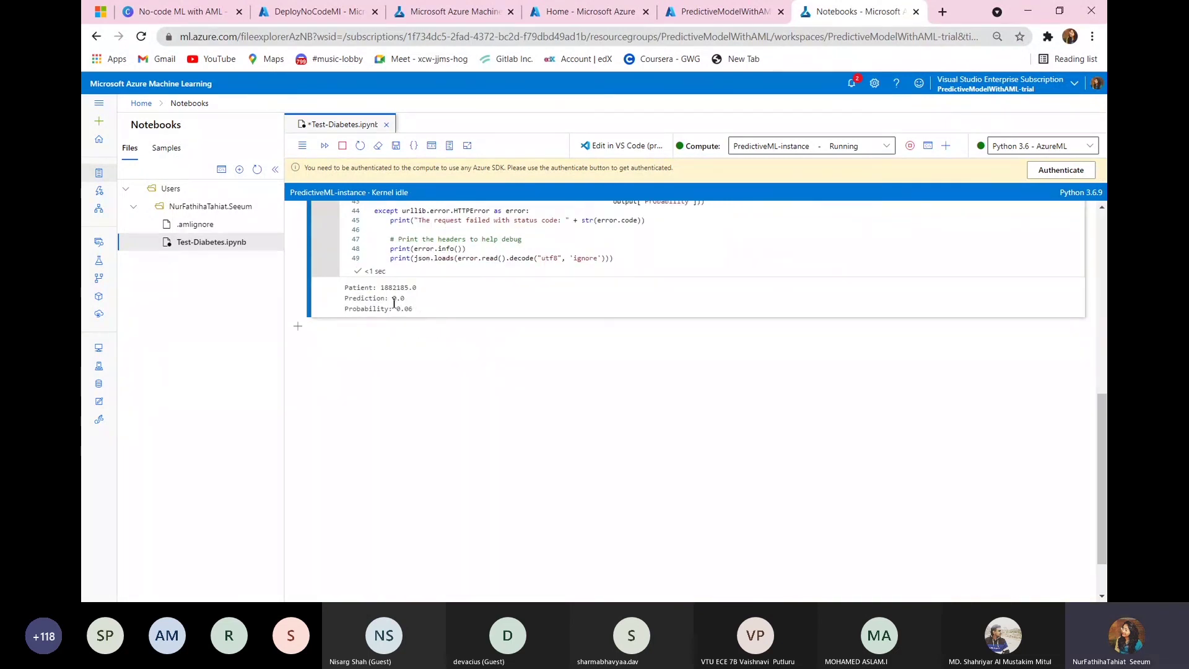
{"action": "left_click_drag", "start_coordinate": [408, 298], "coordinate": [400, 299]}
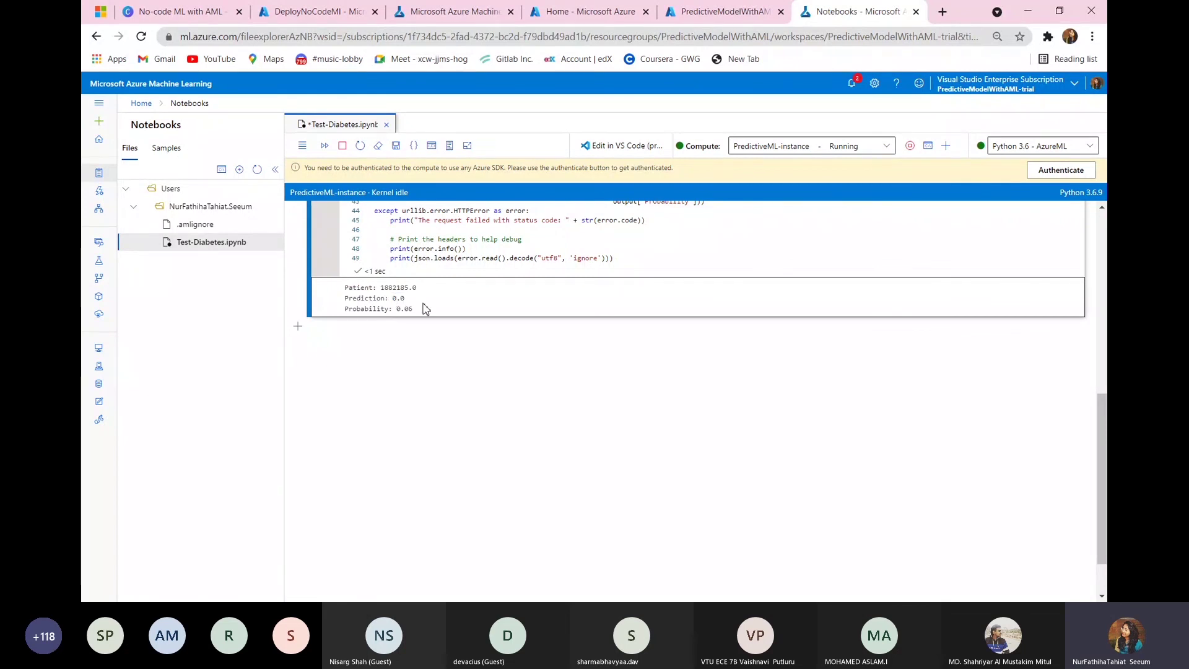
{"action": "scroll", "coordinate": [1067, 252], "scroll_direction": "up", "scroll_amount": 10}
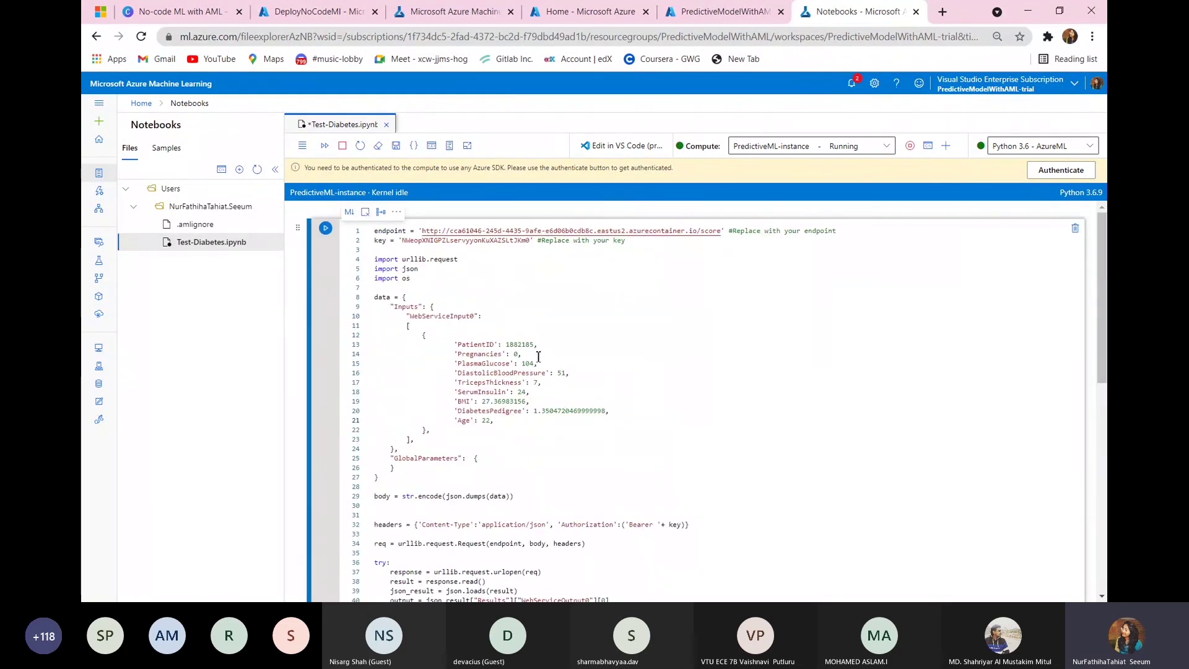
{"action": "left_click", "coordinate": [519, 355]}
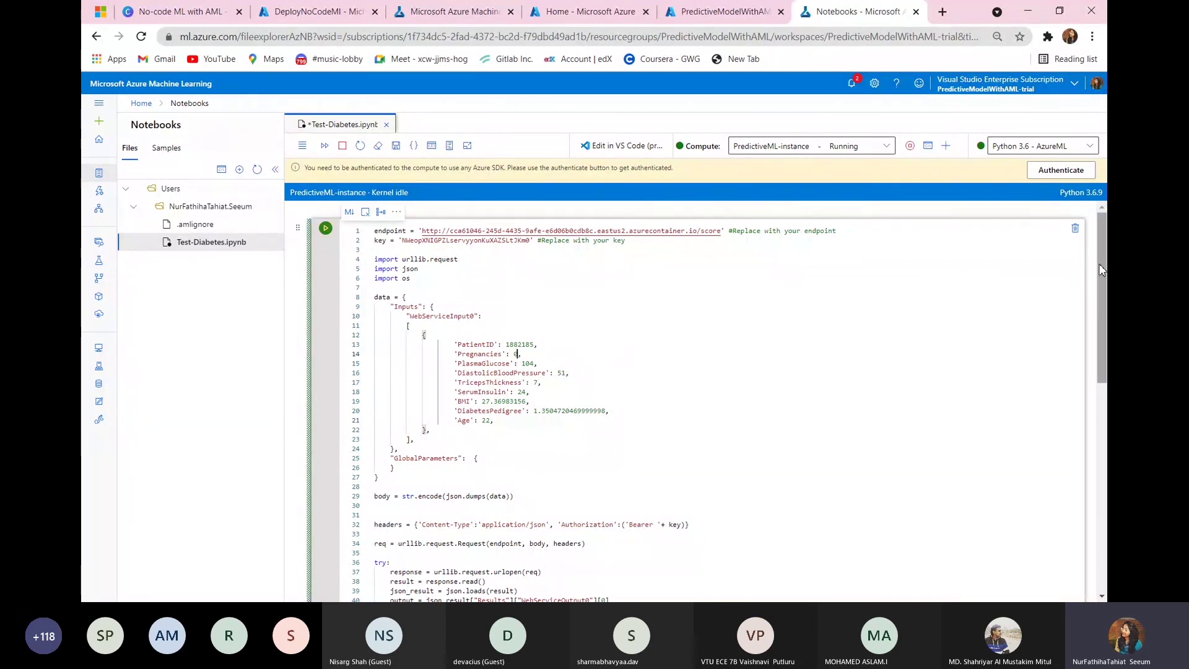
{"action": "left_click_drag", "start_coordinate": [1098, 262], "coordinate": [1101, 277]}
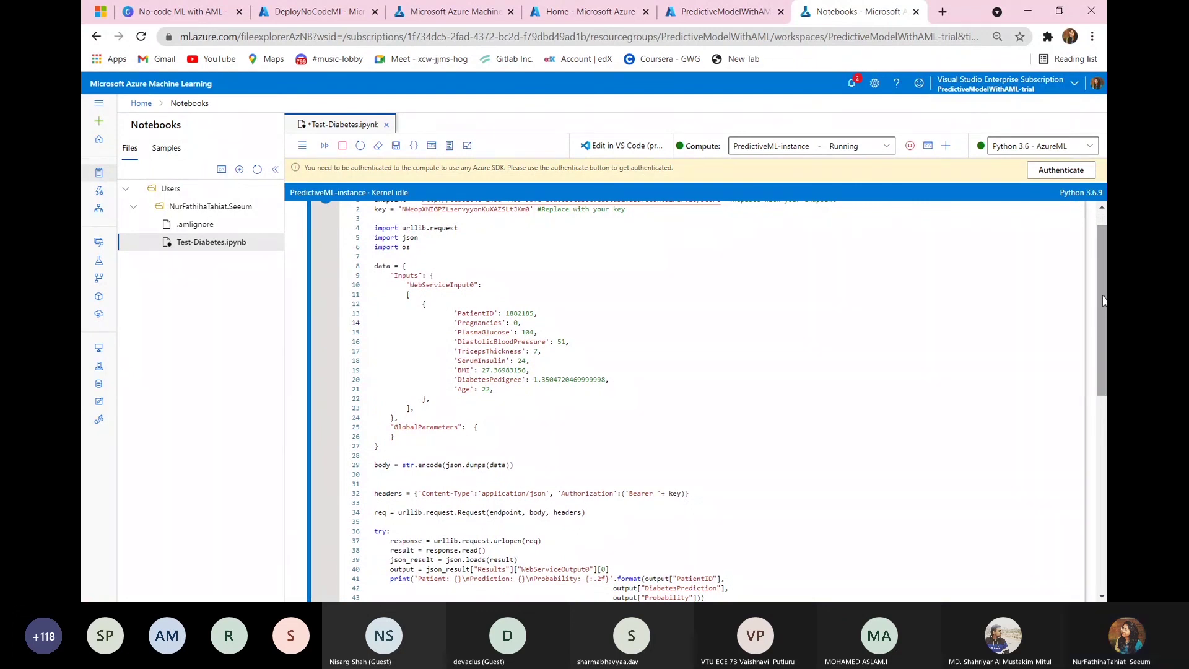
{"action": "scroll", "coordinate": [1103, 301], "scroll_direction": "down", "scroll_amount": 5}
{"action": "scroll", "coordinate": [1103, 301], "scroll_direction": "up", "scroll_amount": 6}
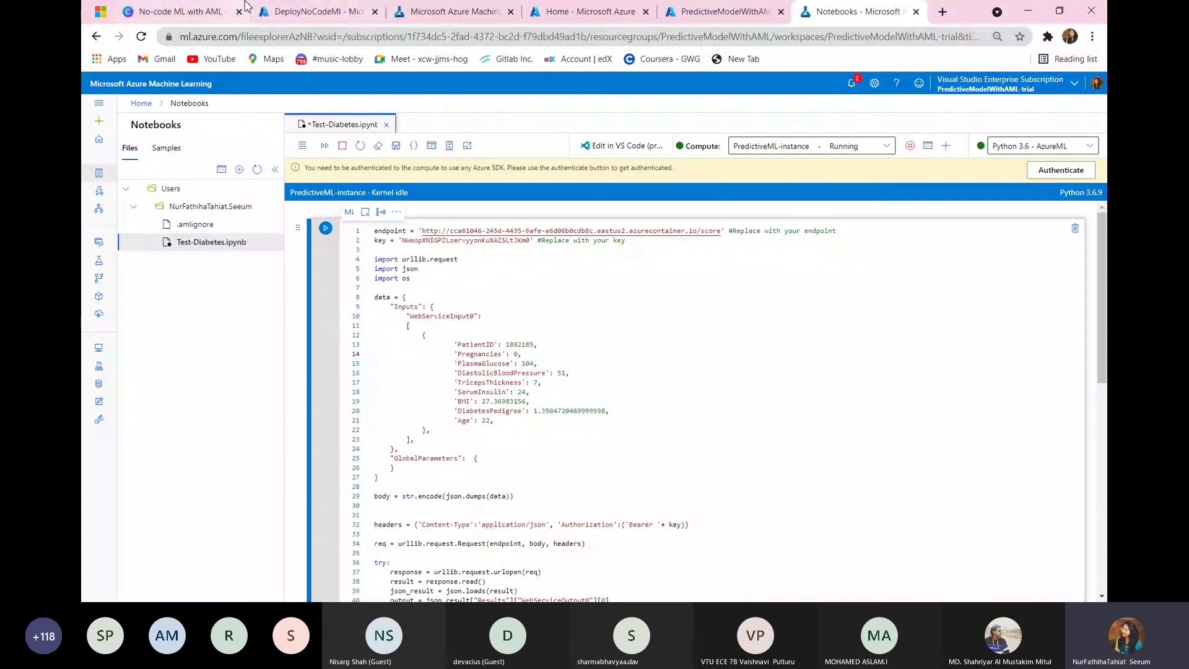
Switch to the No-code ML with AML presentation in Canva and go to the "Tips for managing costs" slide.
{"action": "left_click", "coordinate": [223, 10]}
{"action": "scroll", "coordinate": [624, 432], "scroll_direction": "down", "scroll_amount": 3}
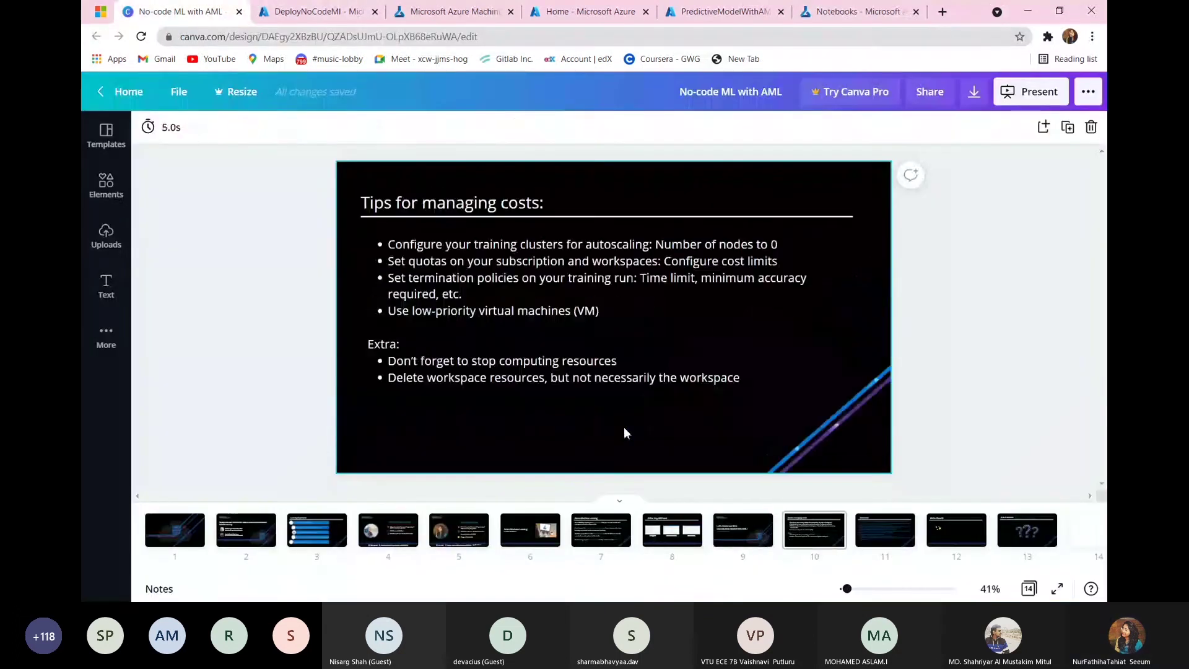